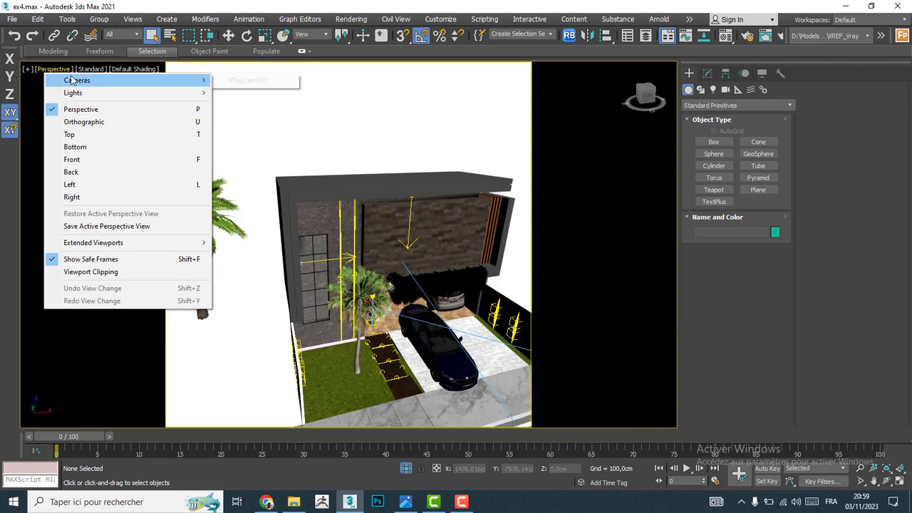
# Review the viewport's background configuration and set the perspective view's background to Gradient Color
pyautogui.click(91, 69)
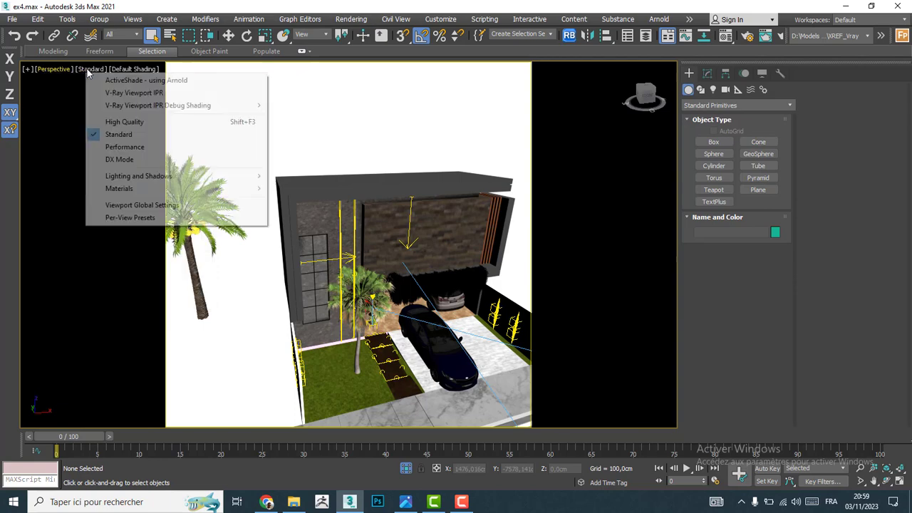
pyautogui.click(141, 204)
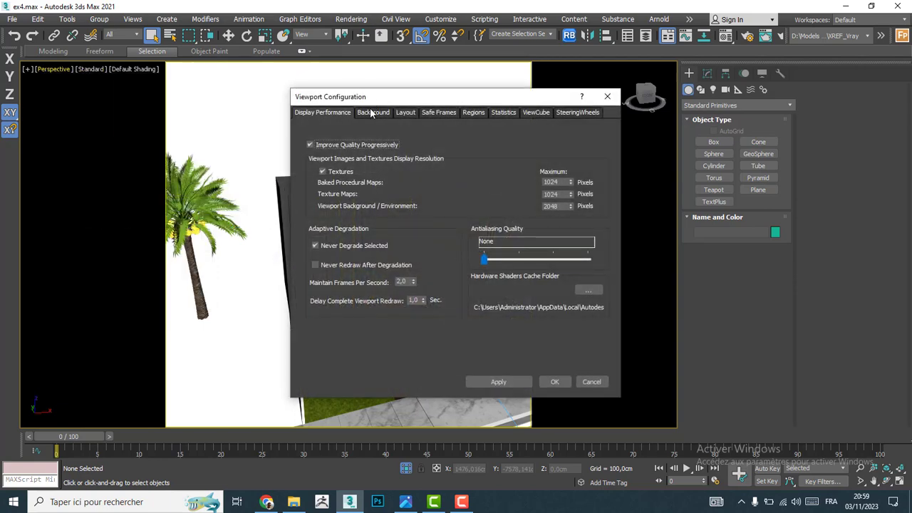
pyautogui.click(370, 112)
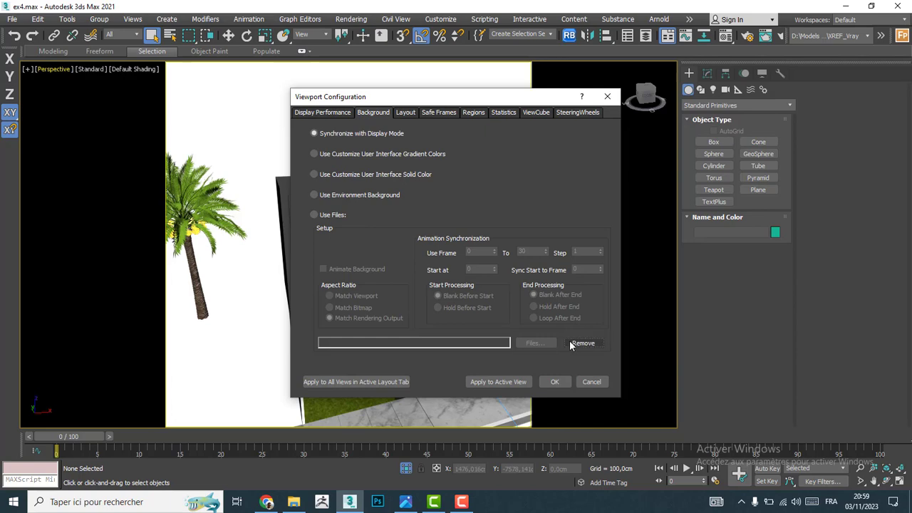
pyautogui.click(555, 382)
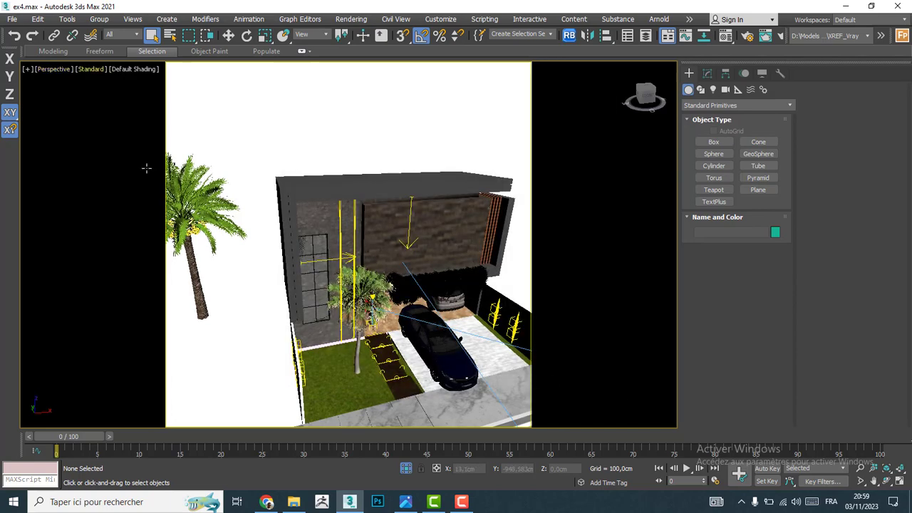
pyautogui.click(119, 69)
pyautogui.moveTo(213, 233)
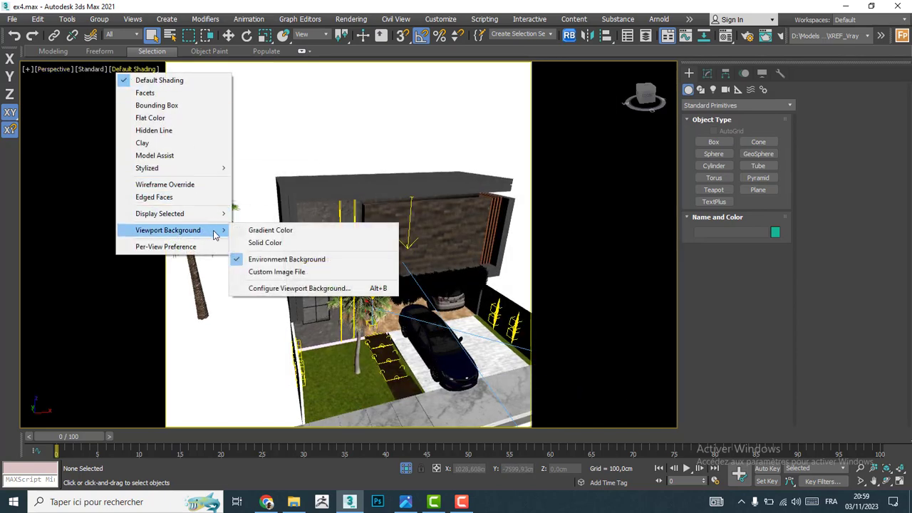
pyautogui.click(251, 233)
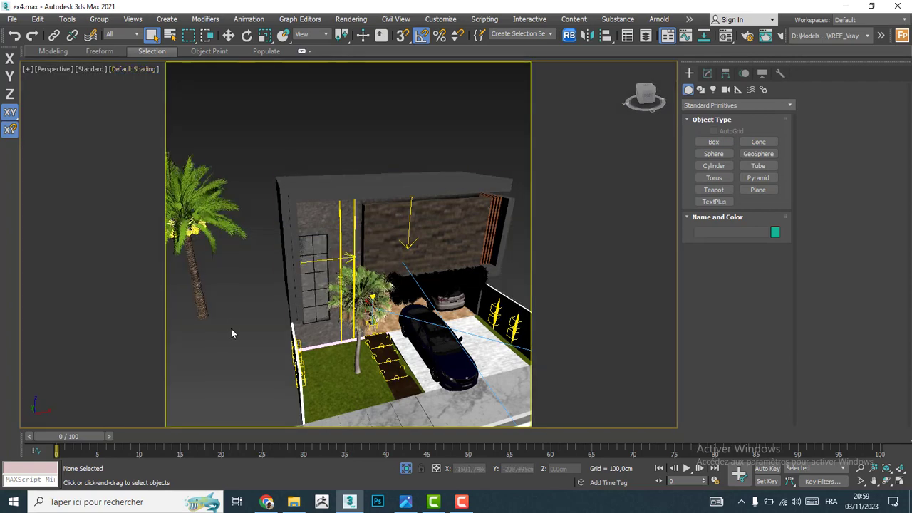
# Examine the layout of the house, lights and camera from the Top view
pyautogui.press('t')
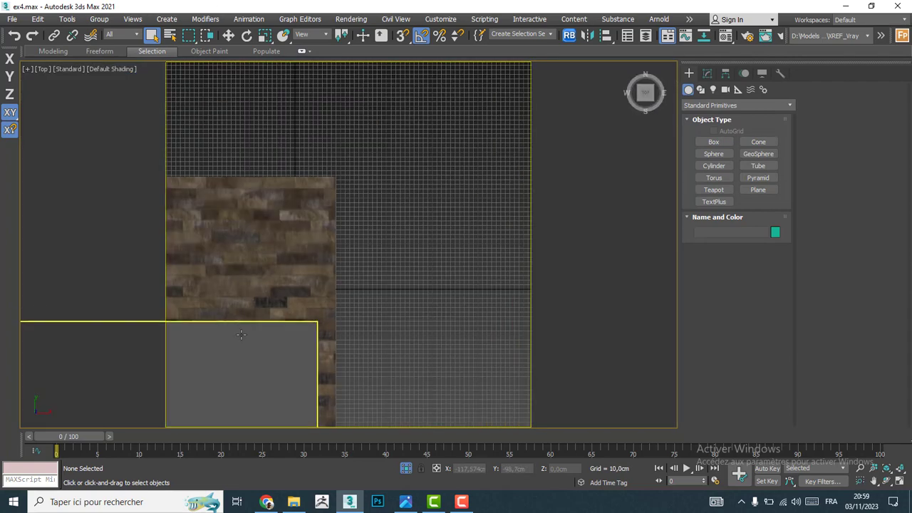
pyautogui.scroll(-2, 405, 290)
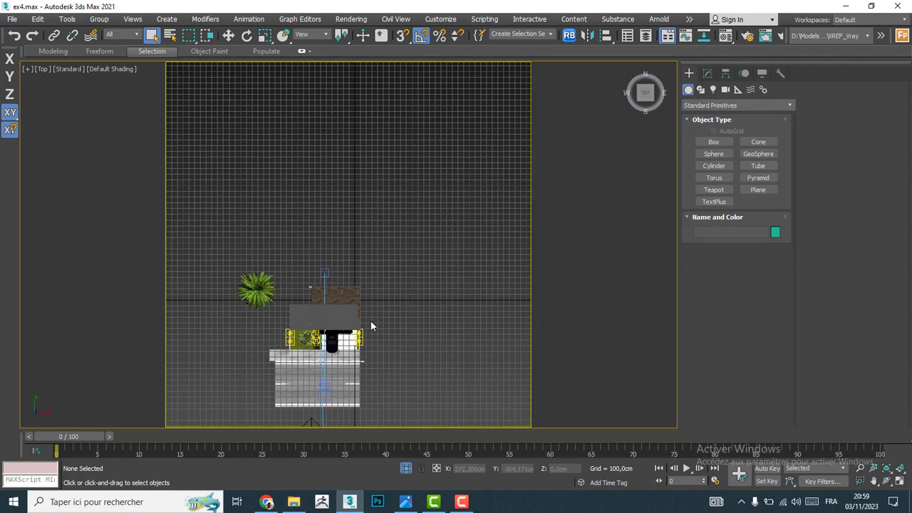
pyautogui.scroll(-4, 370, 324)
pyautogui.scroll(3, 349, 377)
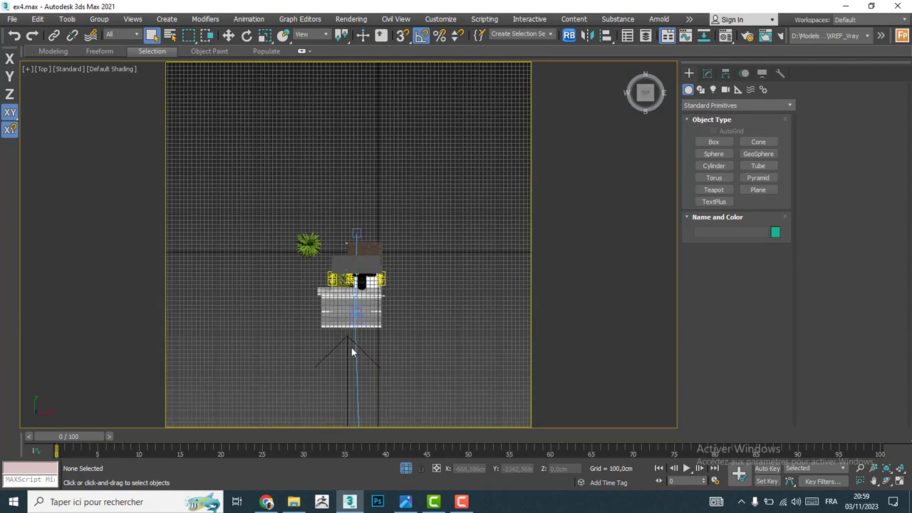
pyautogui.scroll(-1, 348, 360)
pyautogui.scroll(5, 328, 314)
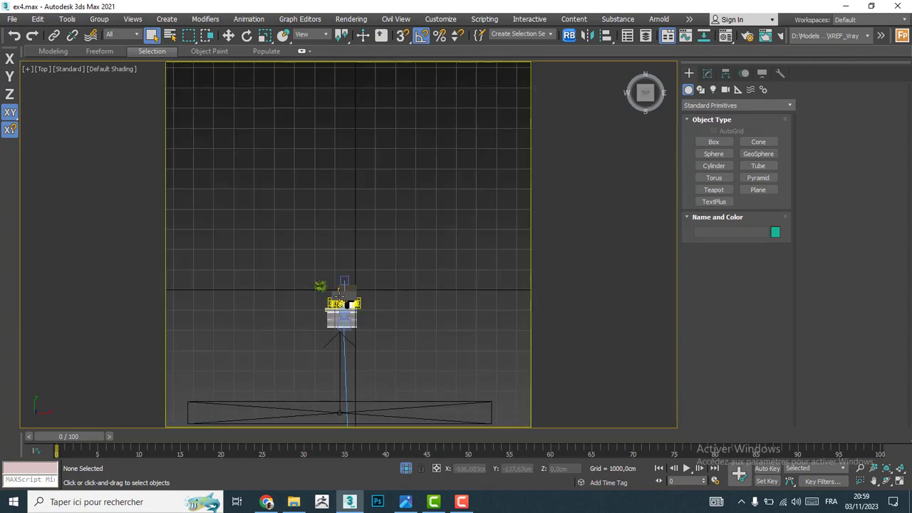
pyautogui.scroll(-5, 347, 271)
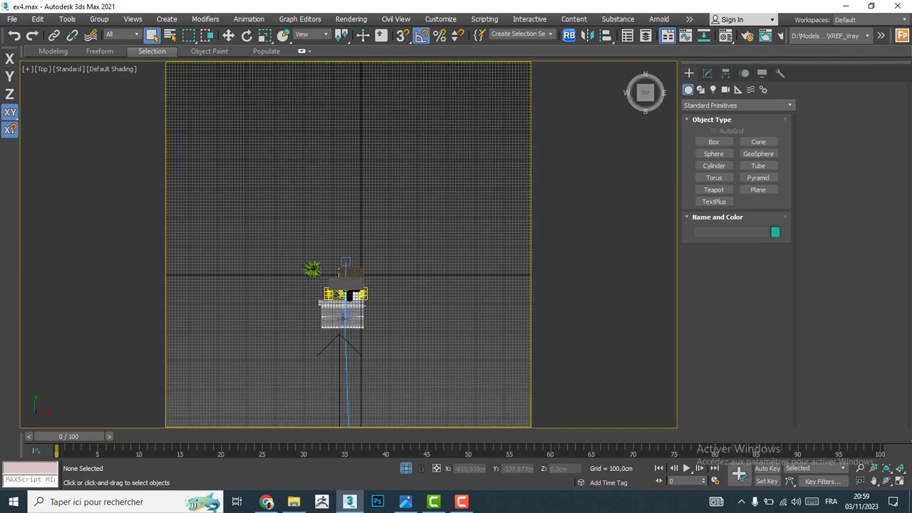
# Hide every object category except Lights and examine the placement of the lights in the Top view
pyautogui.click(761, 72)
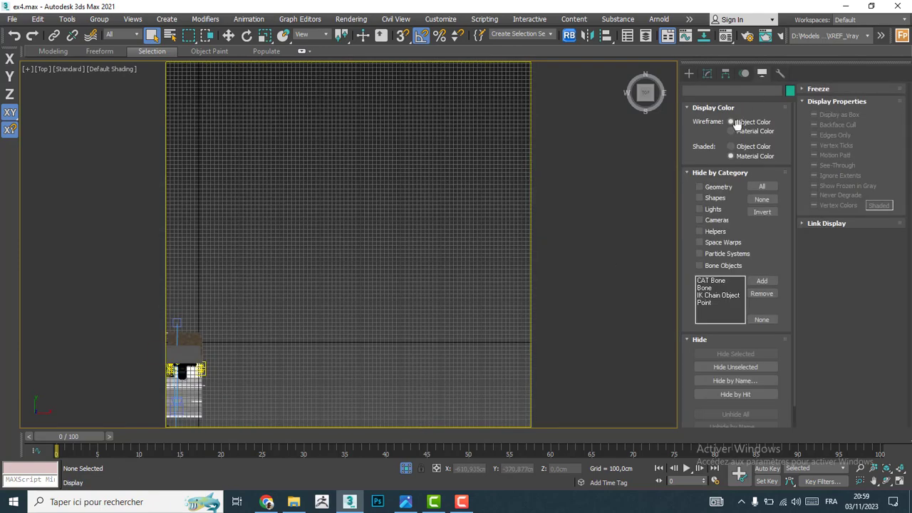
pyautogui.click(700, 209)
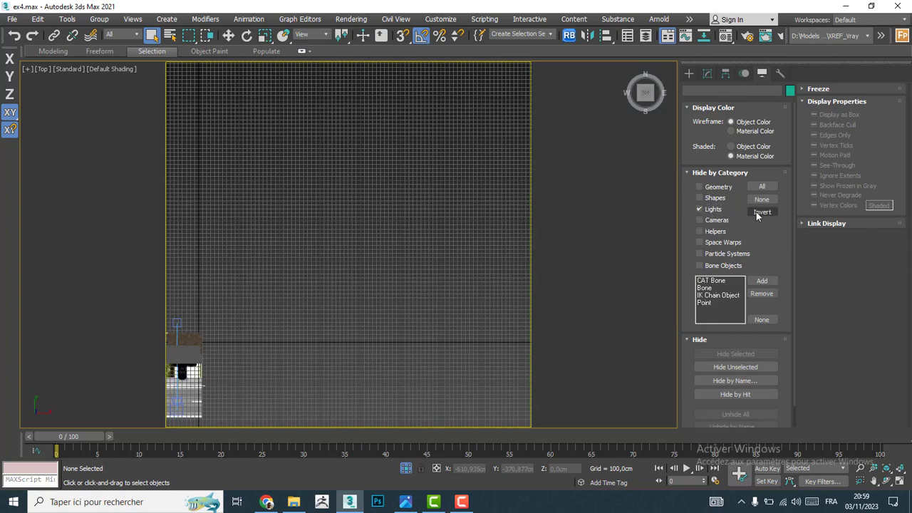
pyautogui.click(760, 212)
pyautogui.scroll(-2, 342, 250)
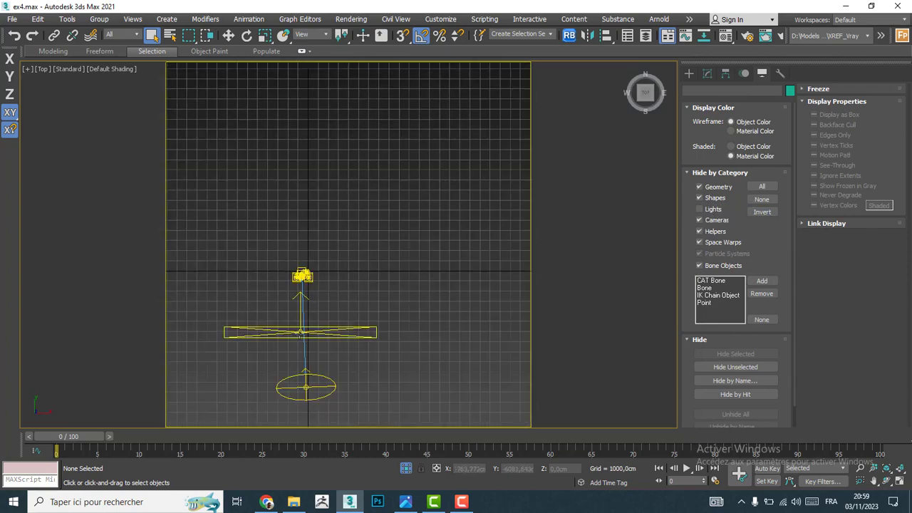
pyautogui.scroll(5, 302, 245)
pyautogui.scroll(2, 302, 245)
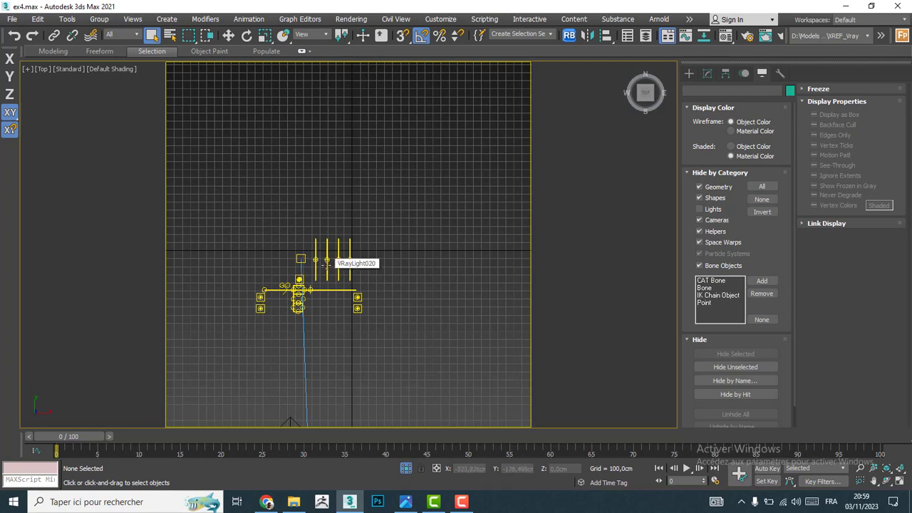
# Switch the viewport to the VRayCam001 camera and unhide all object categories
pyautogui.press('c')
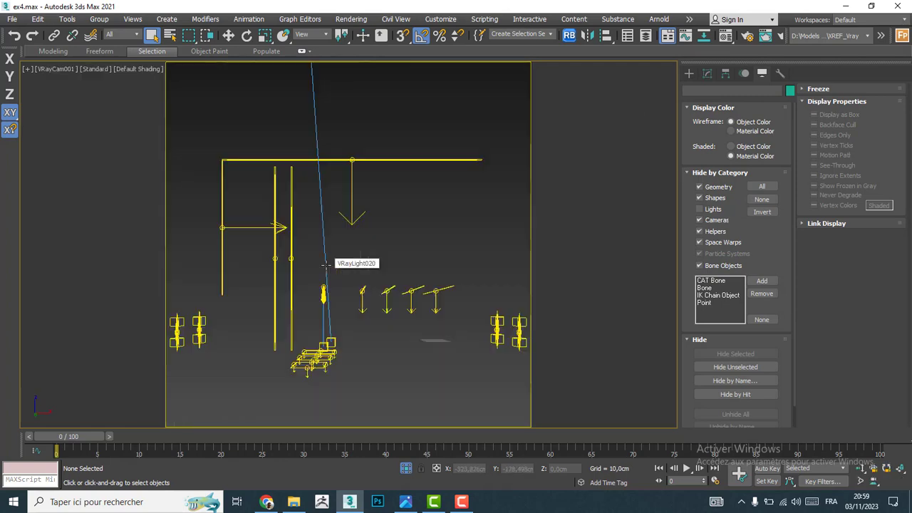
pyautogui.click(759, 200)
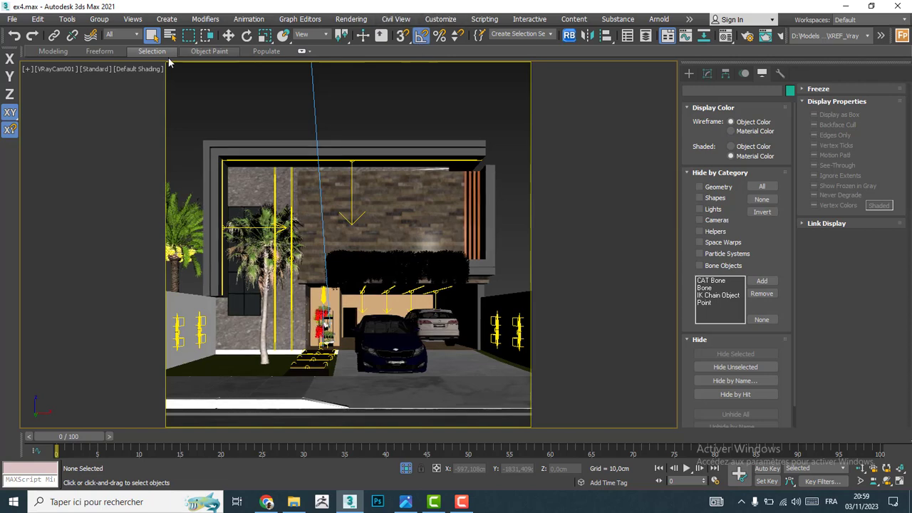
pyautogui.click(441, 19)
pyautogui.click(440, 19)
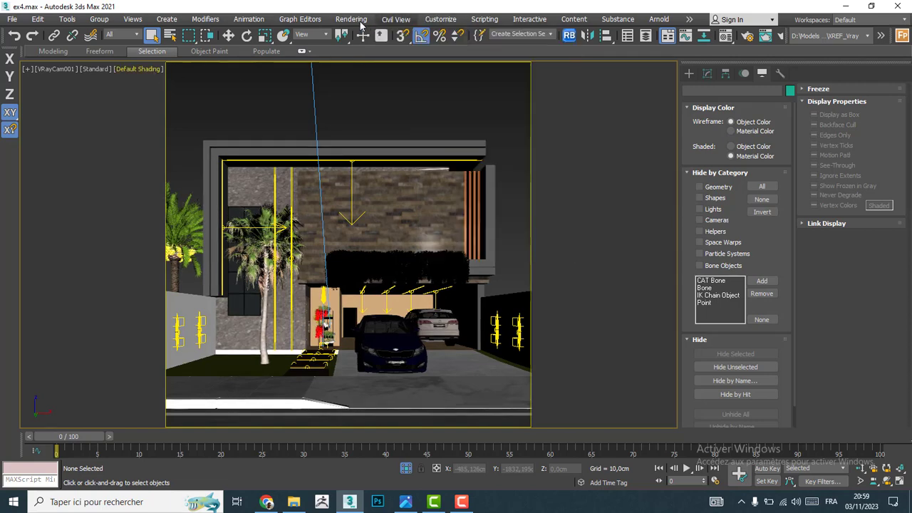
# Open the render setup, try an output height of 500, and restore the height to 720
pyautogui.click(359, 21)
pyautogui.click(377, 77)
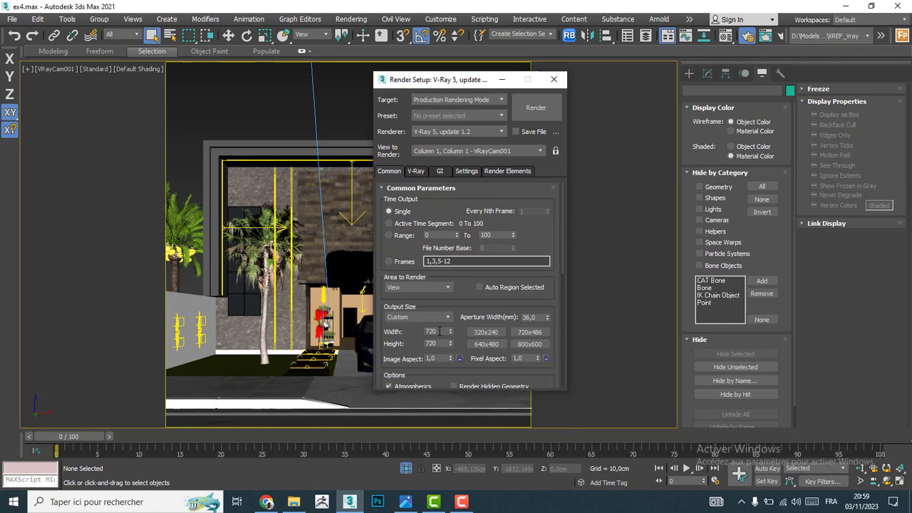
pyautogui.click(439, 331)
pyautogui.click(435, 344)
pyautogui.write('500')
pyautogui.press('Return')
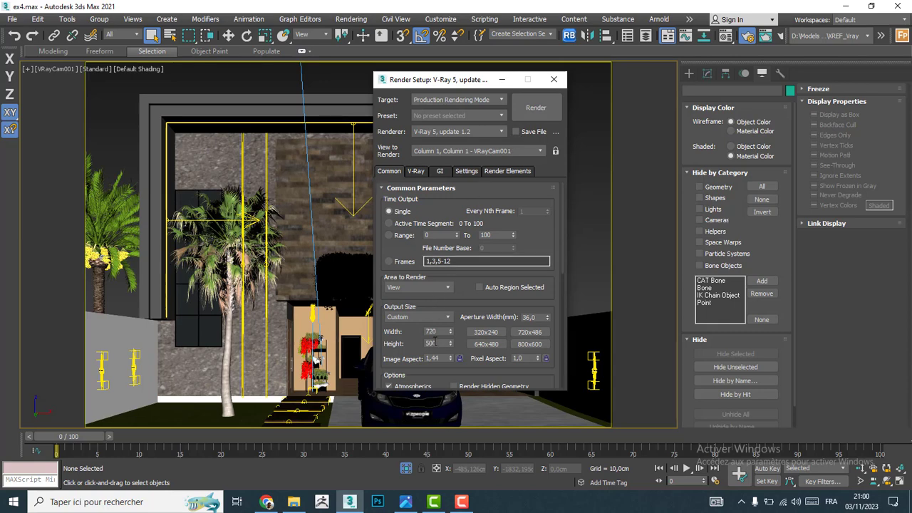
pyautogui.write('720')
pyautogui.press('Return')
# Lock the image aspect at 1.0 and enter 500 as the output height
pyautogui.click(458, 358)
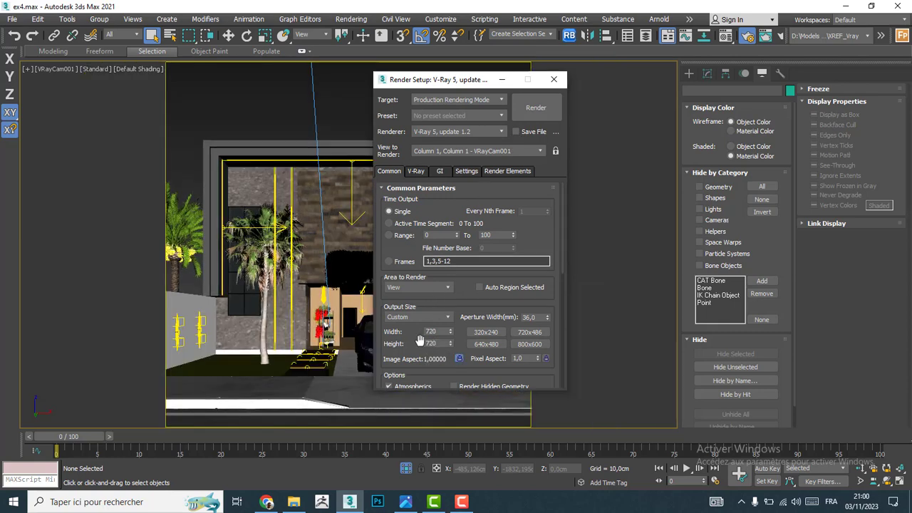
pyautogui.doubleClick(431, 343)
pyautogui.write('500')
# Switch the V-Ray Global illumination settings to Default mode and expand the Light cache parameters
pyautogui.click(417, 172)
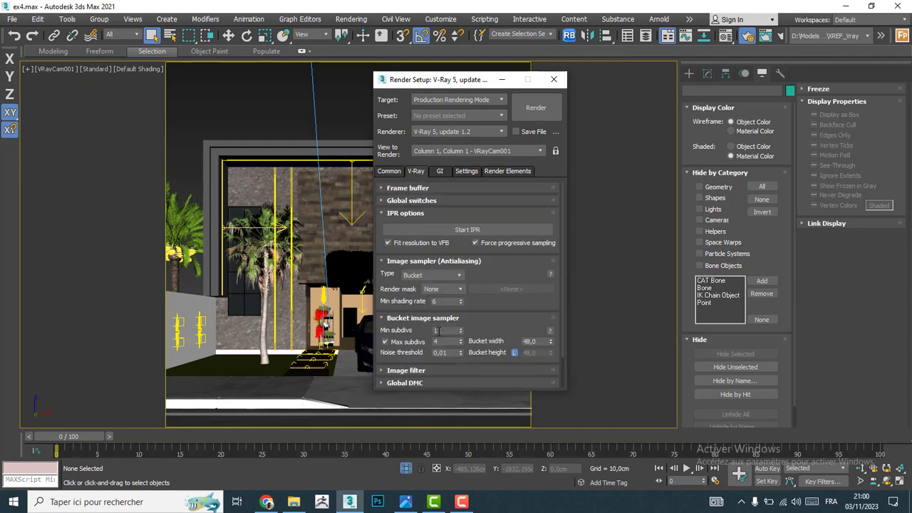
pyautogui.click(439, 172)
pyautogui.click(531, 201)
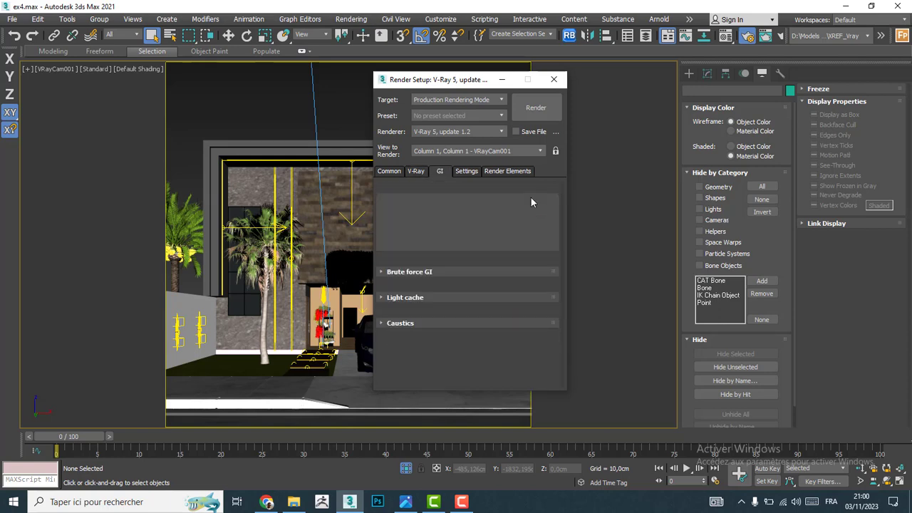
pyautogui.click(440, 257)
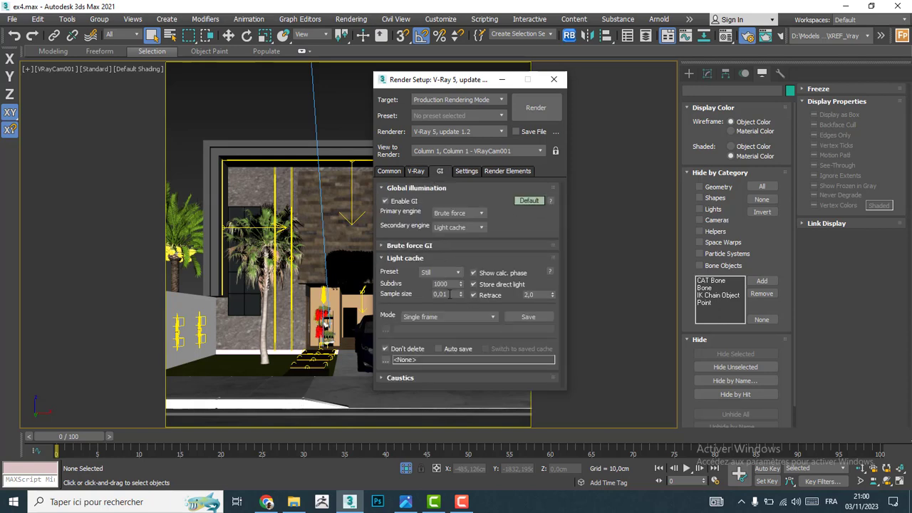
# Switch the V-Ray System settings to Default mode and review the list of render elements
pyautogui.click(468, 173)
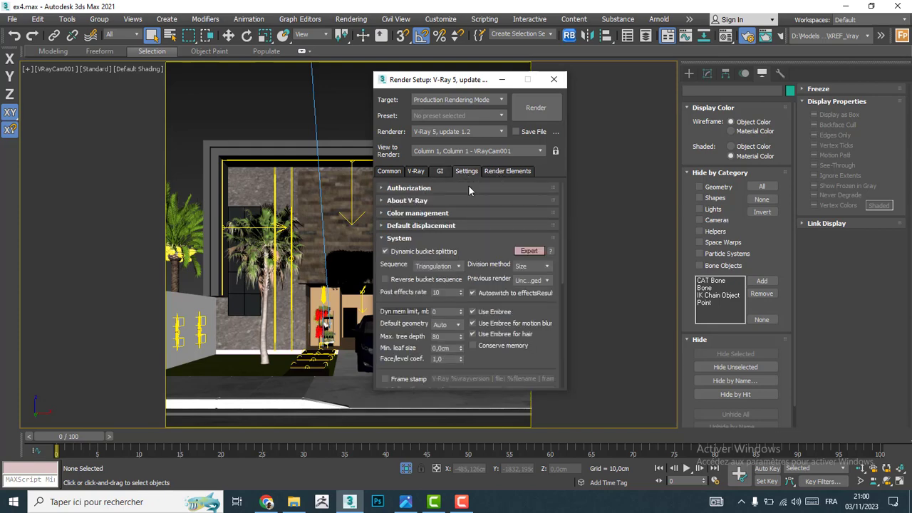
pyautogui.click(528, 250)
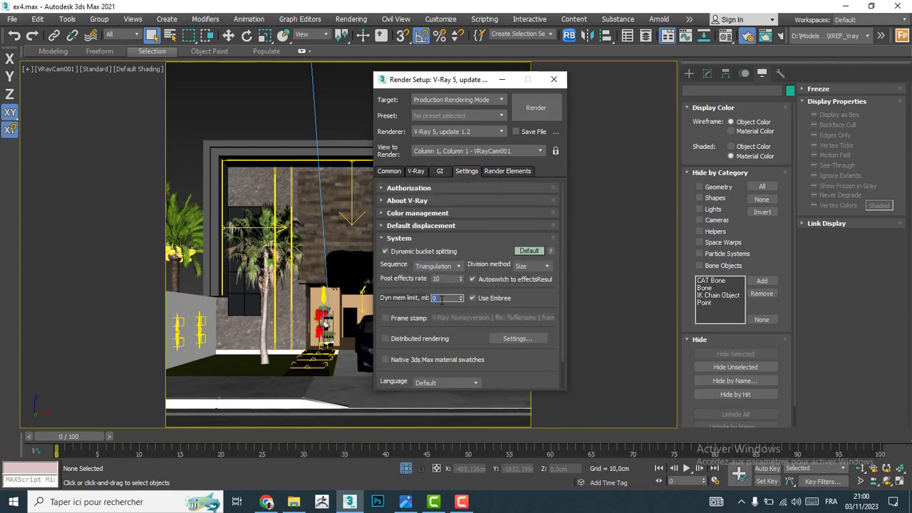
pyautogui.click(503, 171)
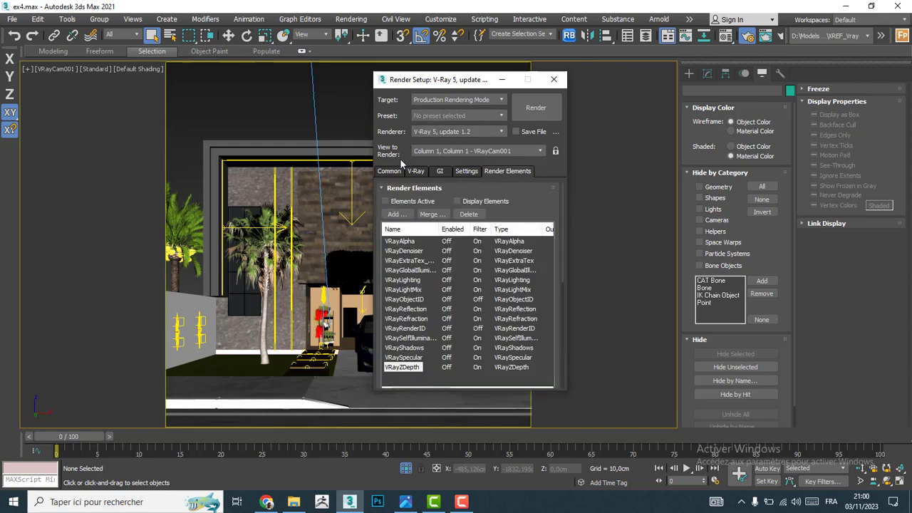
# Switch the V-Ray Global switches to Default mode and enable Override mtl
pyautogui.click(390, 174)
pyautogui.click(418, 174)
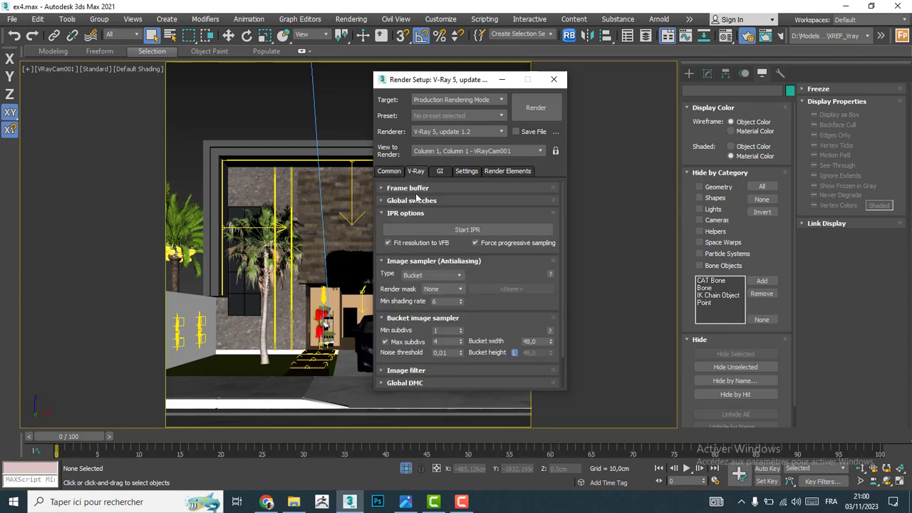
pyautogui.click(444, 201)
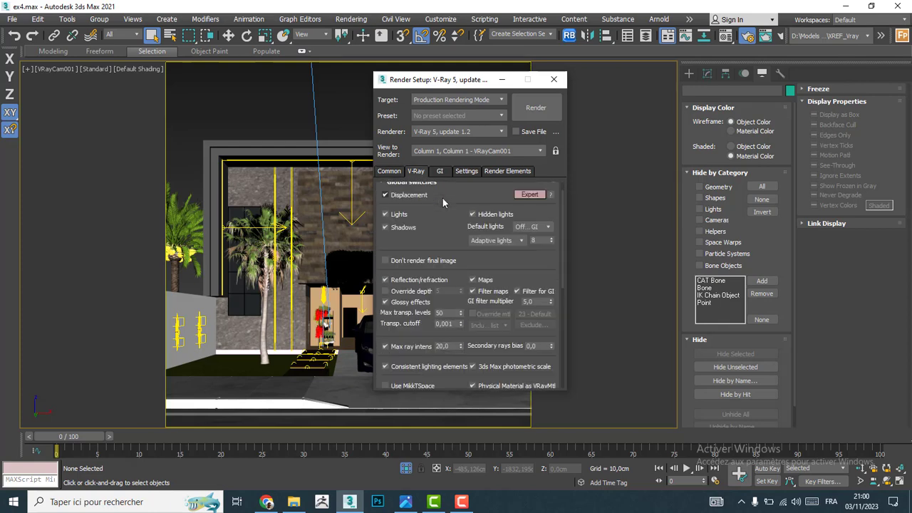
pyautogui.click(530, 194)
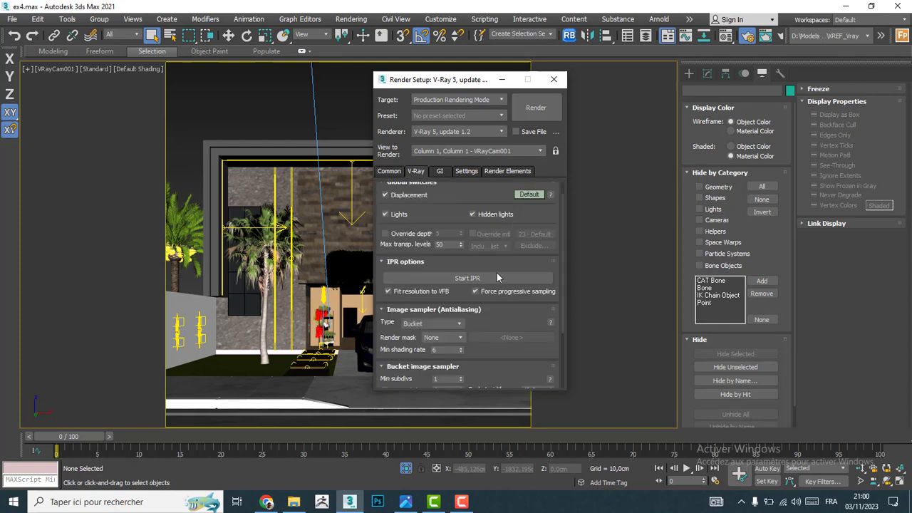
pyautogui.click(473, 234)
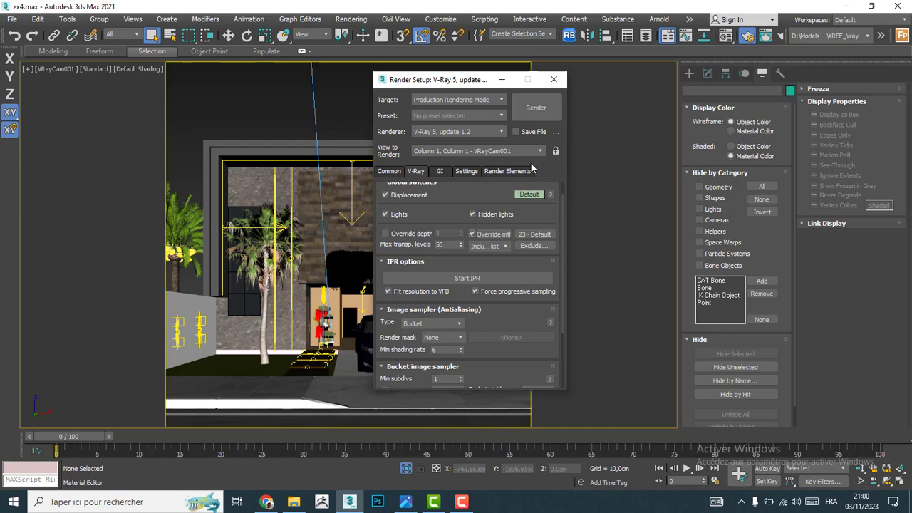
# Place the override material 23 - Default as an instance in a Material Editor slot and select it
pyautogui.press('m')
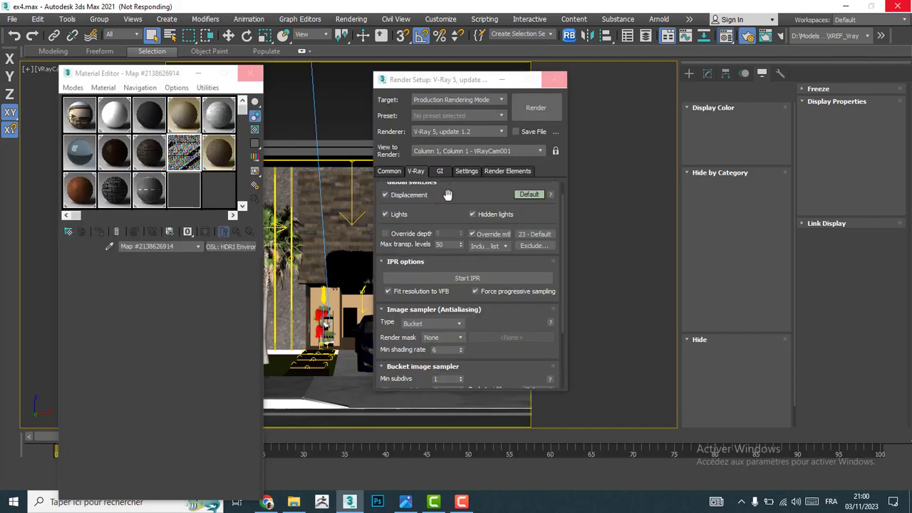
pyautogui.click(462, 501)
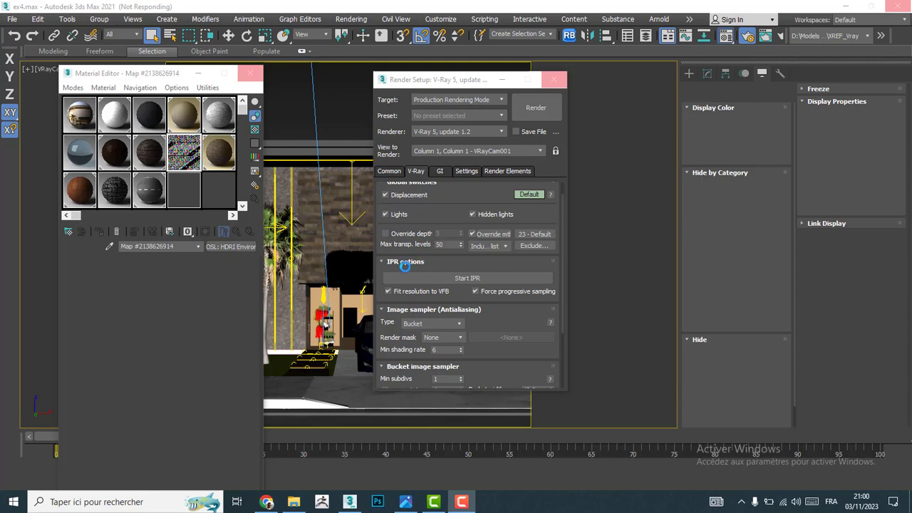
pyautogui.moveTo(462, 502)
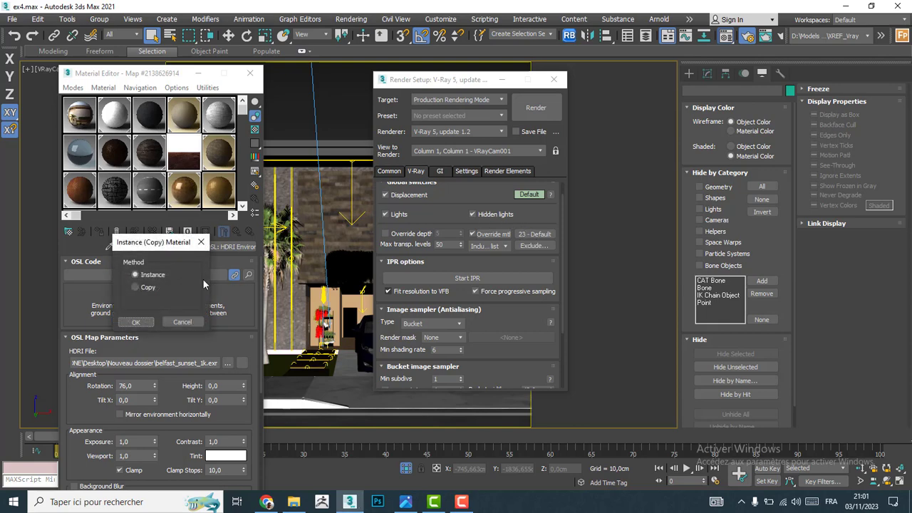
pyautogui.click(136, 322)
pyautogui.click(187, 201)
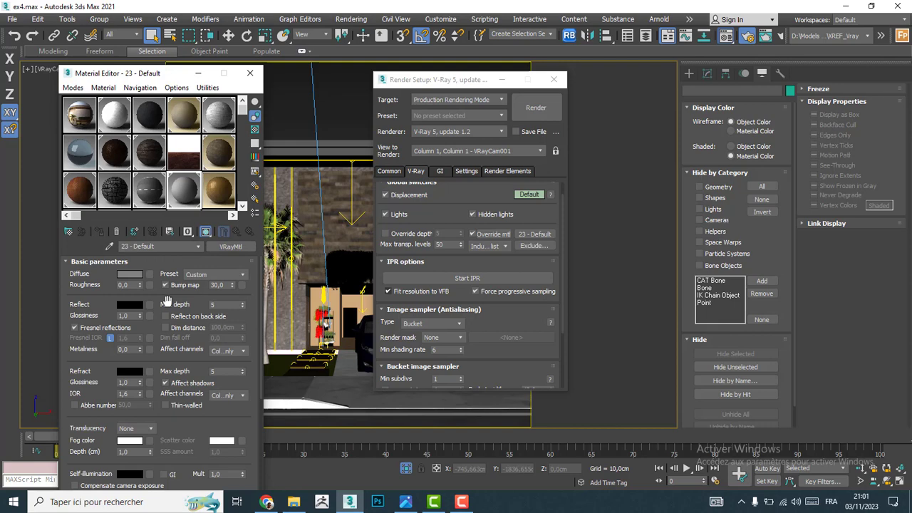
# Set the override material's diffuse color to RGB 174, 174, 174 and close the Material Editor
pyautogui.click(131, 275)
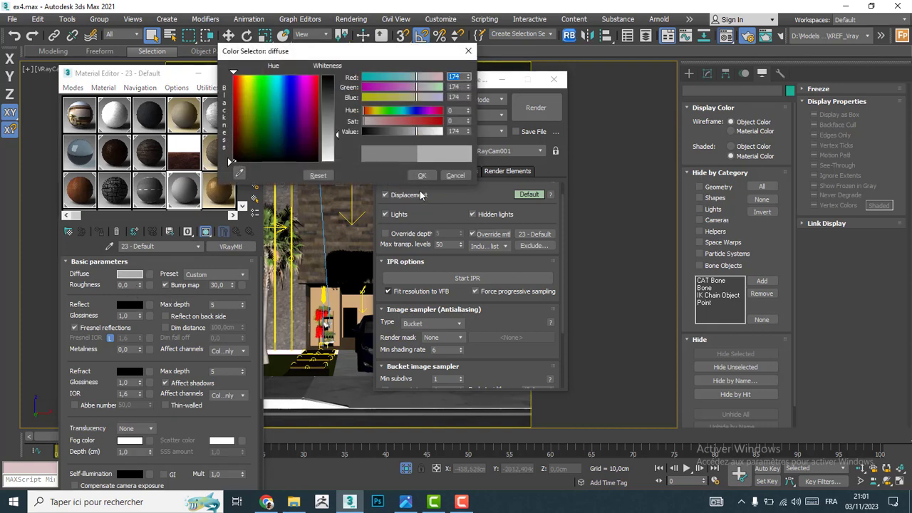
pyautogui.click(422, 175)
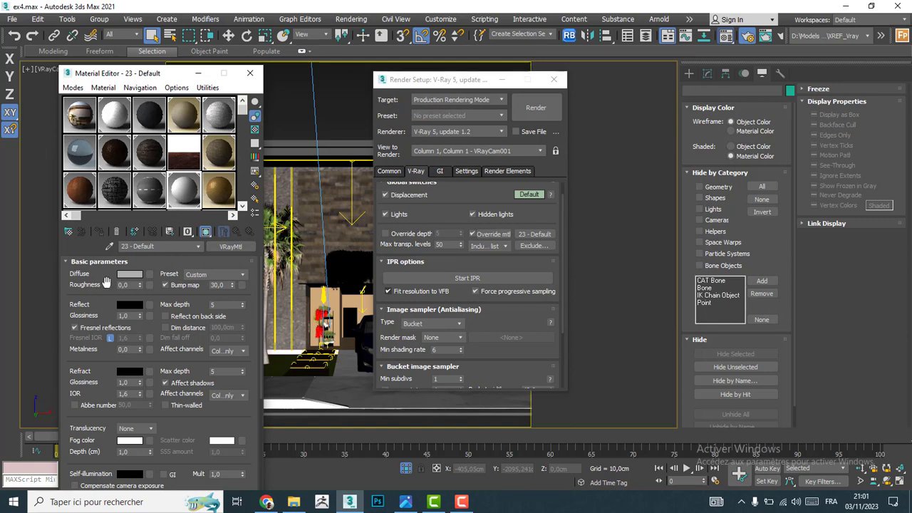
pyautogui.click(250, 74)
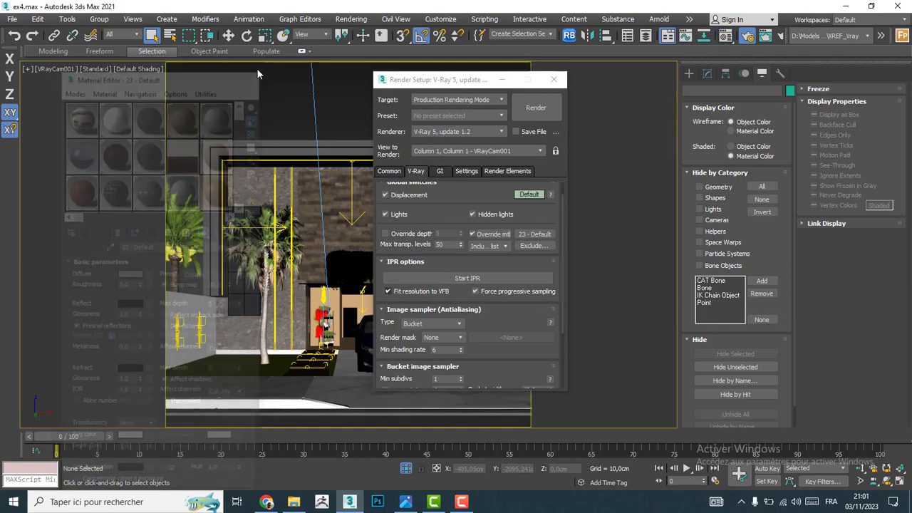
# Close Render Setup, run a test render of the VRayCam001 view and dismiss the frame buffer
pyautogui.click(553, 79)
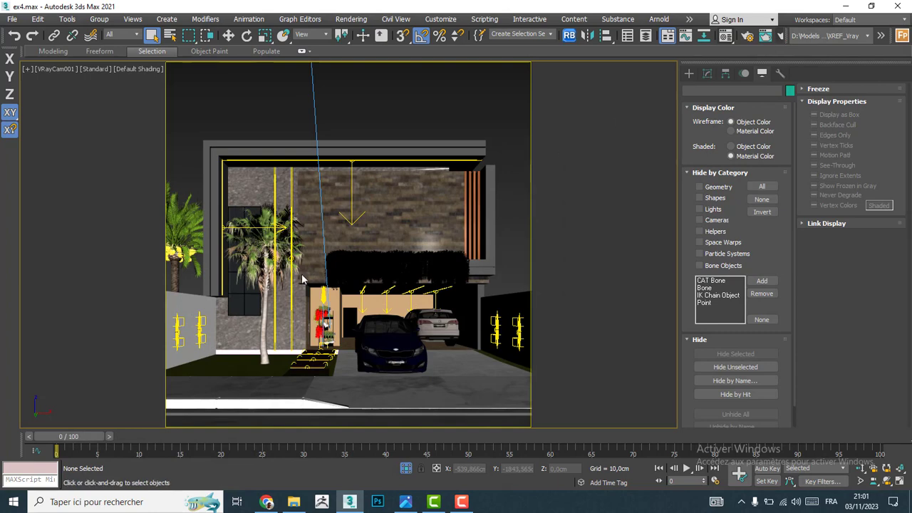
pyautogui.hotkey('shift', 'q')
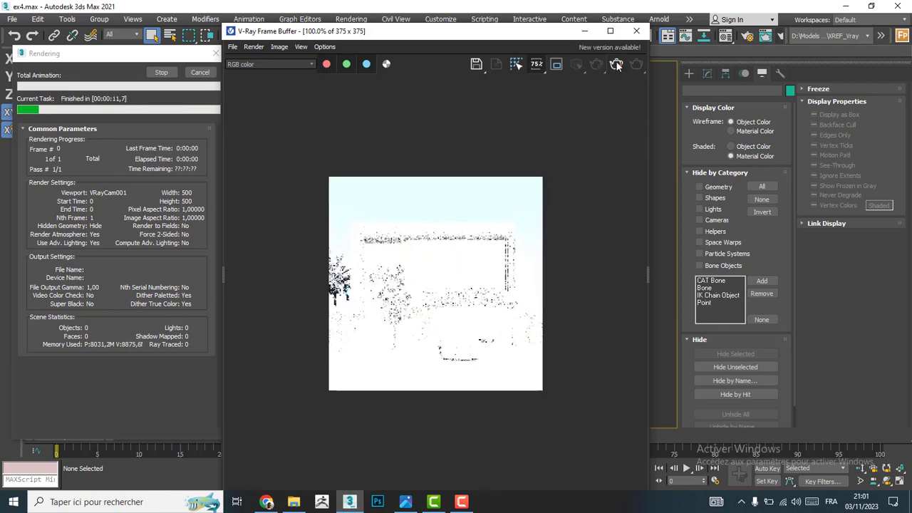
pyautogui.click(636, 31)
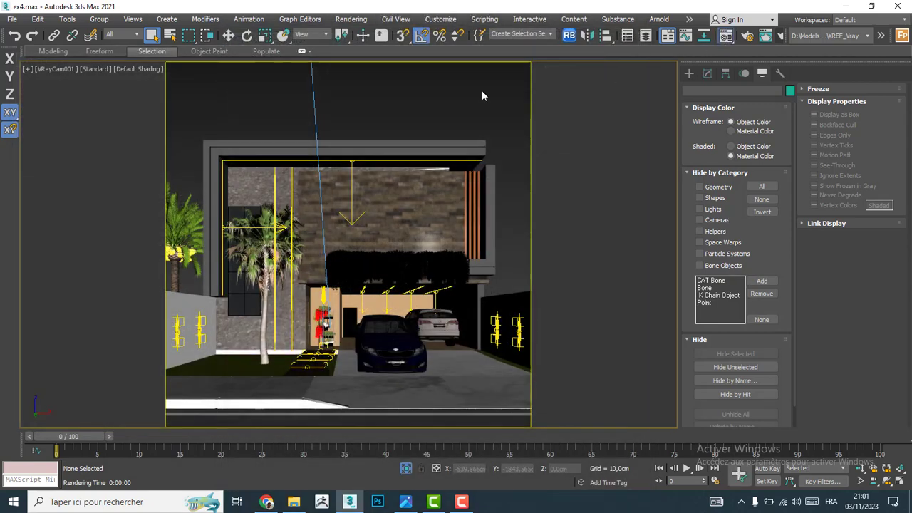
# Place the Physical Sun & Sky environment map as an instance in a Material Editor slot and collapse its parameters
pyautogui.press('m')
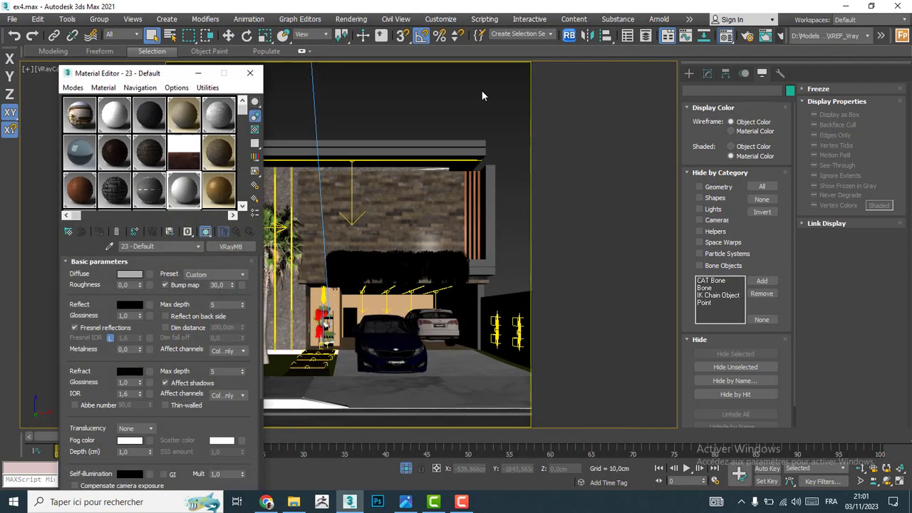
pyautogui.click(347, 20)
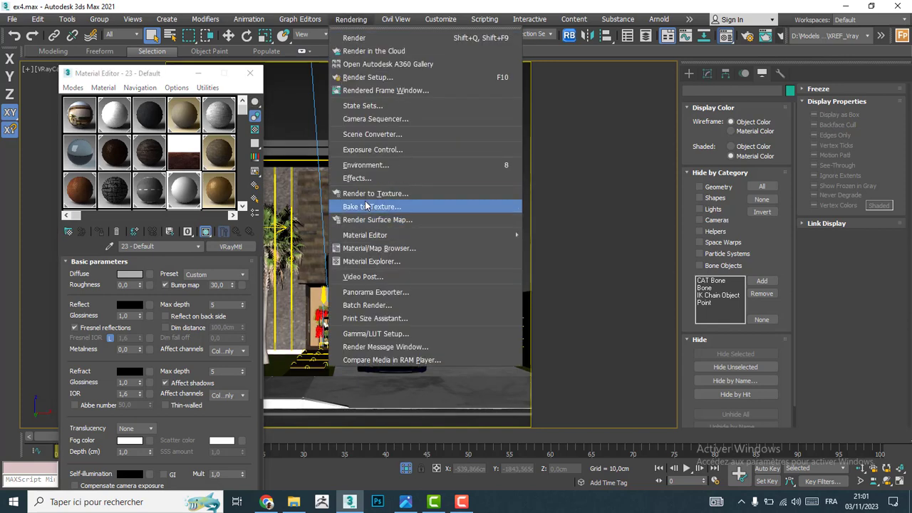
pyautogui.click(384, 164)
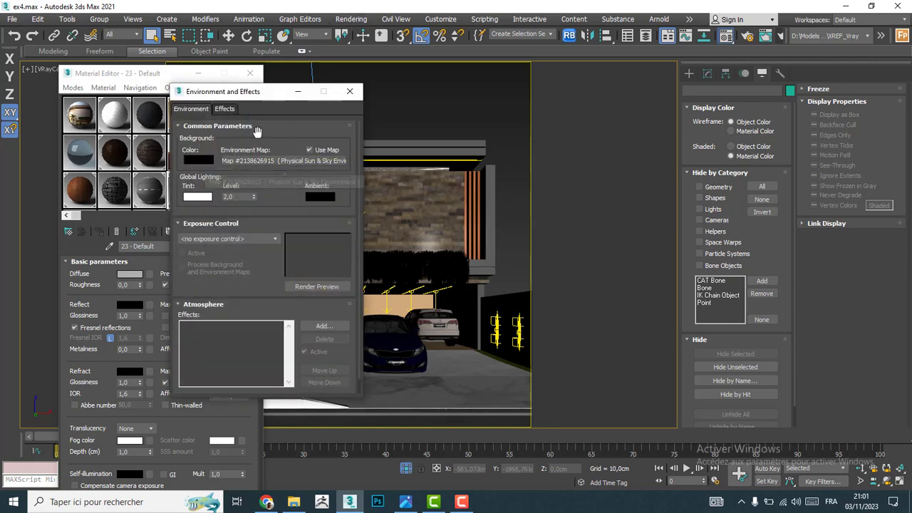
pyautogui.moveTo(277, 97); pyautogui.dragTo(551, 155)
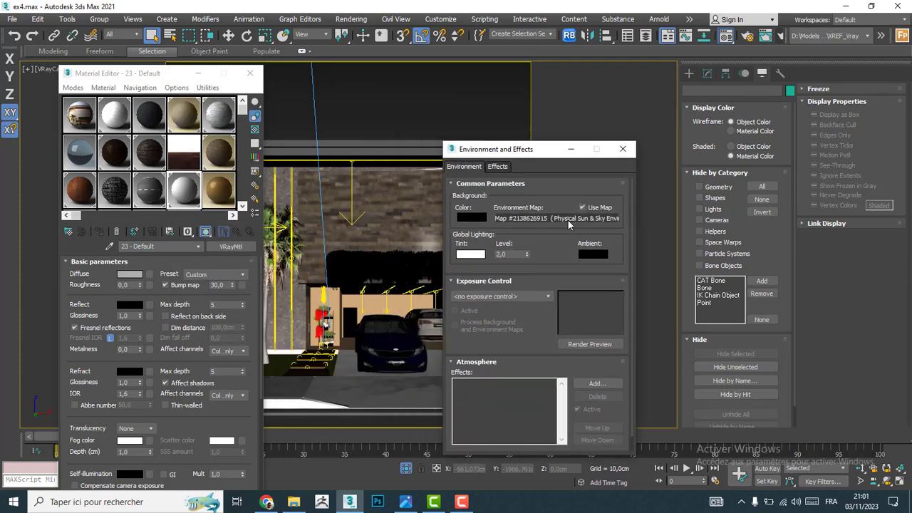
pyautogui.moveTo(183, 161); pyautogui.dragTo(182, 161)
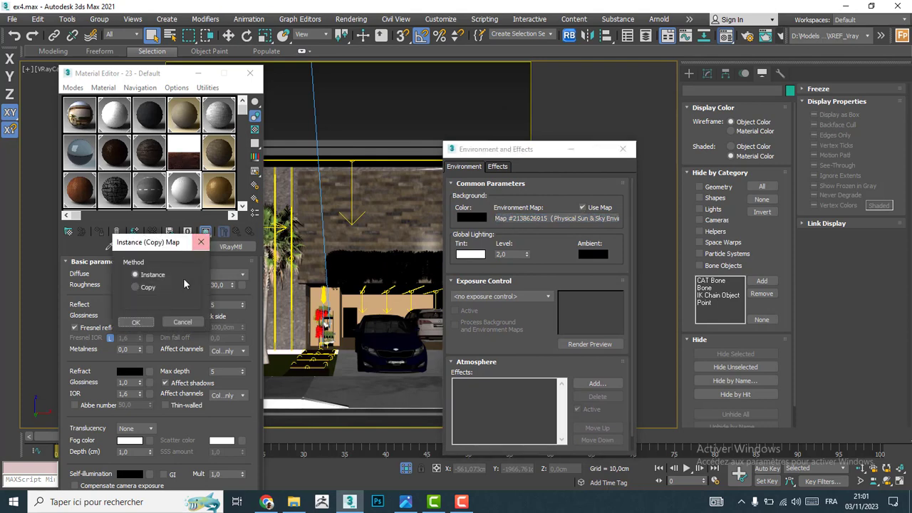
pyautogui.click(139, 327)
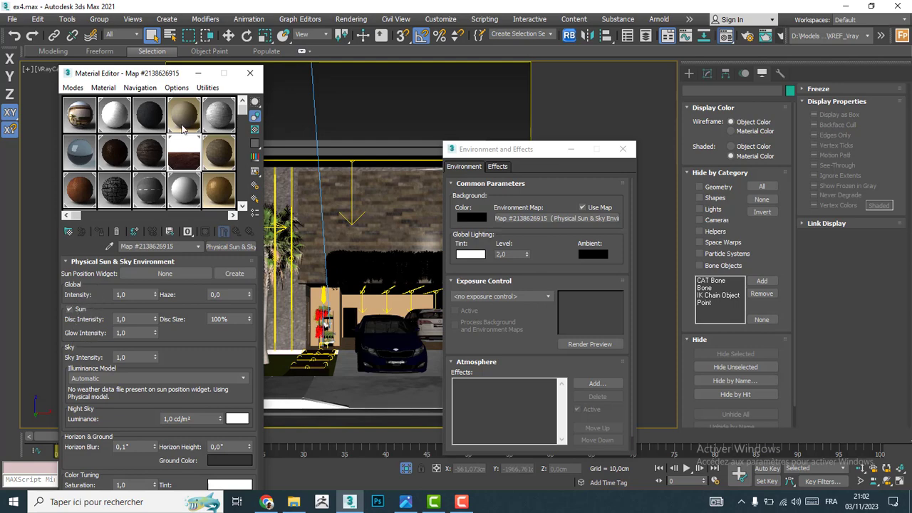
pyautogui.click(100, 261)
# Switch to the Slate Material Editor and add an OSL HDRI Environment map to View1
pyautogui.click(73, 88)
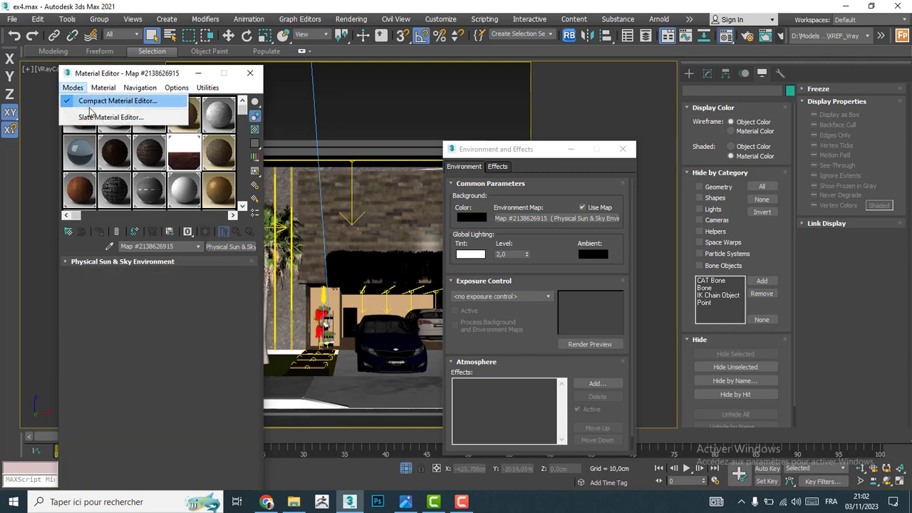
pyautogui.click(106, 117)
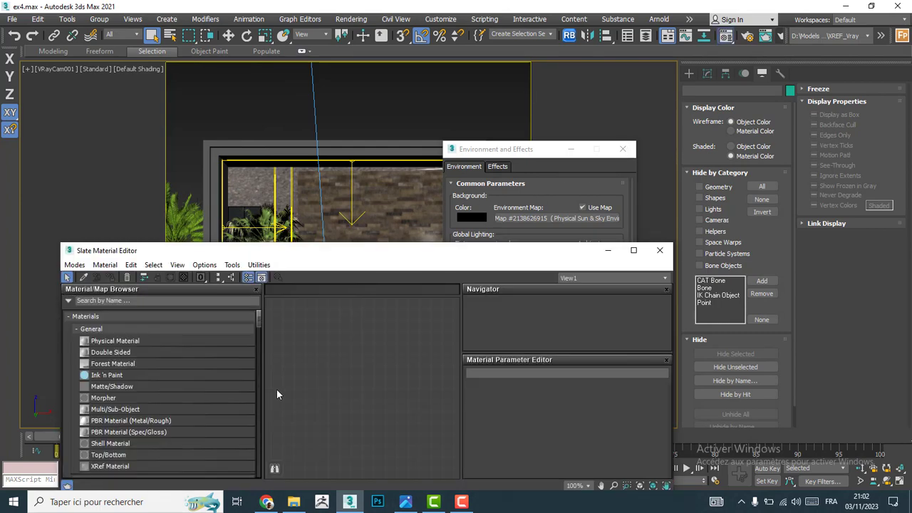
pyautogui.rightClick(276, 248)
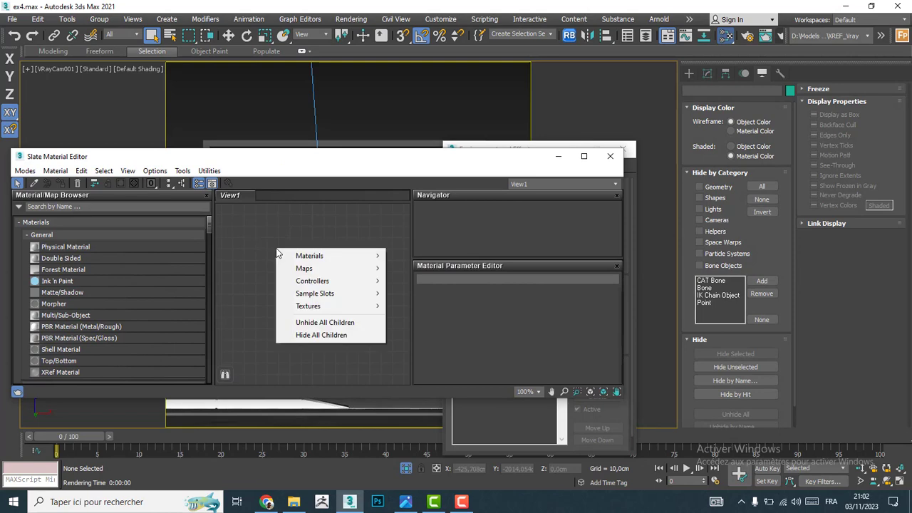
pyautogui.moveTo(360, 311)
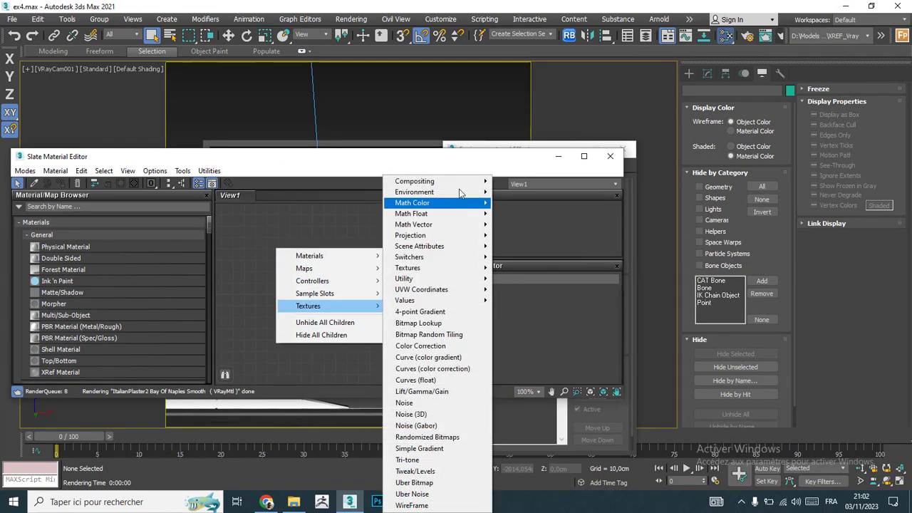
pyautogui.moveTo(463, 192)
pyautogui.click(542, 205)
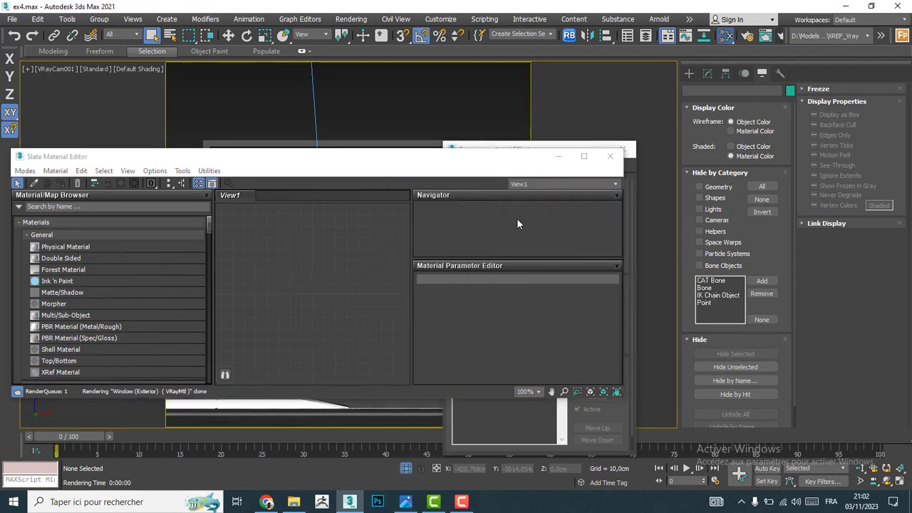
# Load the 0707 Dawn Sun HDR file from folder 01 of the sky HDRi collection on drive D into the HDRI Environment map
pyautogui.click(36, 202)
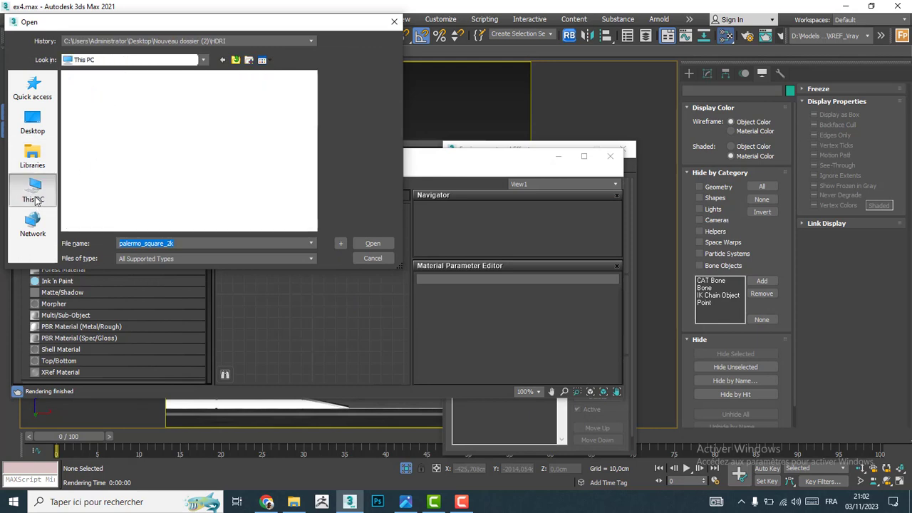
pyautogui.scroll(-3, 140, 208)
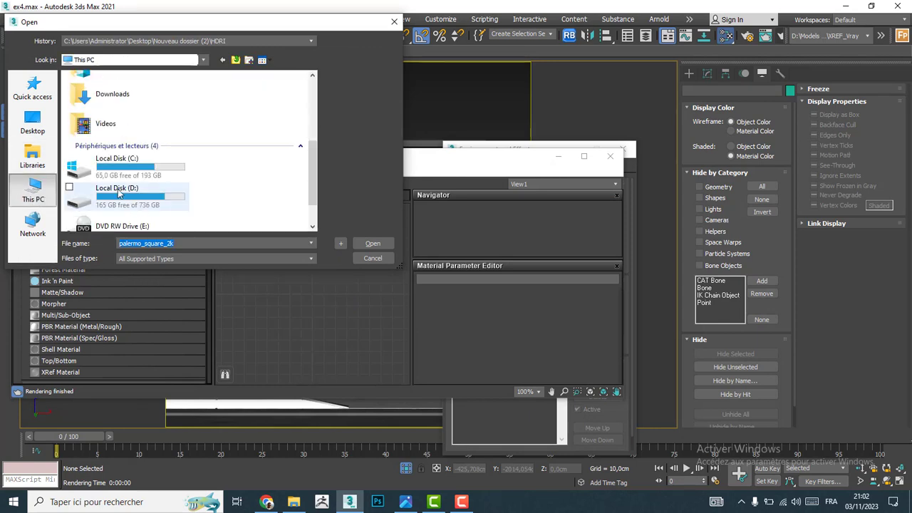
pyautogui.doubleClick(140, 203)
pyautogui.doubleClick(108, 113)
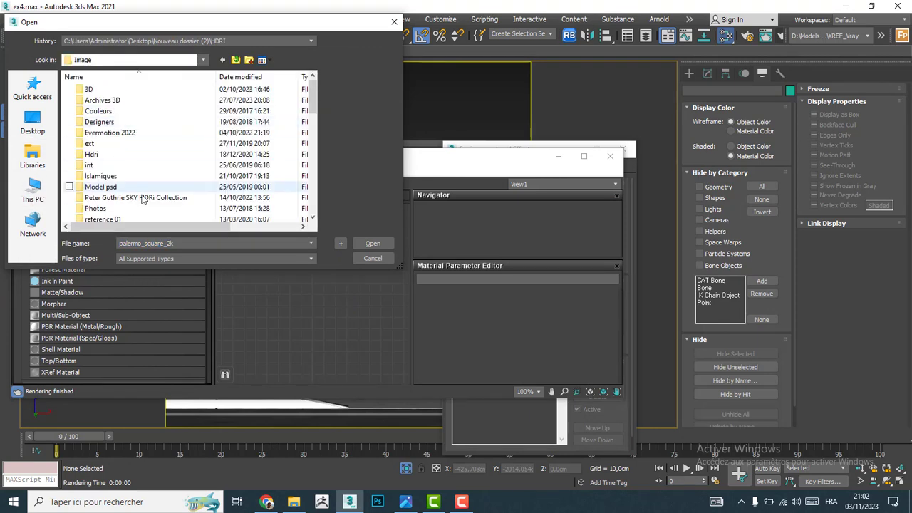
pyautogui.doubleClick(146, 188)
pyautogui.doubleClick(97, 103)
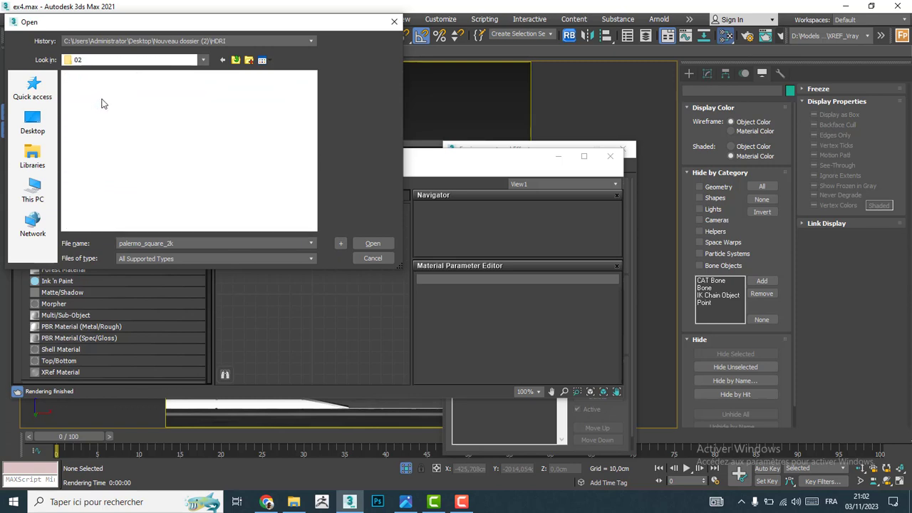
pyautogui.click(236, 61)
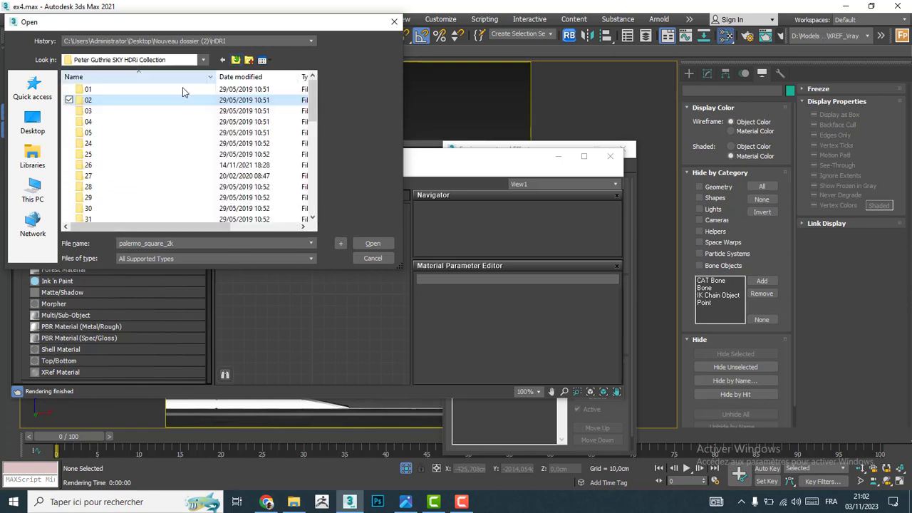
pyautogui.doubleClick(89, 92)
pyautogui.click(225, 111)
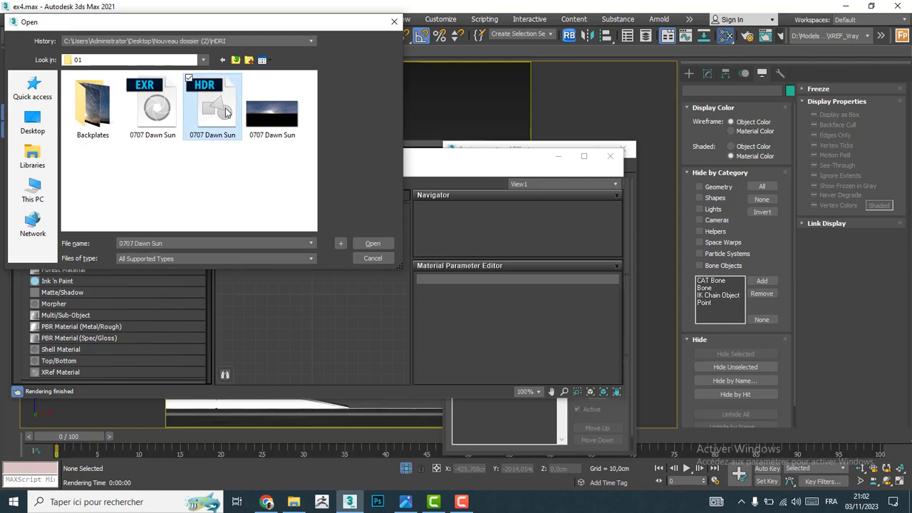
pyautogui.click(372, 244)
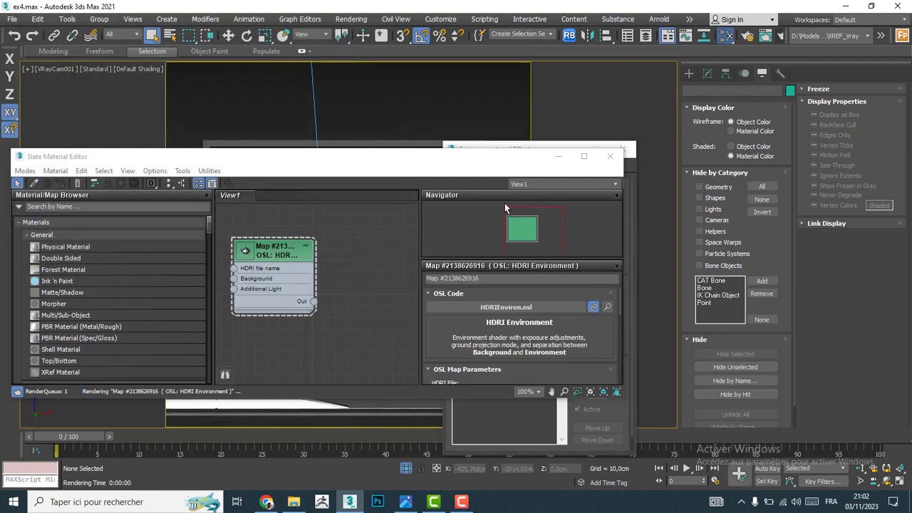
# Assign the HDRI Environment node's output as the scene's environment map, moving the Slate Material Editor aside to reach it
pyautogui.click(528, 150)
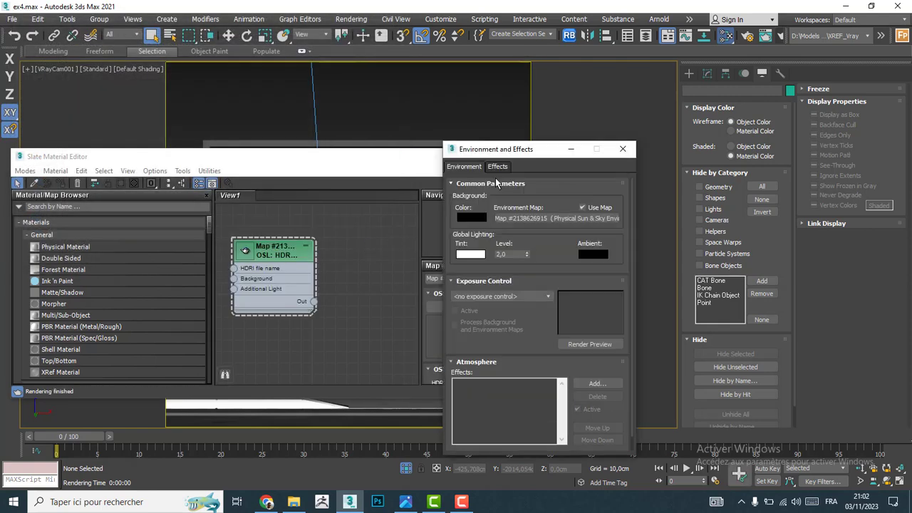
pyautogui.moveTo(314, 305); pyautogui.dragTo(364, 266)
pyautogui.click(395, 163)
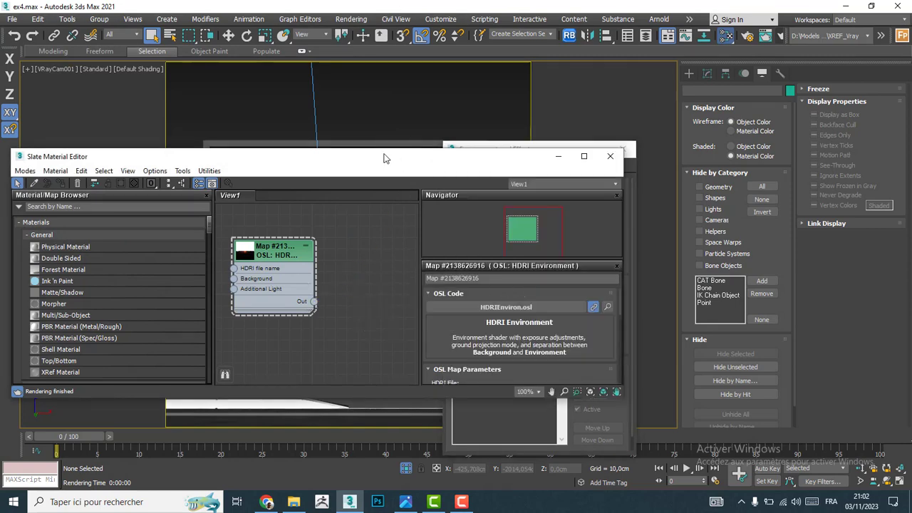
pyautogui.moveTo(386, 157); pyautogui.dragTo(148, 162)
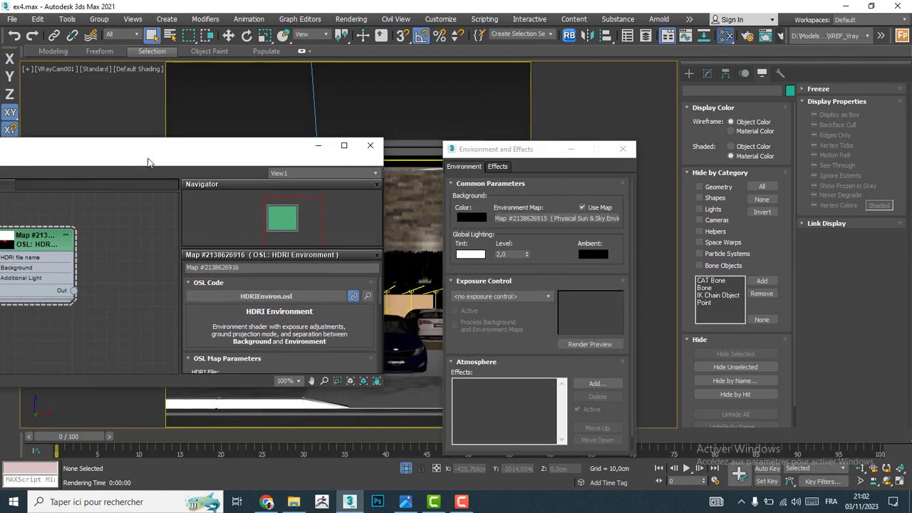
pyautogui.moveTo(73, 293); pyautogui.dragTo(559, 218)
pyautogui.click(513, 337)
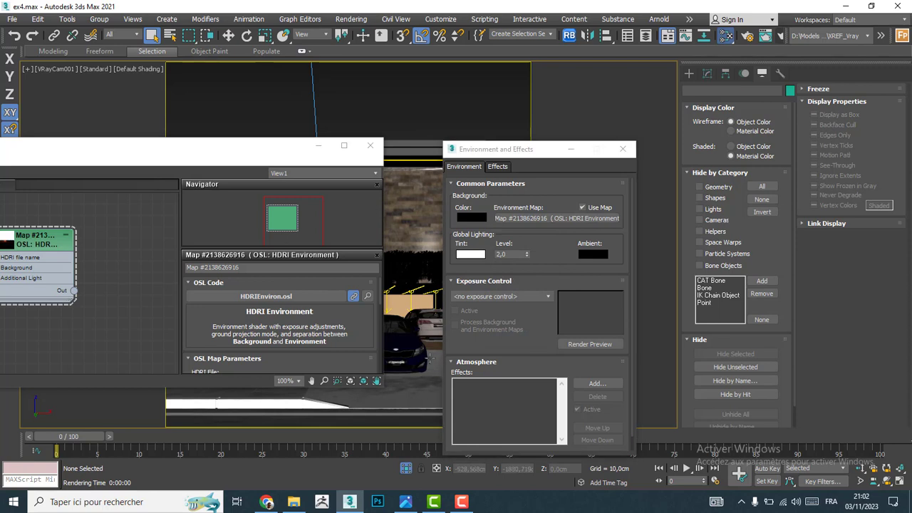
# Review the list of scene lights in Select From Scene without selecting any
pyautogui.click(9, 35)
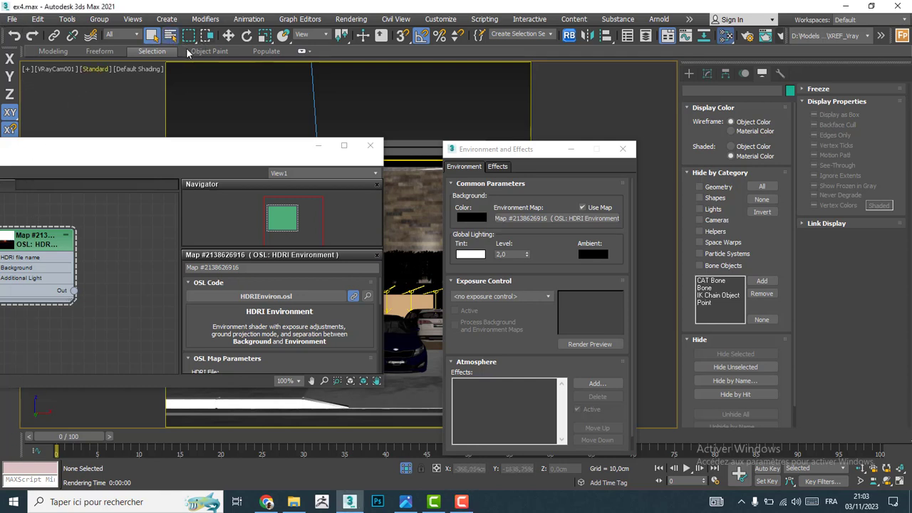
pyautogui.press('h')
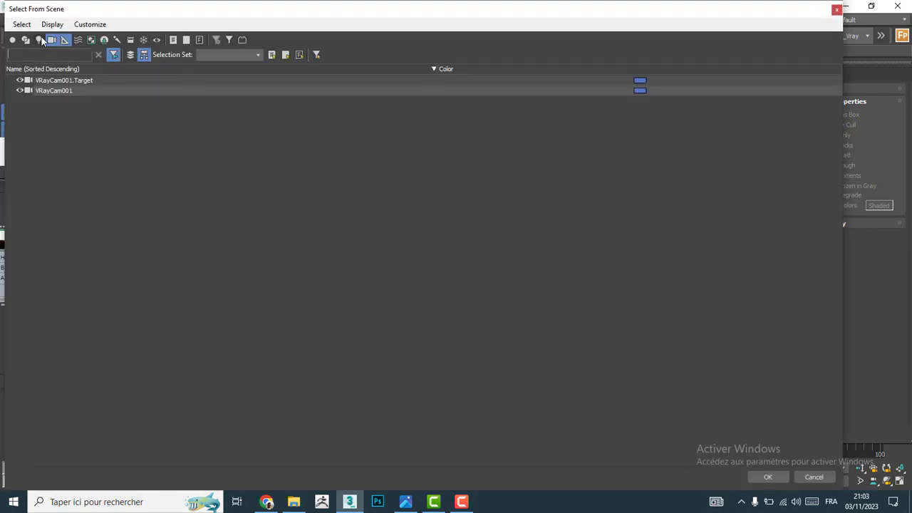
pyautogui.click(51, 40)
pyautogui.click(38, 39)
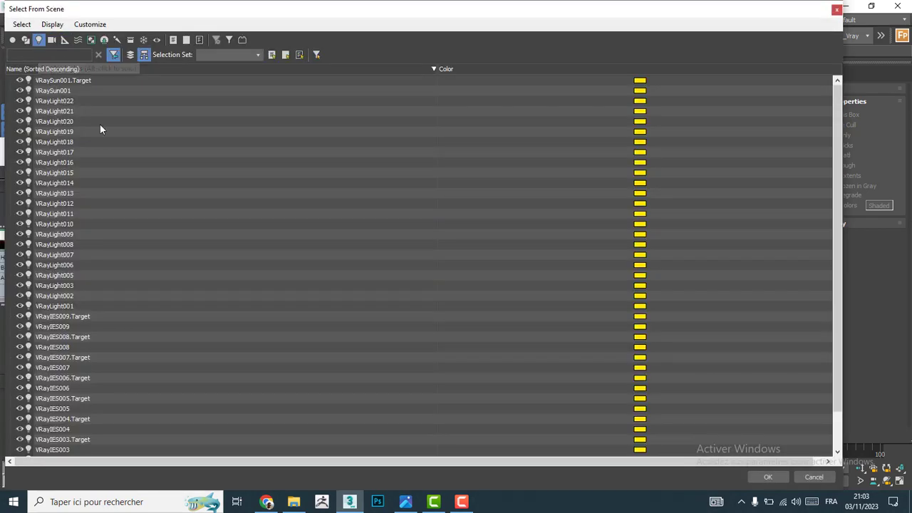
pyautogui.click(812, 478)
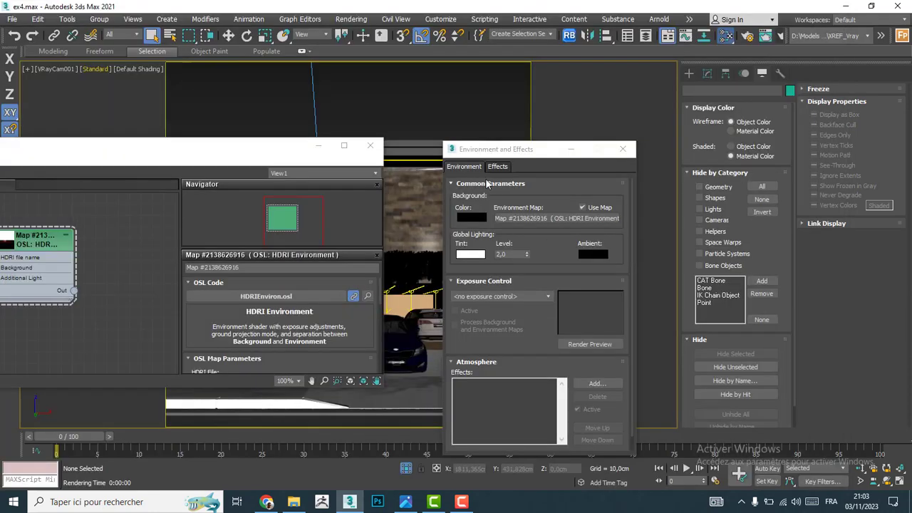
# Close the environment settings and Slate Material Editor, and show only the scene's lights in the Top view by hiding all other categories
pyautogui.click(622, 149)
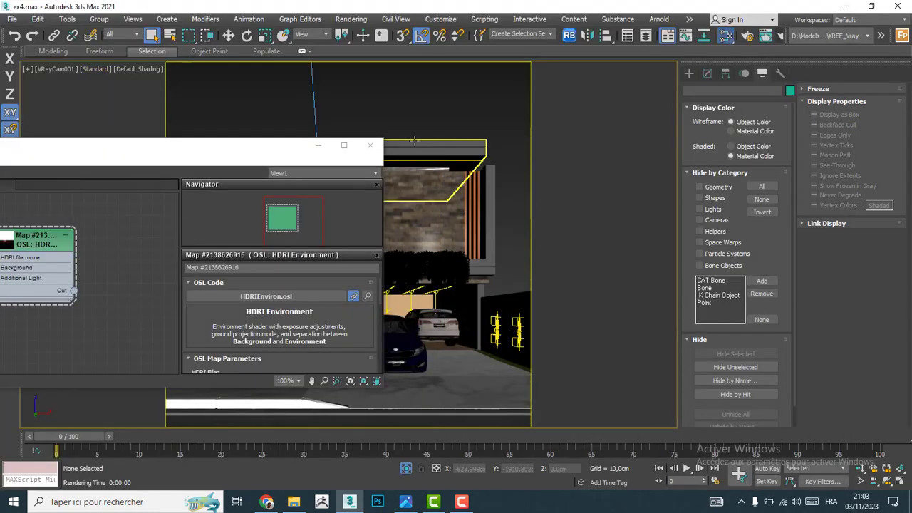
pyautogui.click(369, 145)
pyautogui.press('t')
pyautogui.scroll(-8, 380, 194)
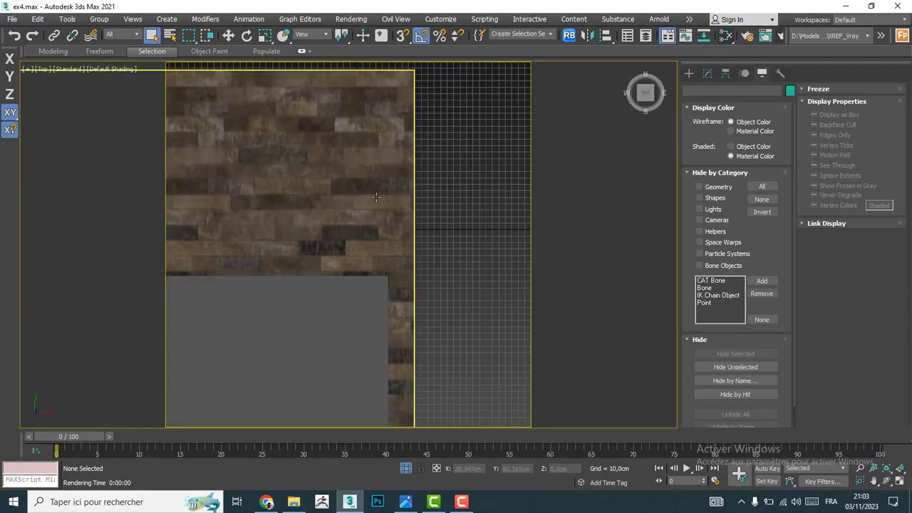
pyautogui.scroll(-6, 380, 194)
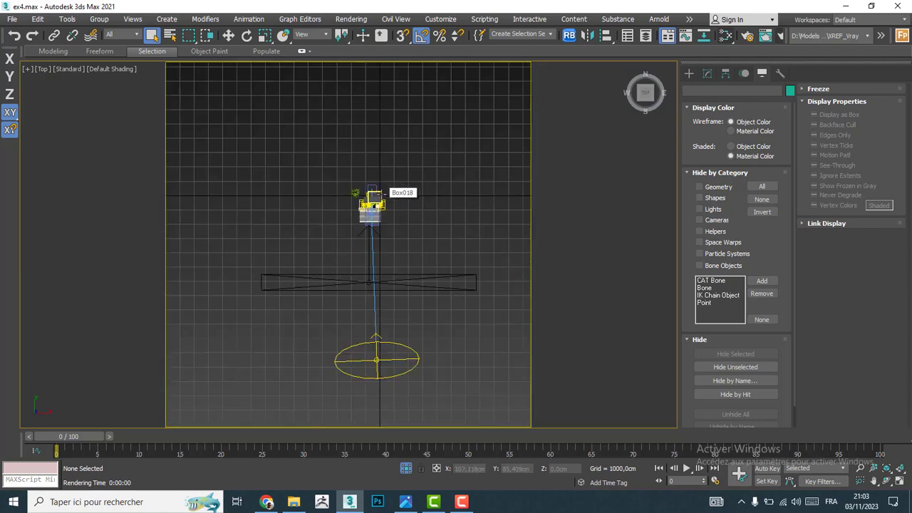
pyautogui.scroll(8, 384, 195)
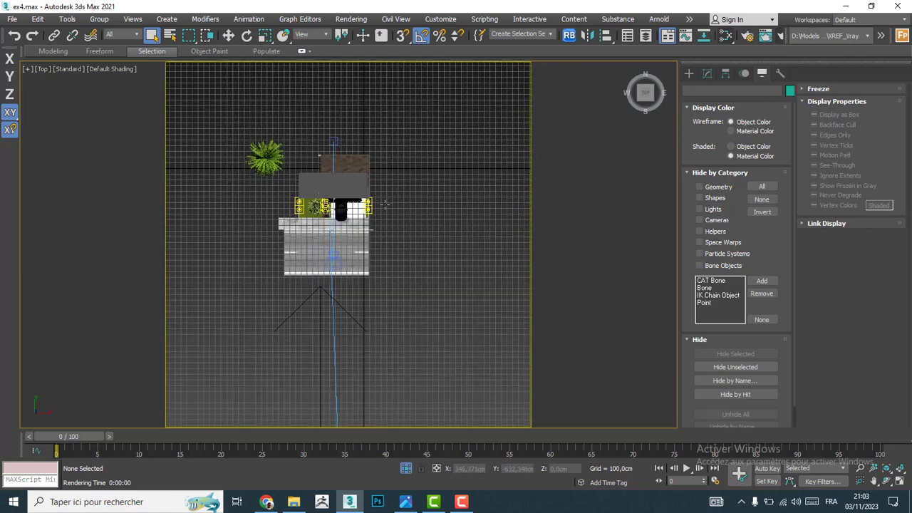
pyautogui.scroll(-4, 385, 195)
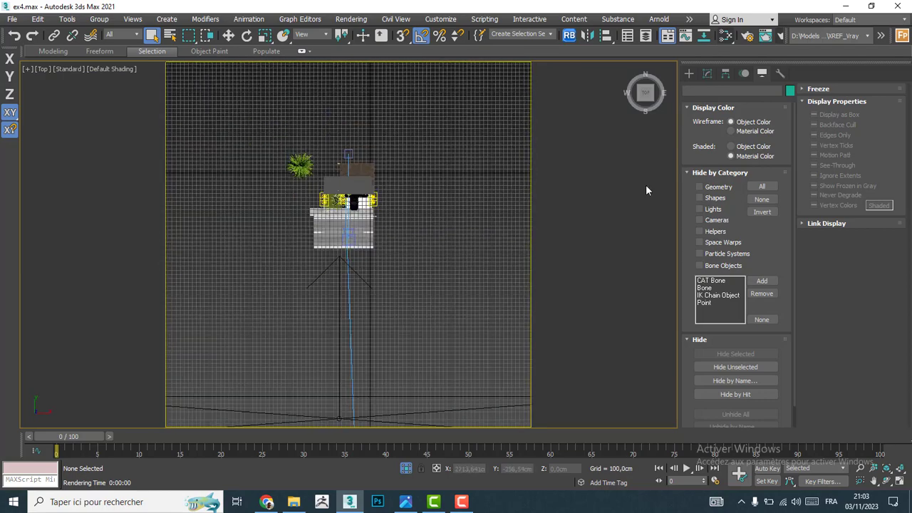
pyautogui.click(708, 209)
pyautogui.click(763, 212)
pyautogui.scroll(5, 315, 186)
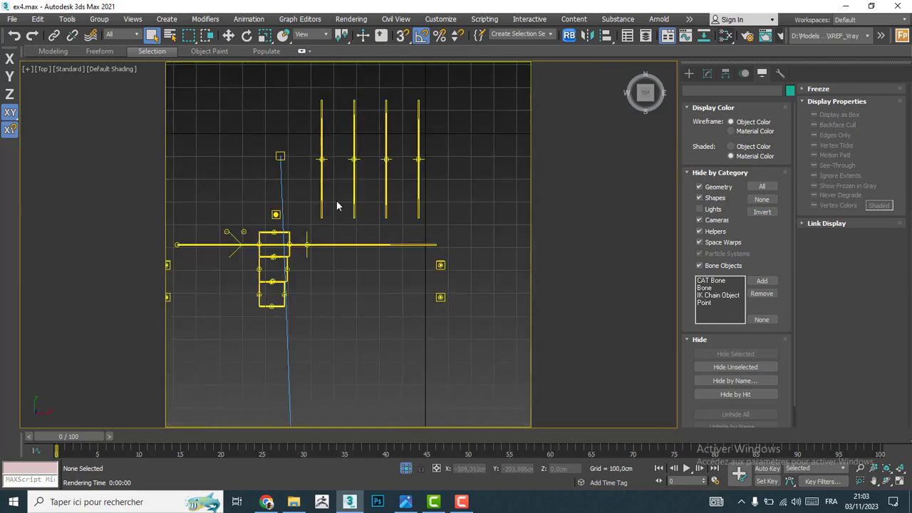
pyautogui.click(888, 469)
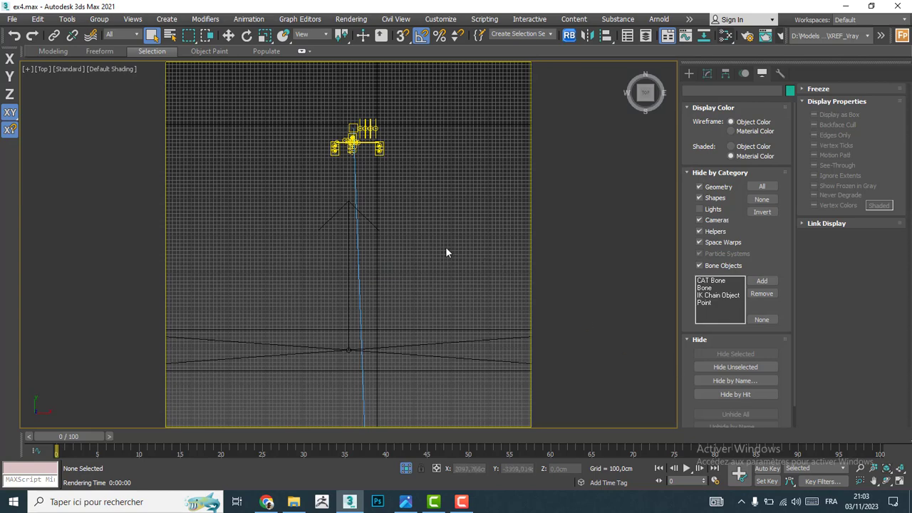
pyautogui.scroll(-5, 348, 270)
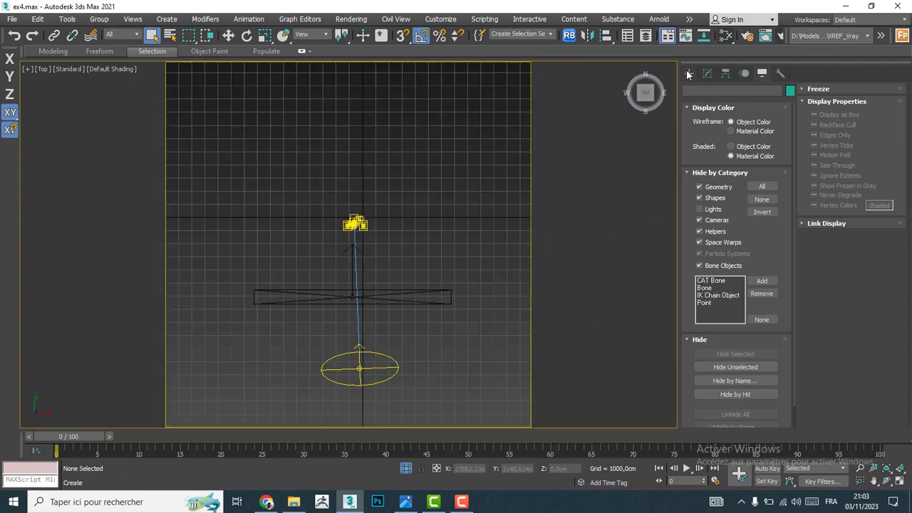
# Create a VRayLight in the Top view beside the VRaySun and set its type to Dome
pyautogui.click(689, 74)
pyautogui.click(713, 91)
pyautogui.click(719, 107)
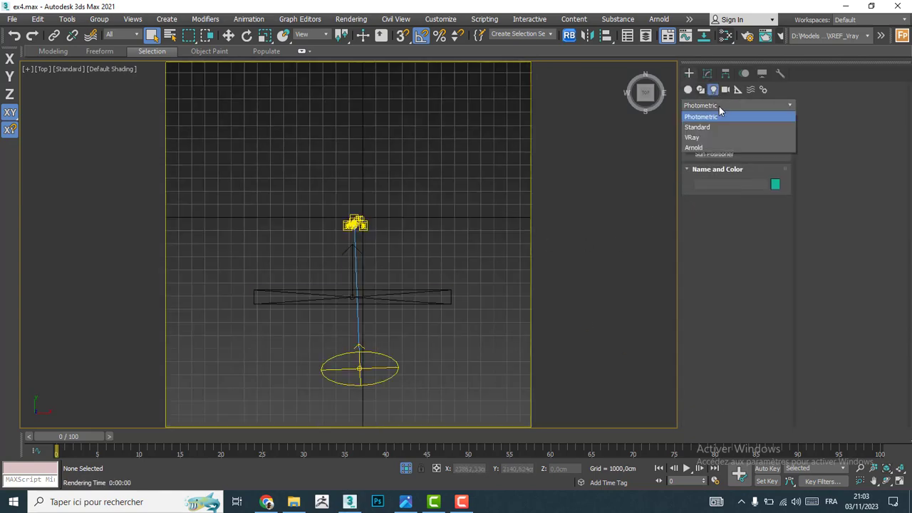
pyautogui.click(696, 138)
pyautogui.click(702, 142)
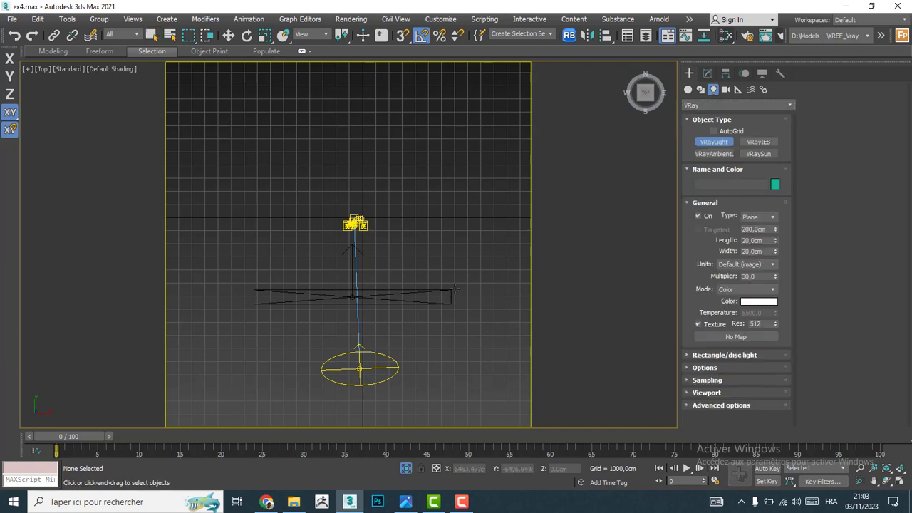
pyautogui.moveTo(428, 275); pyautogui.dragTo(469, 317)
pyautogui.click(756, 218)
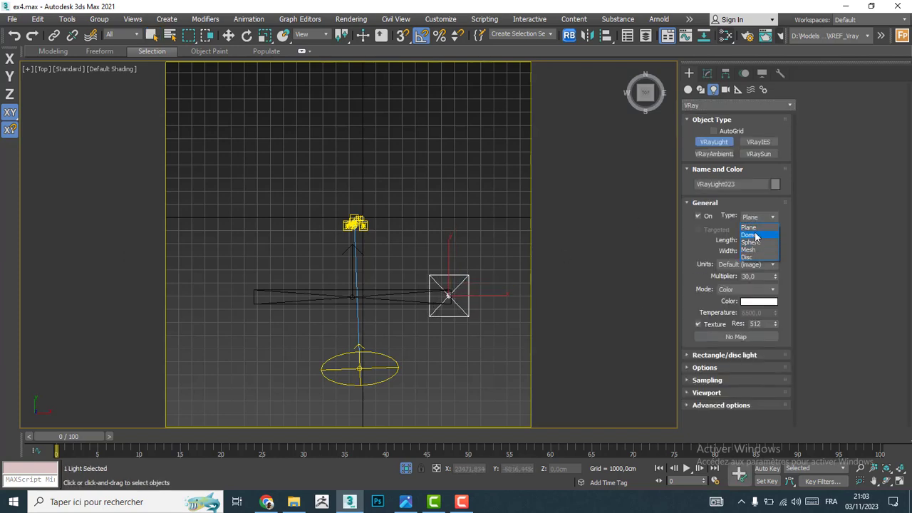
pyautogui.click(756, 236)
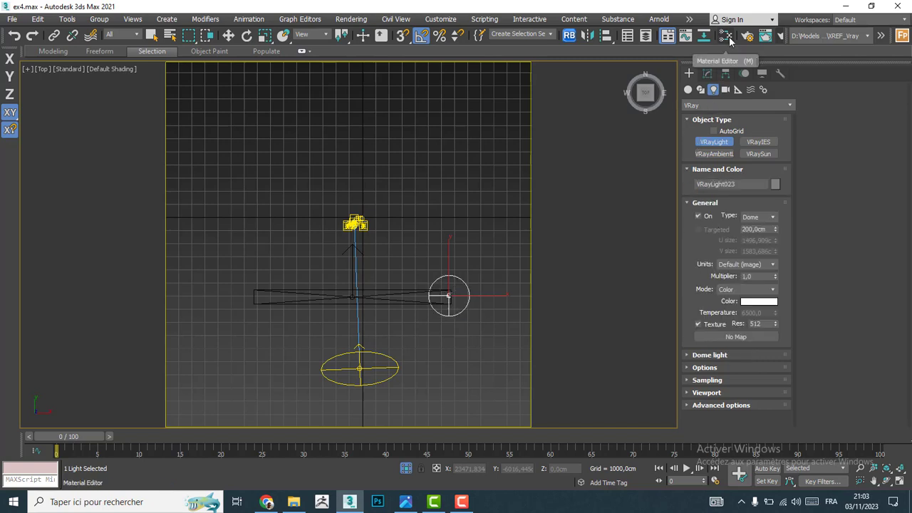
# Assign the HDRI Environment map's output from the Slate Material Editor as the dome light's texture
pyautogui.click(727, 37)
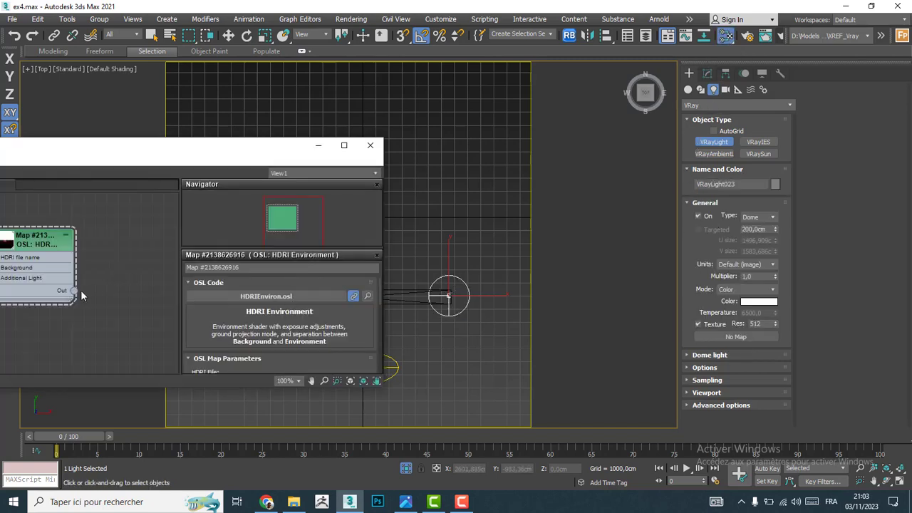
pyautogui.moveTo(77, 296); pyautogui.dragTo(741, 339)
pyautogui.click(435, 282)
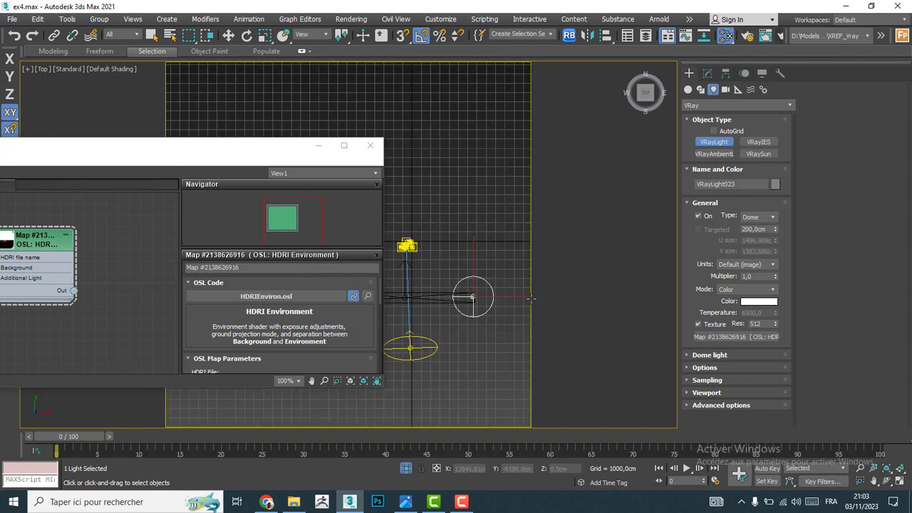
# Disable the VRaySun, close the Slate Material Editor and return to the VRayCam001 view
pyautogui.click(228, 36)
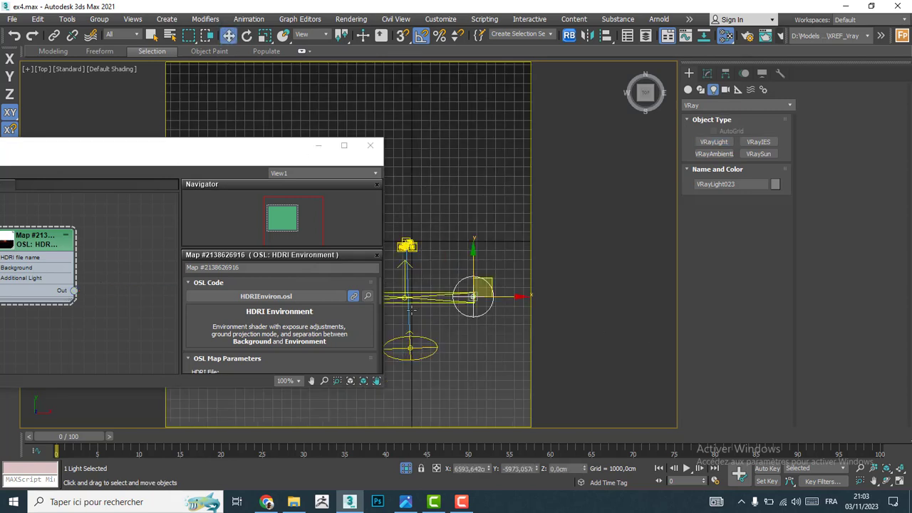
pyautogui.click(409, 348)
pyautogui.click(707, 72)
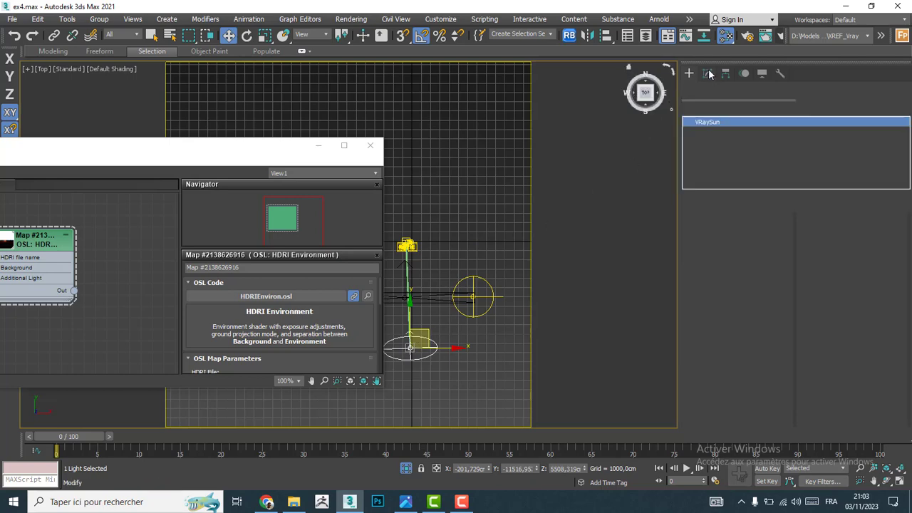
pyautogui.click(370, 146)
pyautogui.press('c')
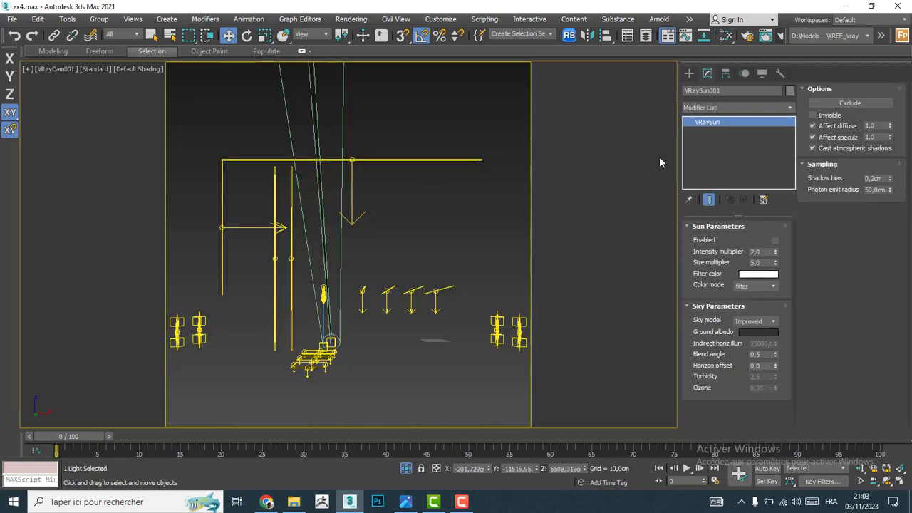
# Unhide all object categories, run a test render of the camera view and close the V-Ray Frame Buffer
pyautogui.click(762, 73)
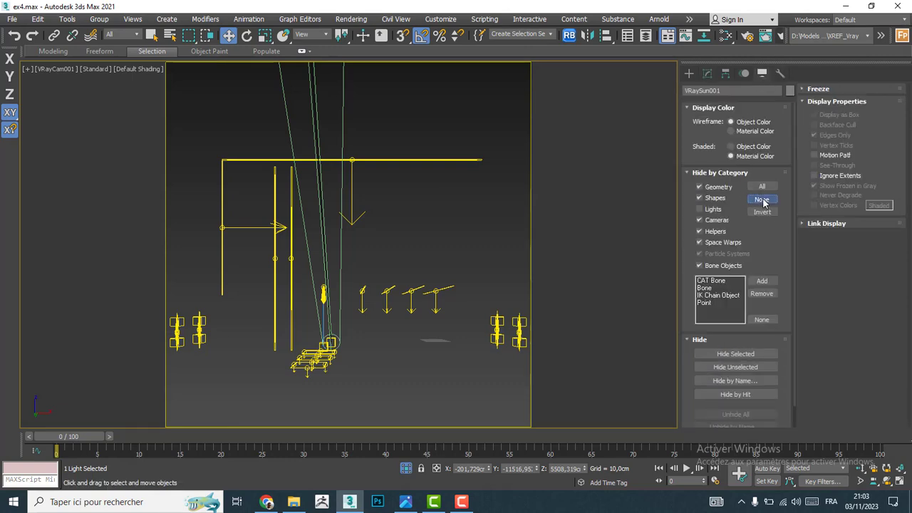
pyautogui.click(762, 200)
pyautogui.click(780, 37)
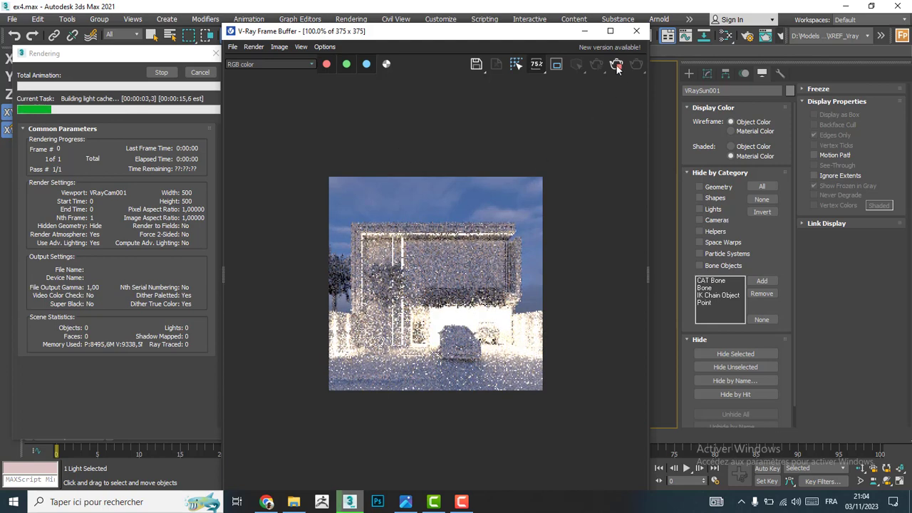
pyautogui.click(636, 31)
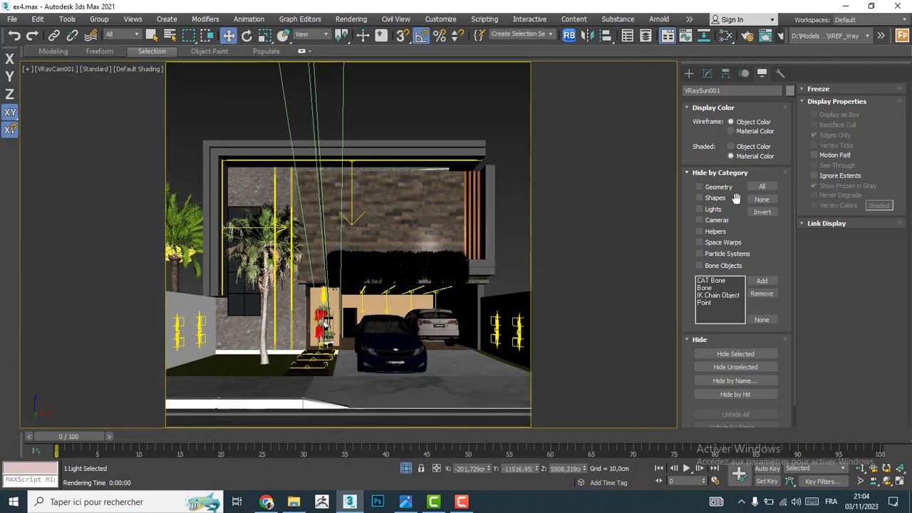
# Hide every category except lights and turn off the horizontal plane light under the roof together with its instances
pyautogui.click(699, 209)
pyautogui.click(762, 212)
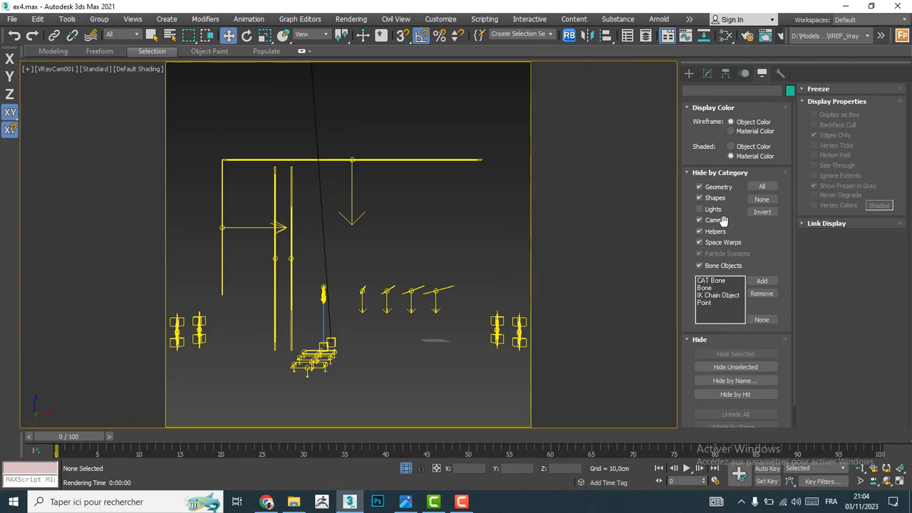
pyautogui.click(352, 196)
pyautogui.click(707, 73)
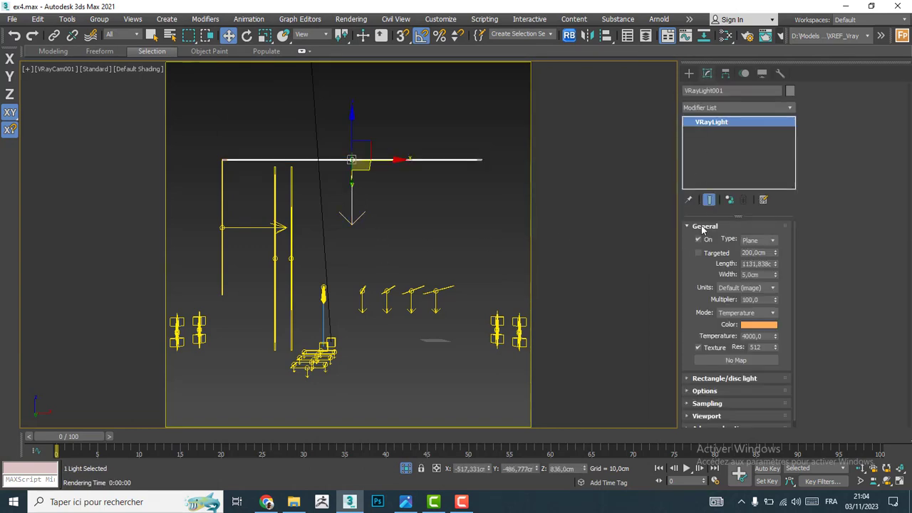
pyautogui.click(698, 240)
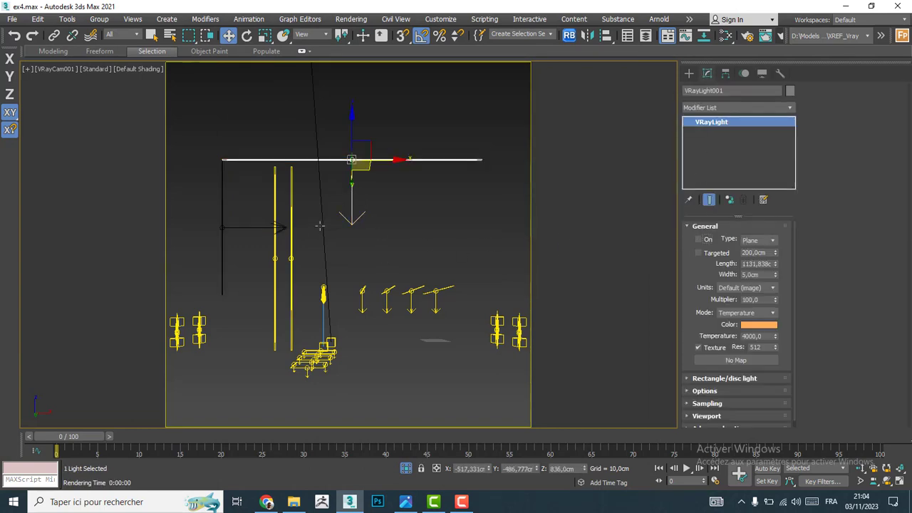
# Turn off the vertical strip lights on the facade and the row of plane lights over the garage
pyautogui.click(291, 227)
pyautogui.click(697, 241)
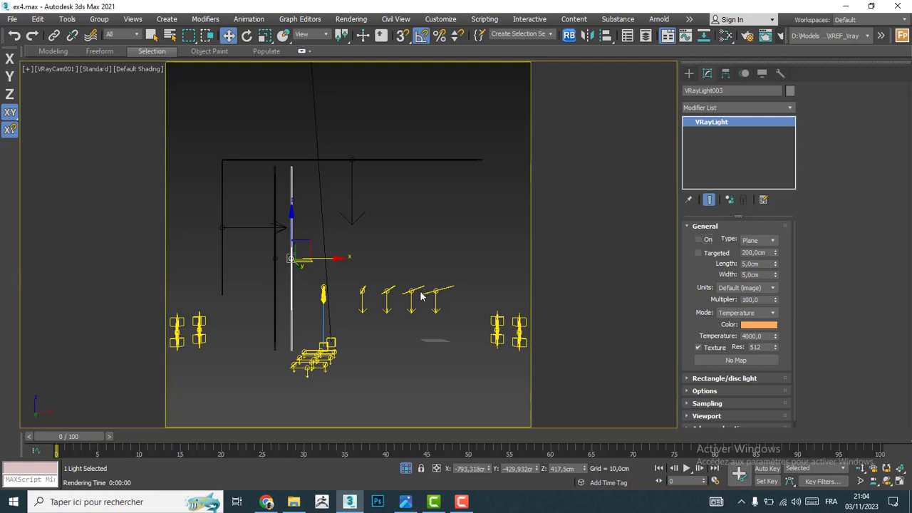
pyautogui.click(411, 291)
pyautogui.click(698, 240)
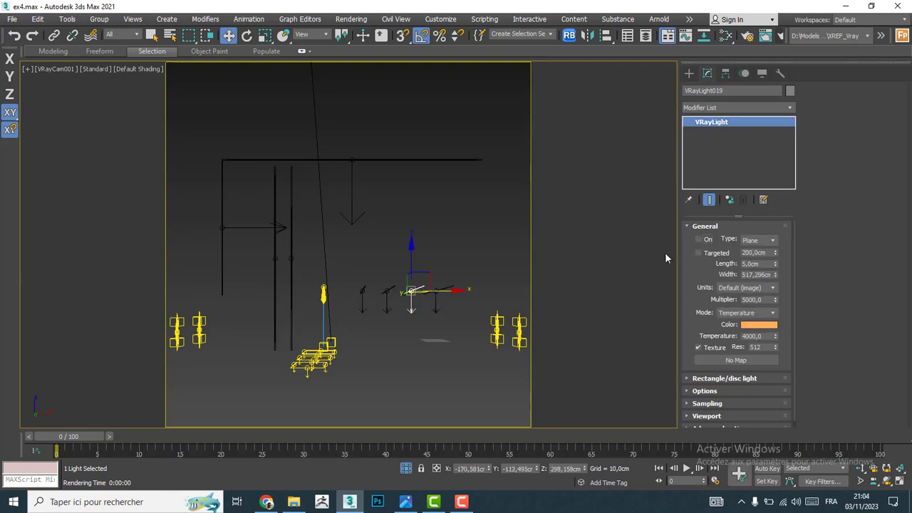
# Disable the VRayIES light above the entrance and turn off the plane lights around the entrance steps
pyautogui.click(496, 321)
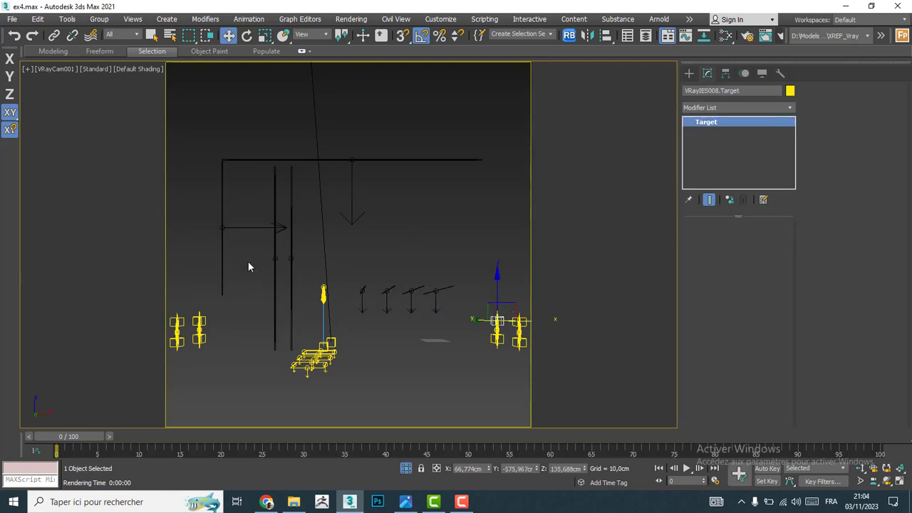
pyautogui.click(323, 295)
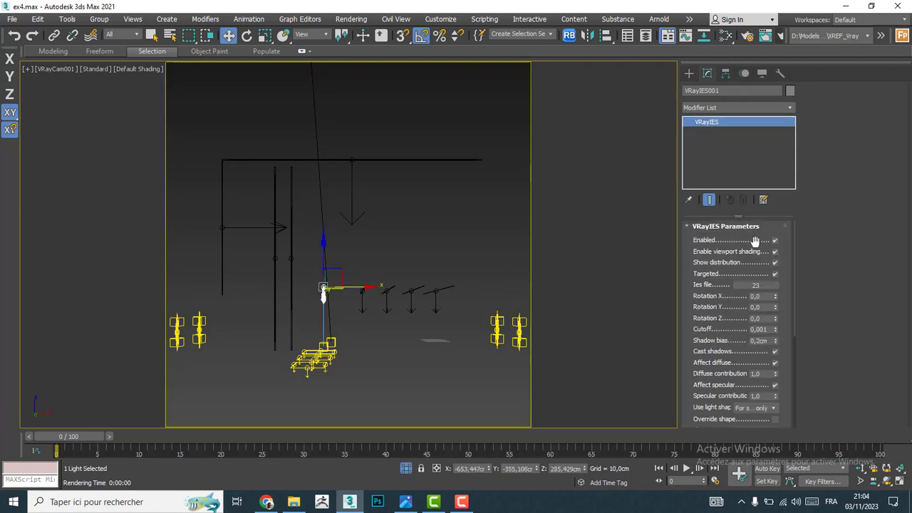
pyautogui.click(774, 241)
pyautogui.click(307, 368)
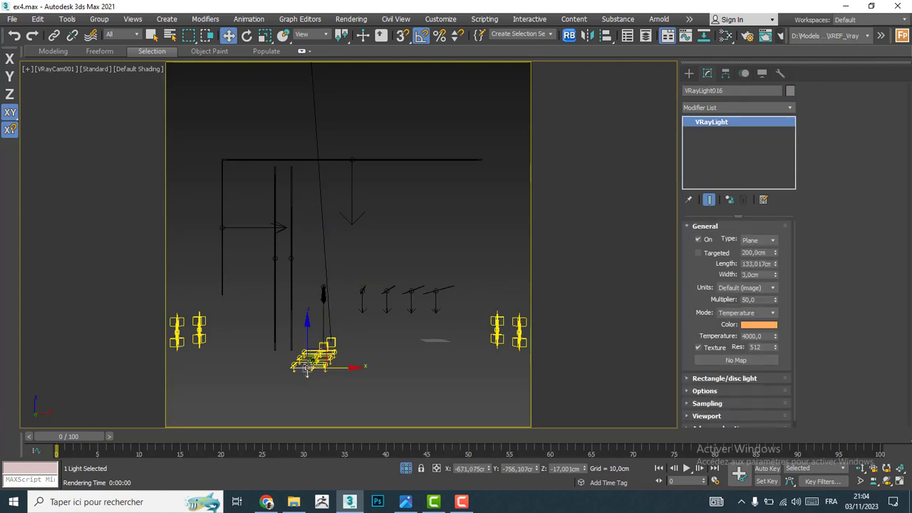
pyautogui.click(342, 367)
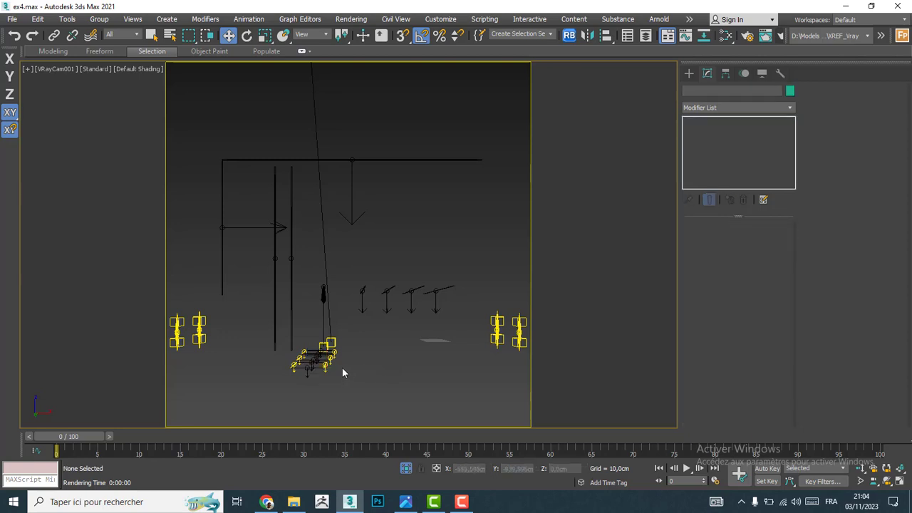
pyautogui.click(325, 360)
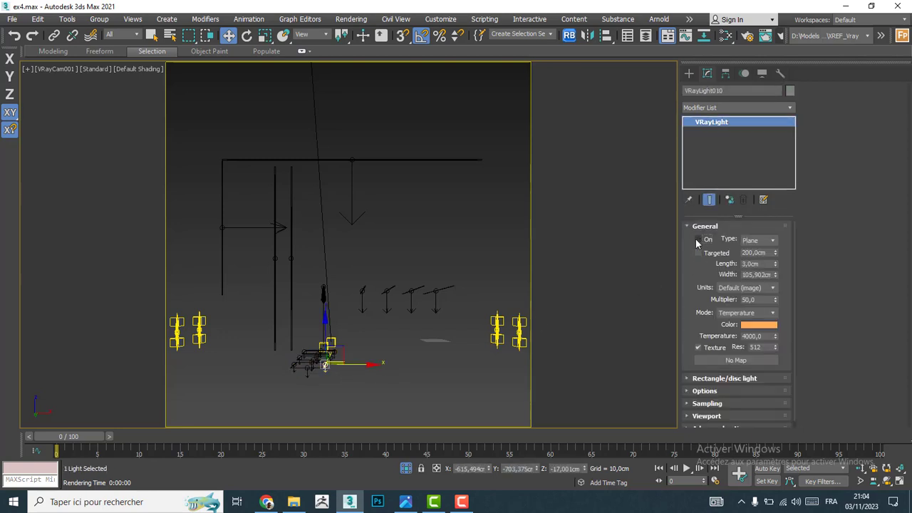
# Disable the VRayIES lights on the two side walls
pyautogui.click(200, 320)
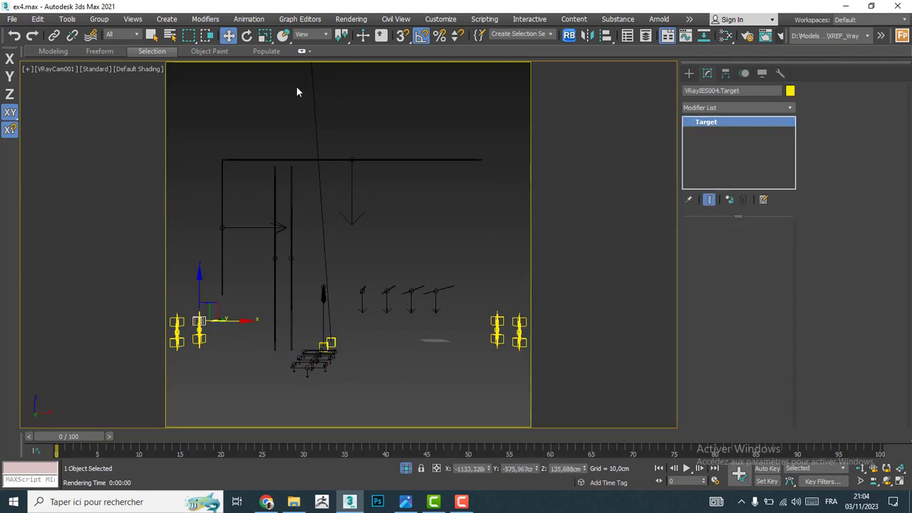
pyautogui.click(197, 365)
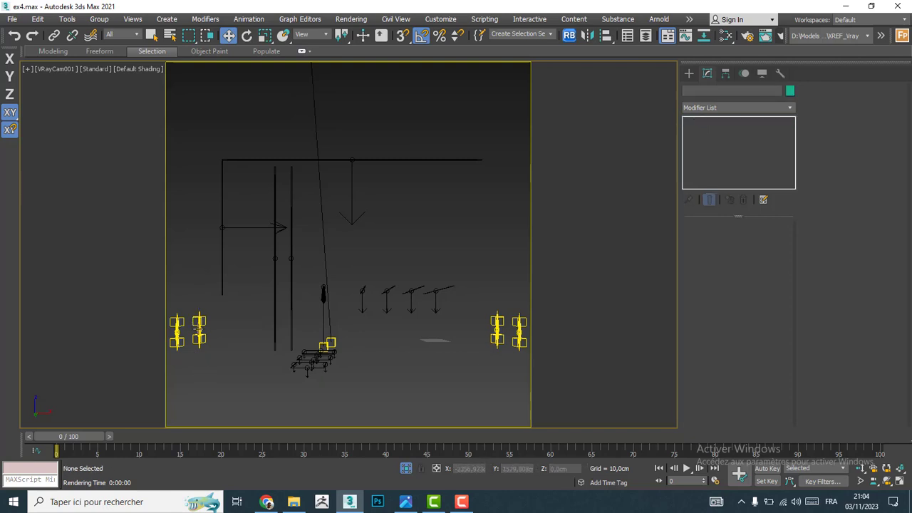
pyautogui.click(198, 327)
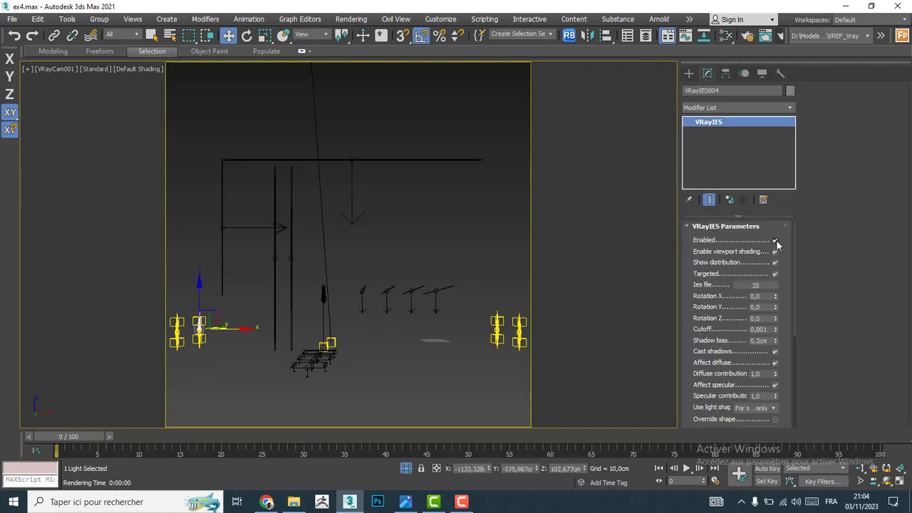
pyautogui.click(359, 418)
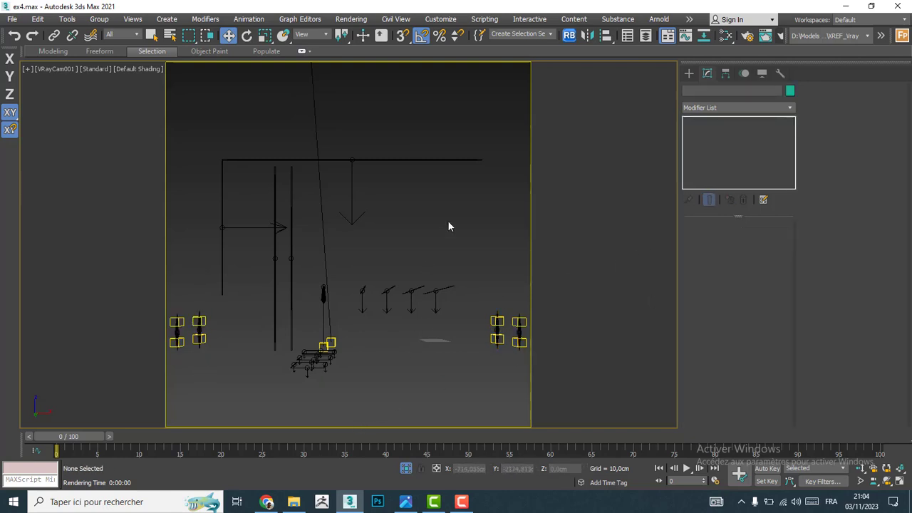
# Review the V-Ray render setup down to the image sampler and expand the color mapping settings
pyautogui.click(350, 20)
pyautogui.click(359, 77)
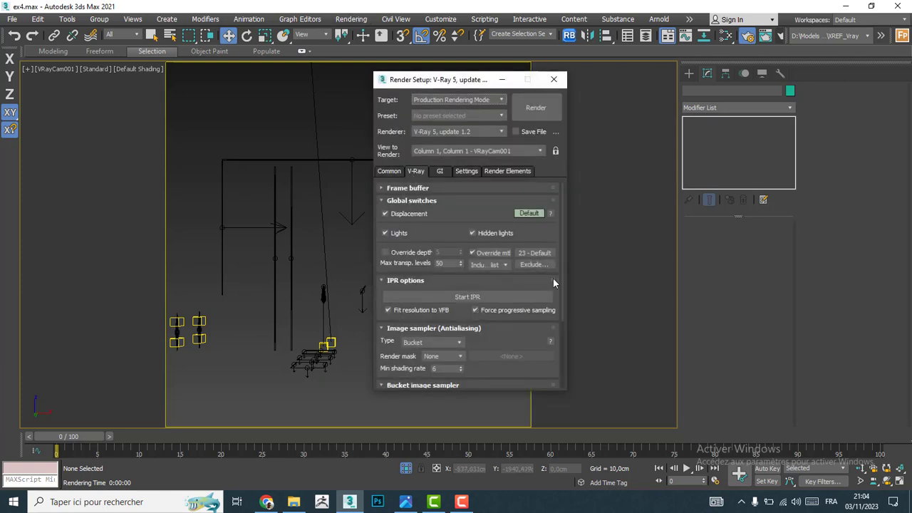
pyautogui.moveTo(561, 230); pyautogui.dragTo(570, 305)
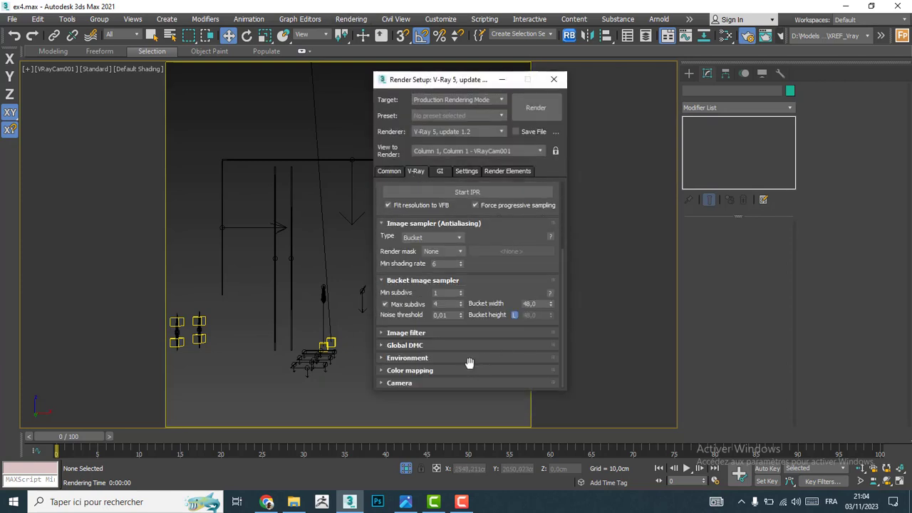
pyautogui.click(469, 369)
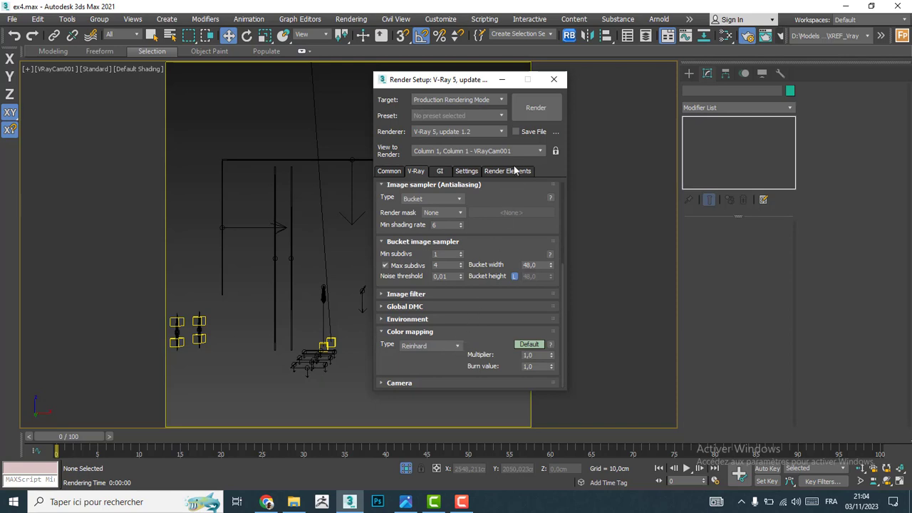
pyautogui.click(553, 79)
# Invert the category visibility so that only lights are hidden, and run a short test render of the camera view
pyautogui.click(762, 72)
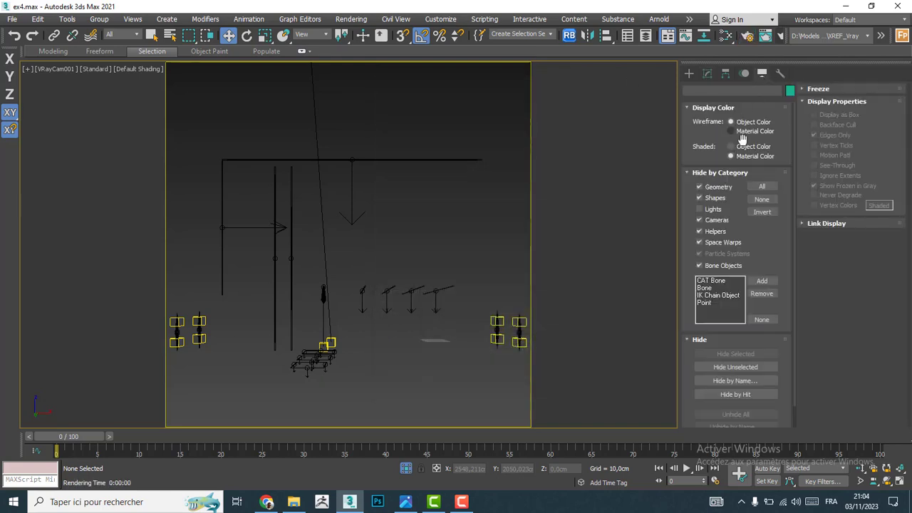
pyautogui.click(763, 211)
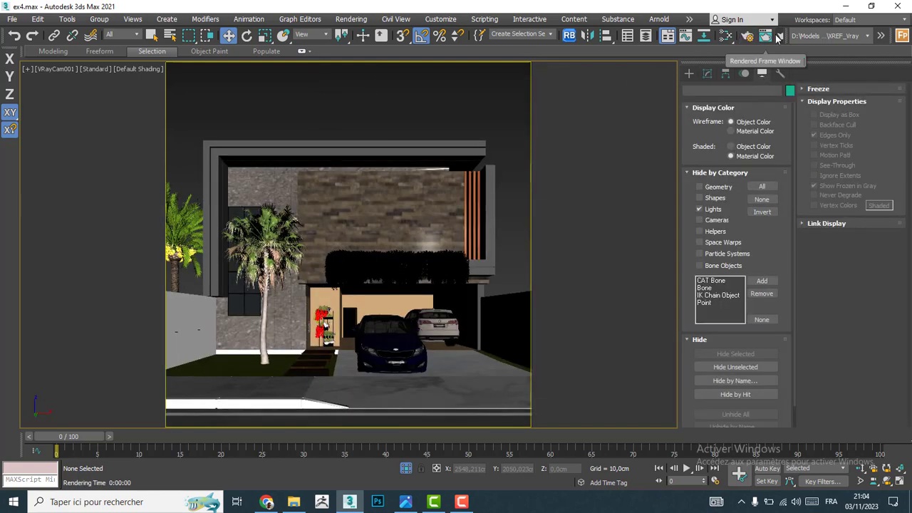
pyautogui.click(780, 37)
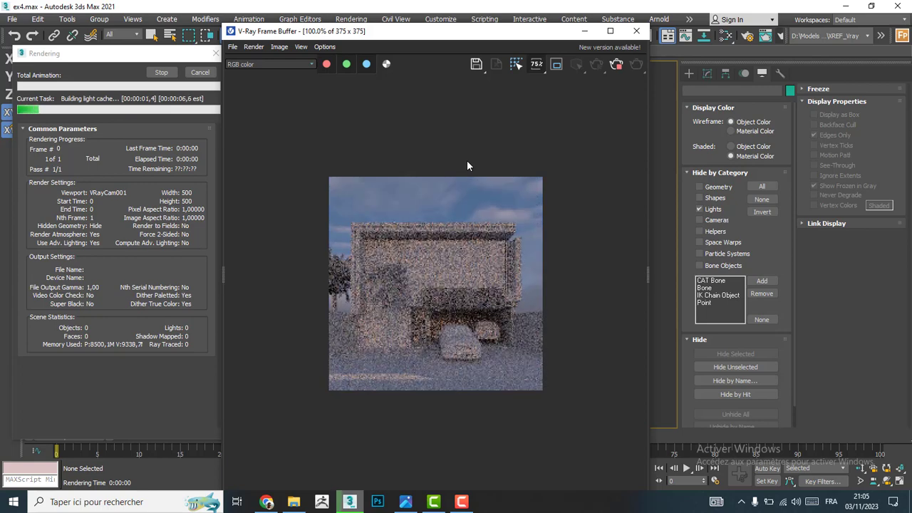
pyautogui.click(616, 65)
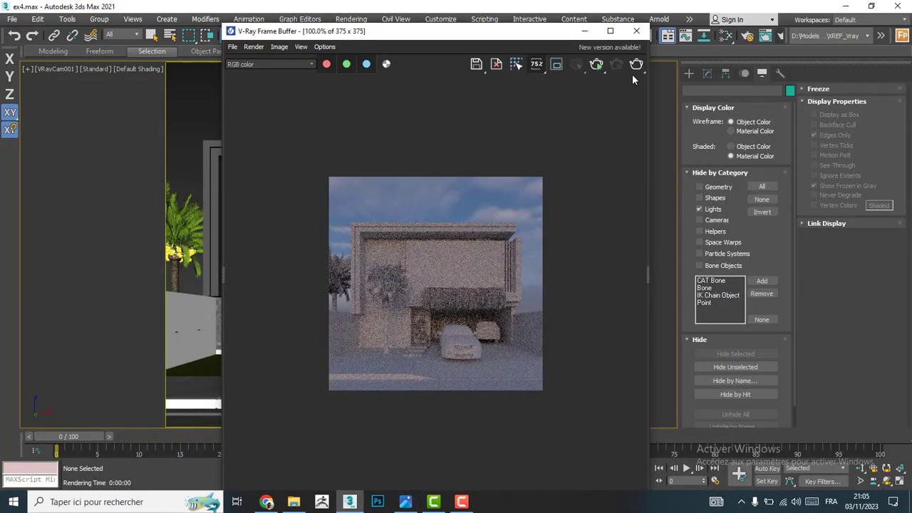
pyautogui.click(637, 31)
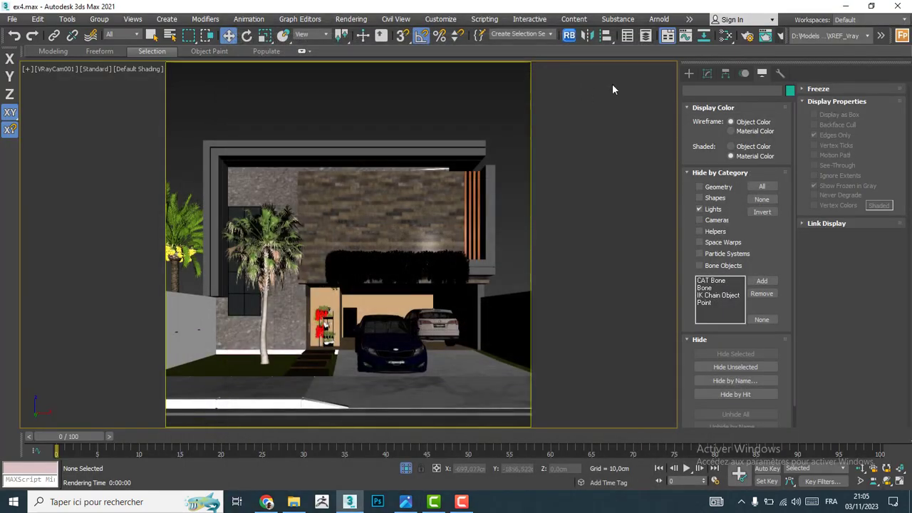
# Set the exposure of the OSL HDRI Environment map to 1.0 in the material editor
pyautogui.click(726, 37)
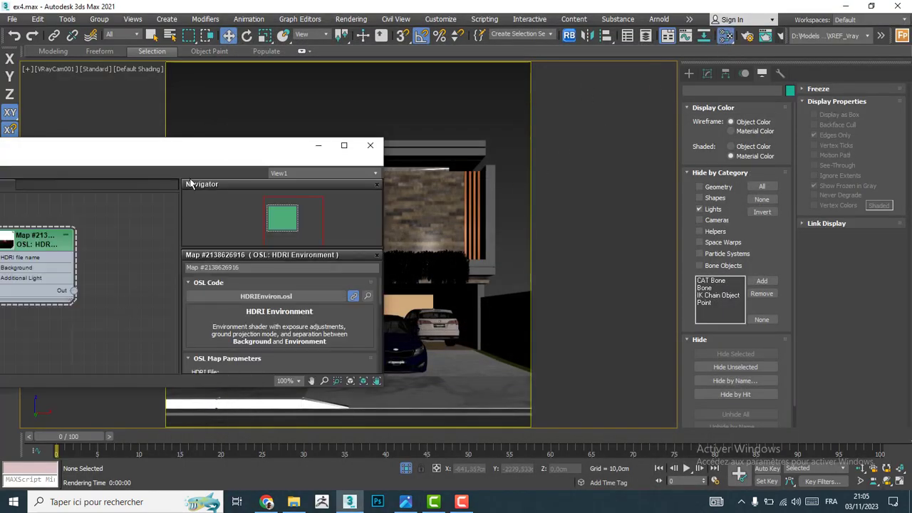
pyautogui.moveTo(217, 151); pyautogui.dragTo(321, 96)
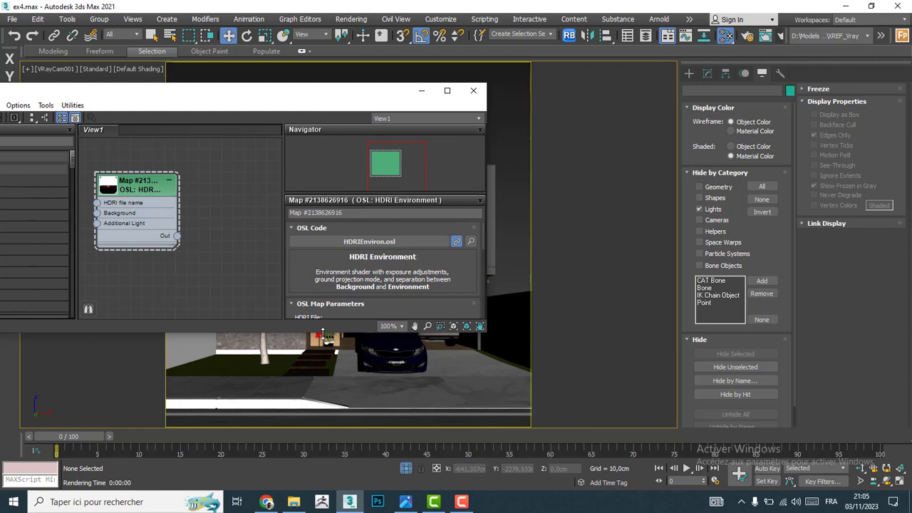
pyautogui.doubleClick(322, 331)
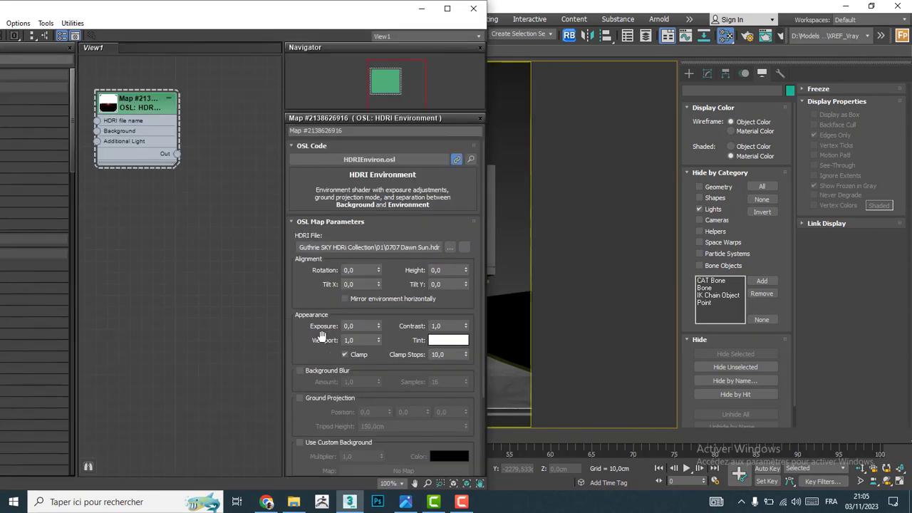
pyautogui.click(359, 326)
pyautogui.write('1')
pyautogui.press('Return')
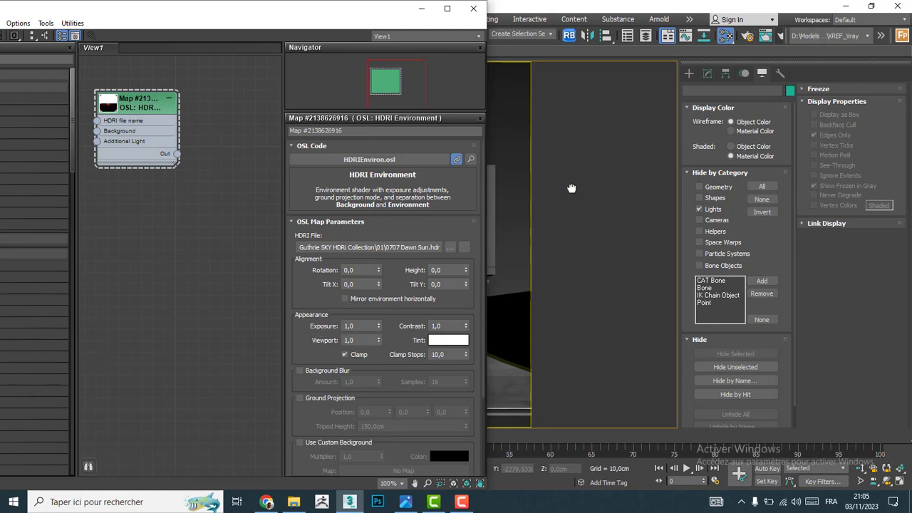
# Test-render the camera view, compare it with the reference photo, and close the frame buffer and material editor
pyautogui.click(780, 35)
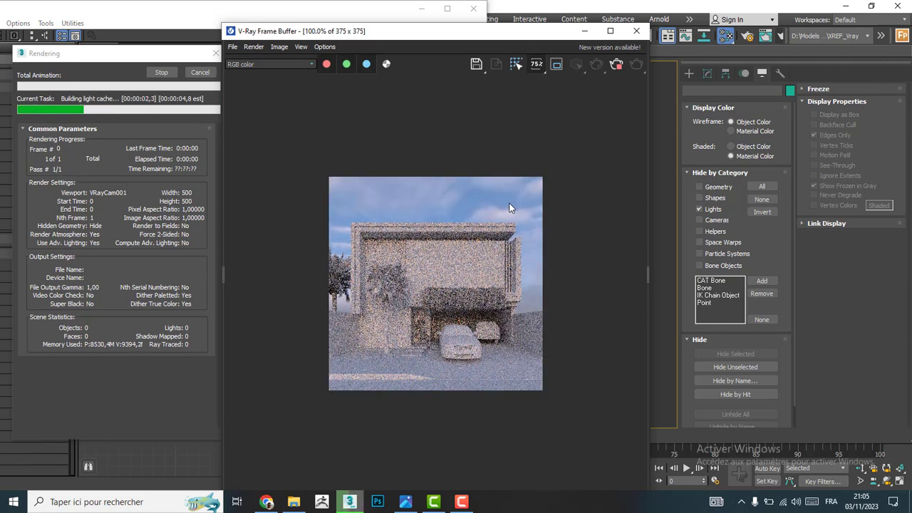
pyautogui.click(408, 500)
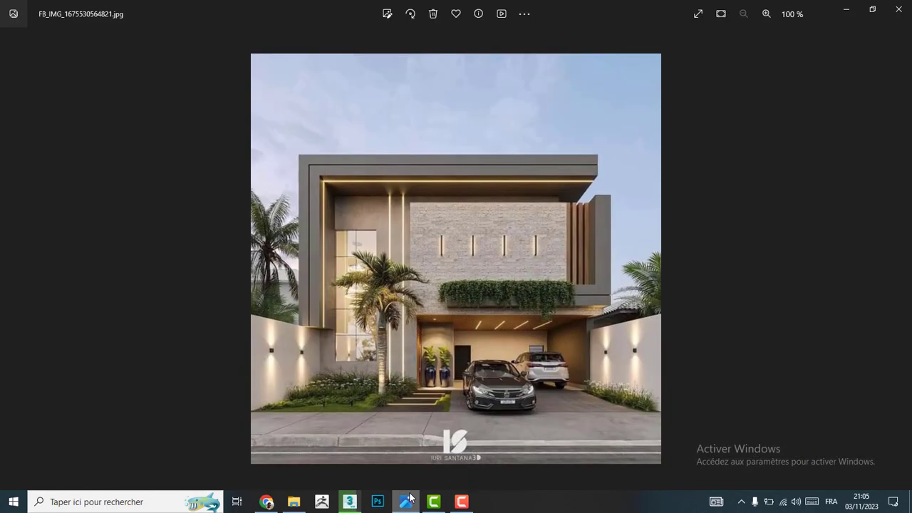
pyautogui.click(407, 501)
pyautogui.click(406, 500)
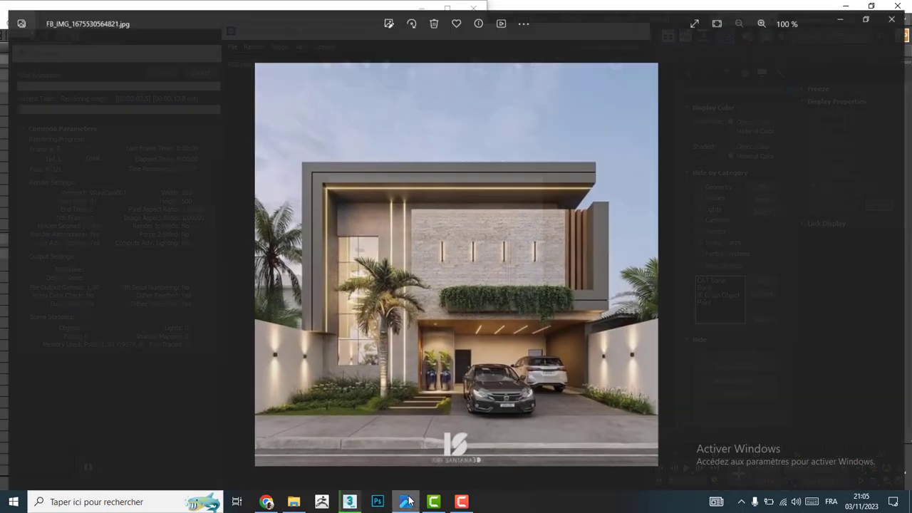
pyautogui.click(409, 501)
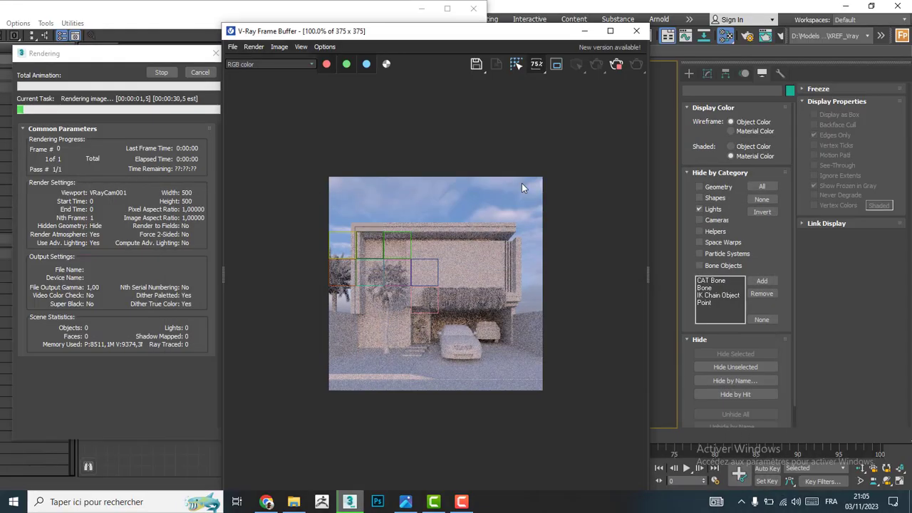
pyautogui.click(617, 65)
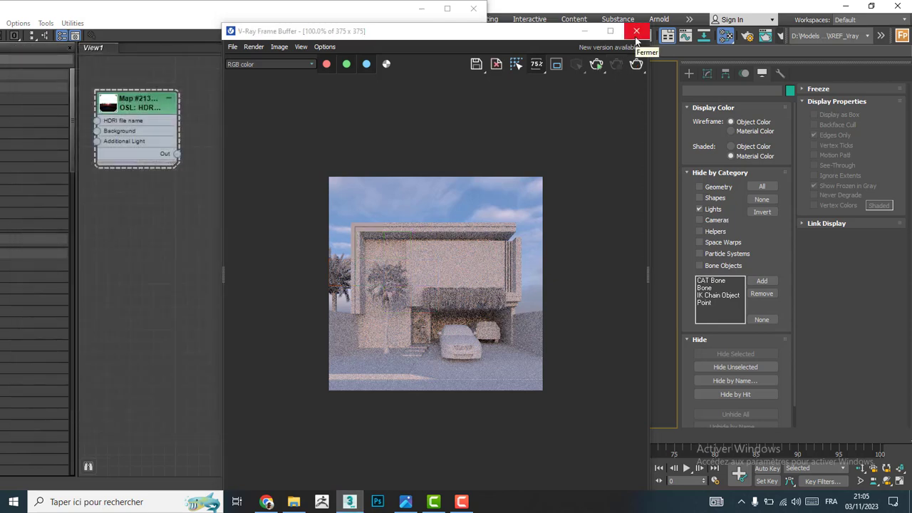
pyautogui.click(636, 33)
pyautogui.click(473, 14)
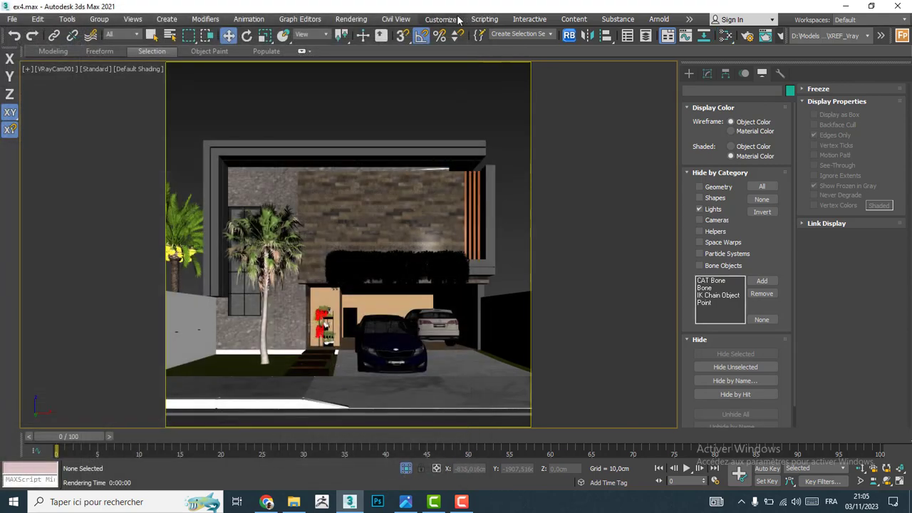
# Turn off the override material in the V-Ray global switches and render the house with its own materials
pyautogui.click(351, 19)
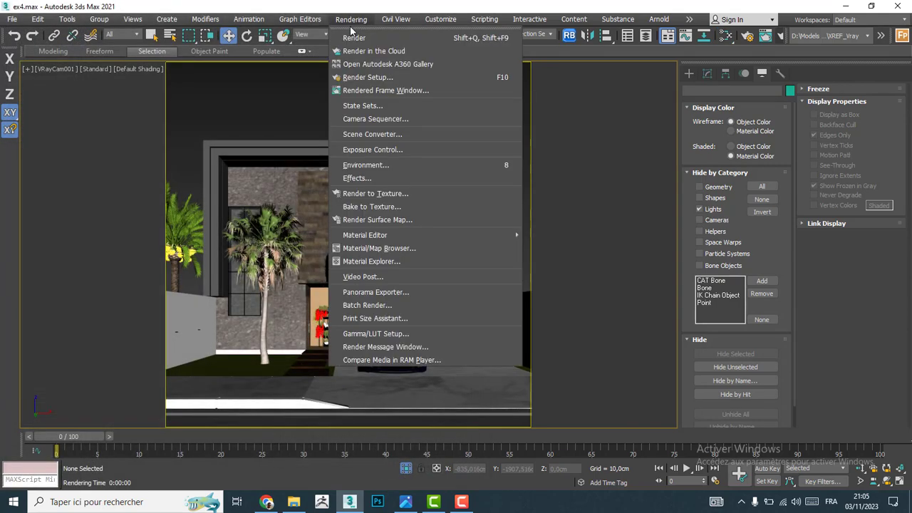
pyautogui.click(376, 78)
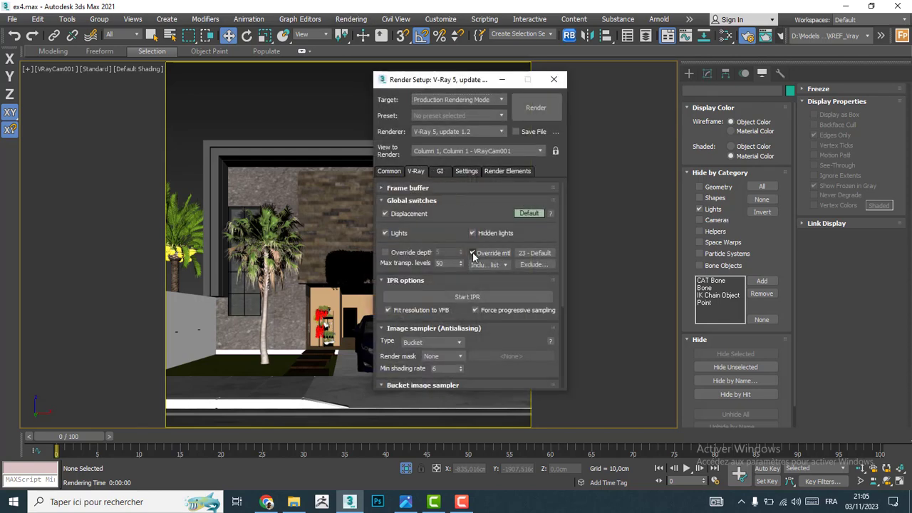
pyautogui.click(470, 253)
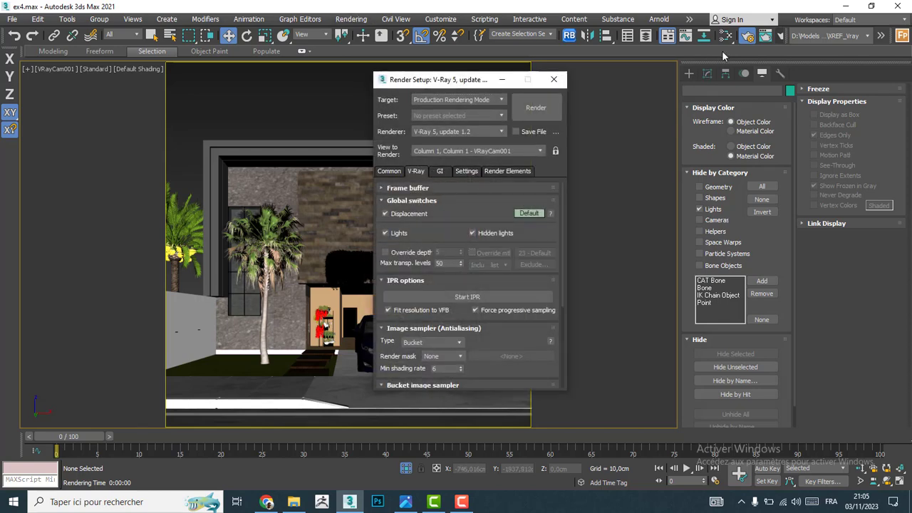
pyautogui.click(780, 35)
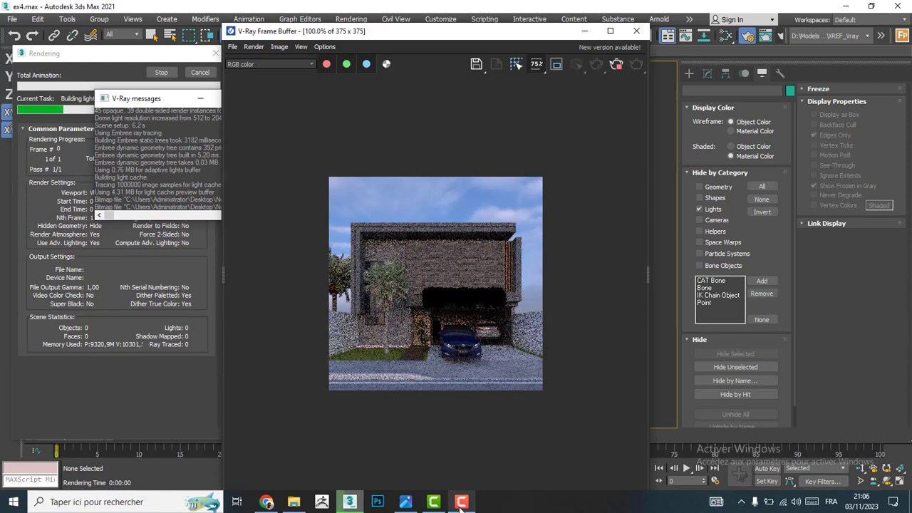
# Check the textured render against the reference photo, enlarge it to 200% in the frame buffer, and close it
pyautogui.click(407, 504)
pyautogui.click(407, 503)
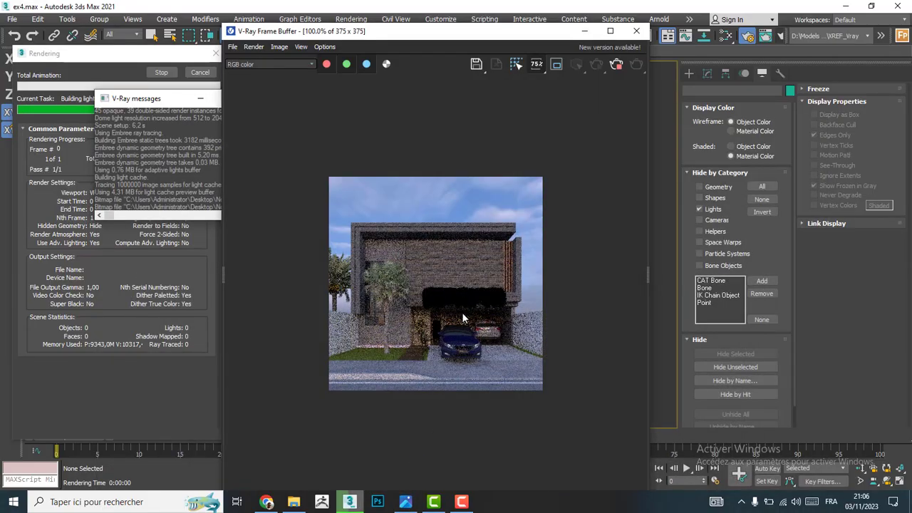
pyautogui.scroll(3, 455, 288)
pyautogui.scroll(-1, 428, 276)
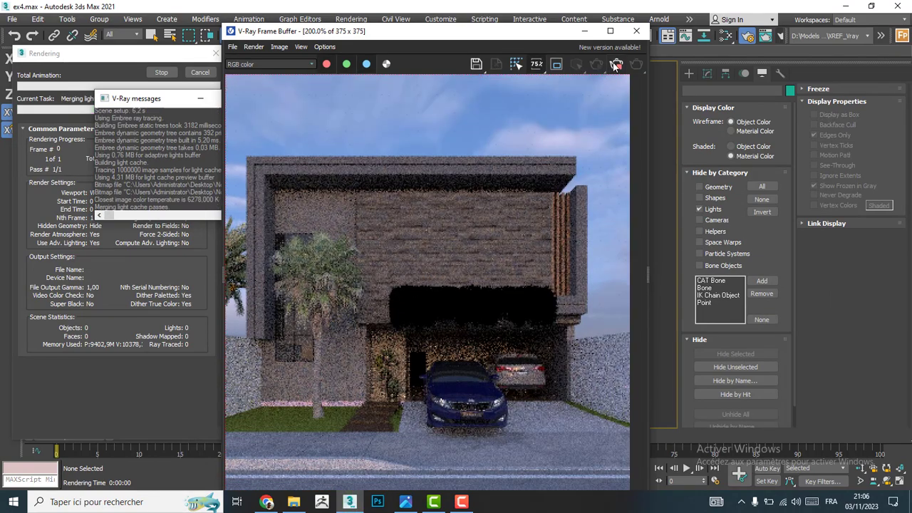
pyautogui.click(636, 31)
# Re-enable the override material, test-render the house against the reference photo, and close the frame buffer and V-Ray messages
pyautogui.click(472, 253)
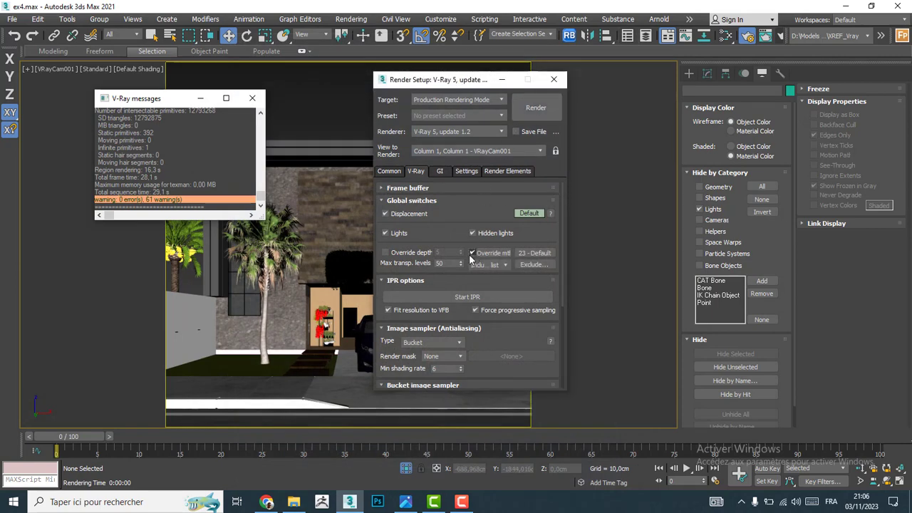
pyautogui.click(768, 36)
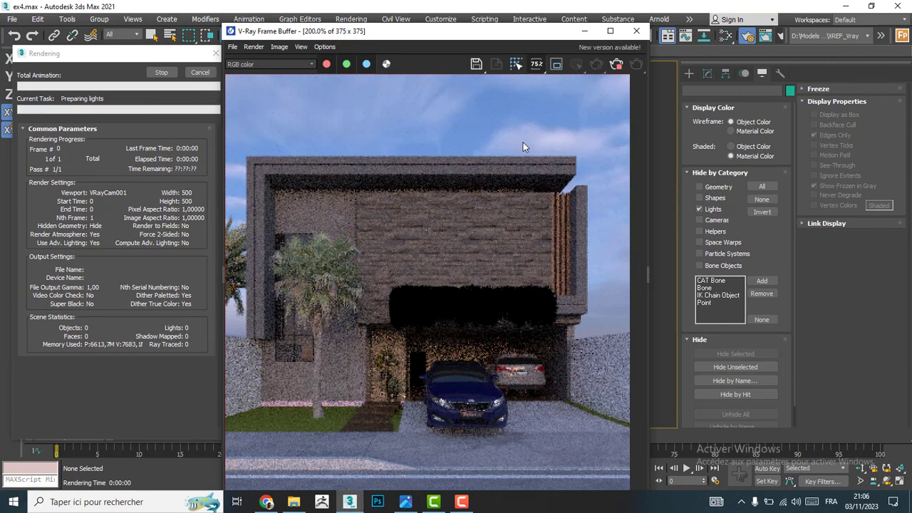
pyautogui.click(405, 502)
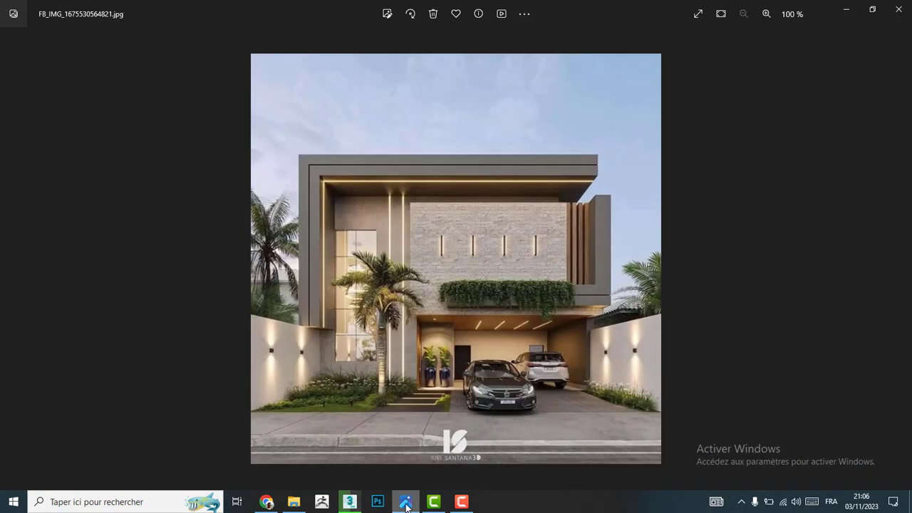
pyautogui.click(349, 502)
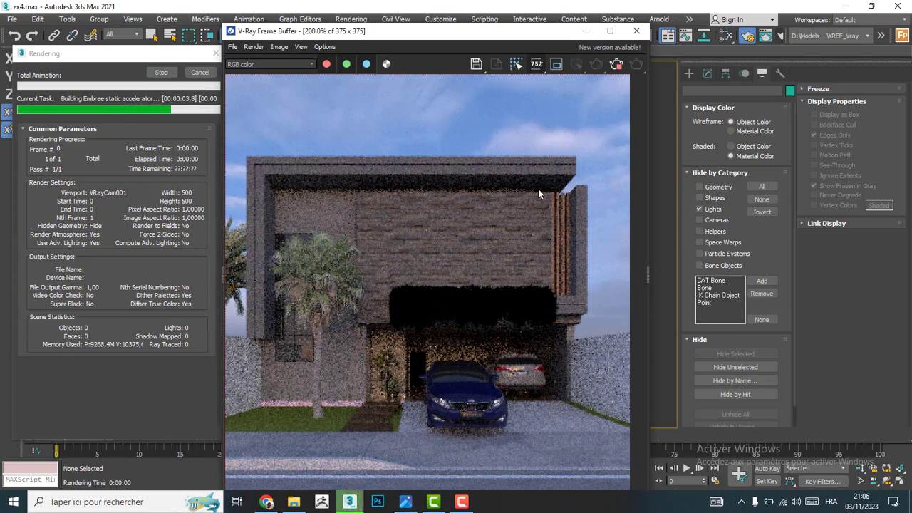
pyautogui.doubleClick(458, 215)
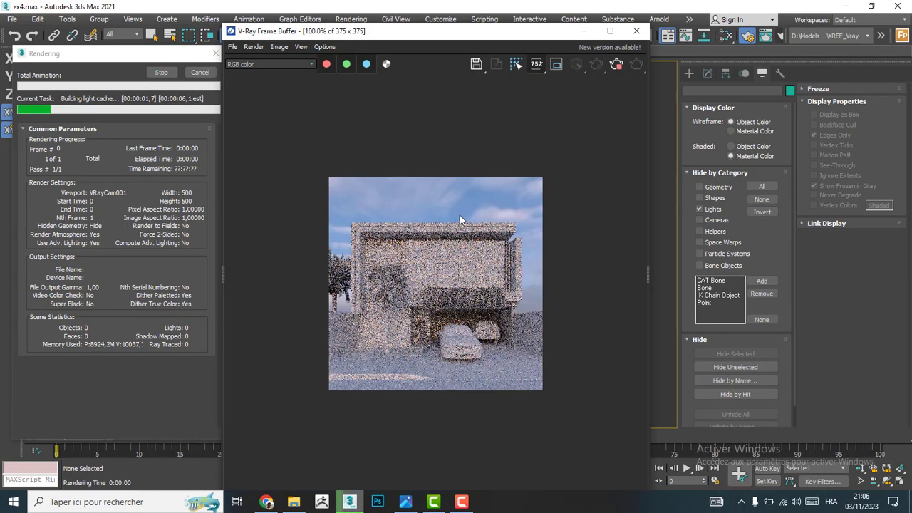
pyautogui.click(636, 31)
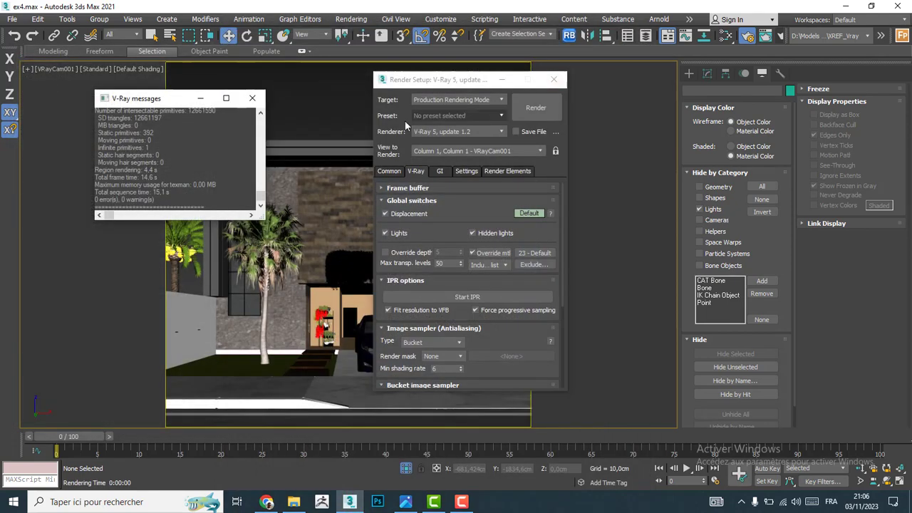
pyautogui.click(253, 99)
# Switch to the top view showing the whole scene, unhide the lights category, and close the render setup
pyautogui.press('t')
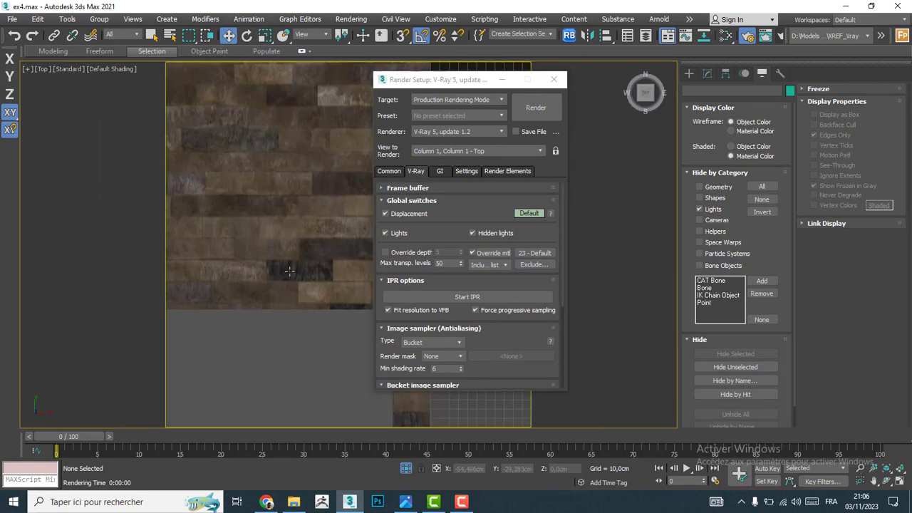
pyautogui.scroll(-5, 284, 272)
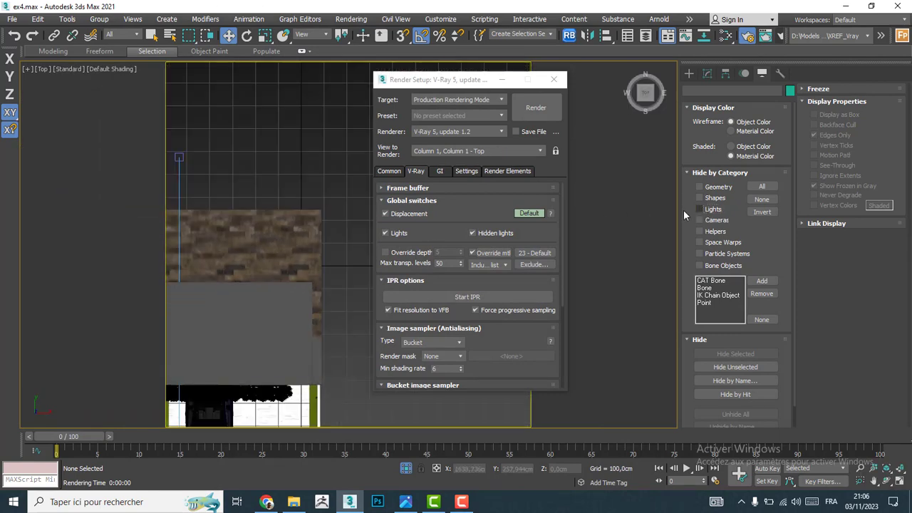
pyautogui.scroll(-8, 307, 210)
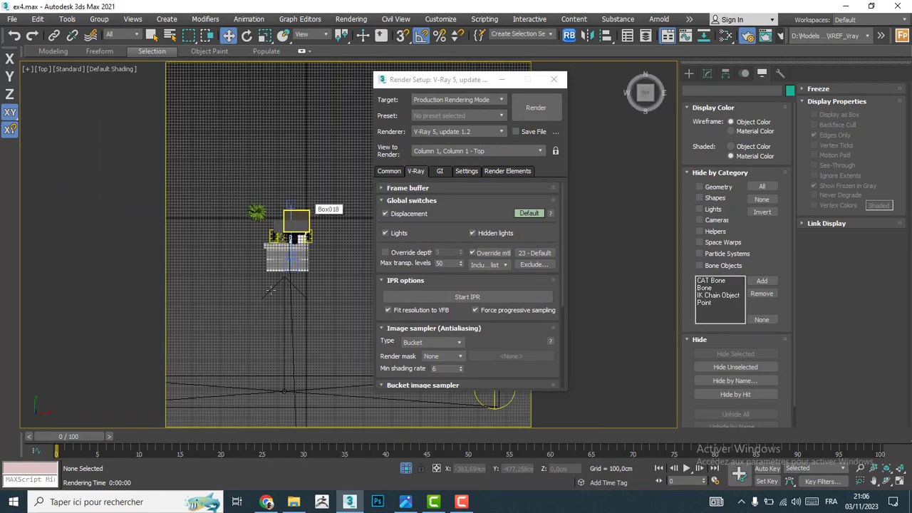
pyautogui.scroll(-2, 582, 119)
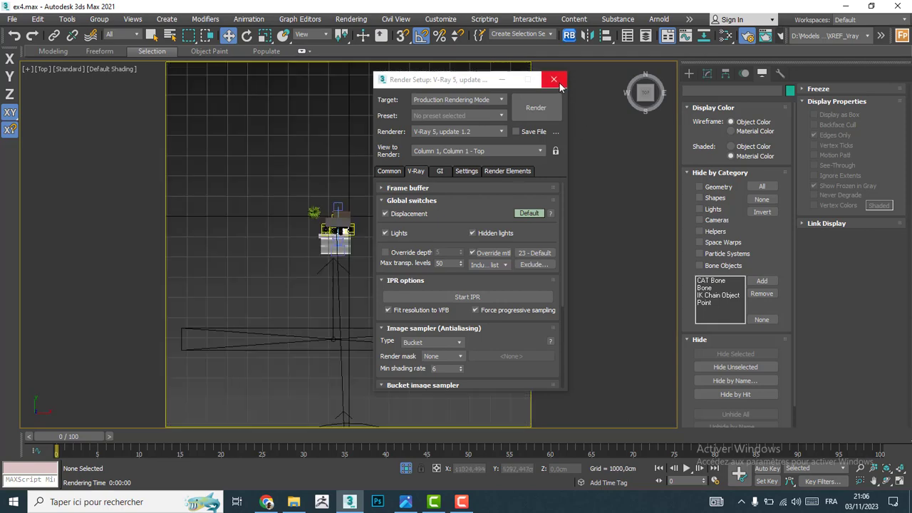
pyautogui.click(554, 79)
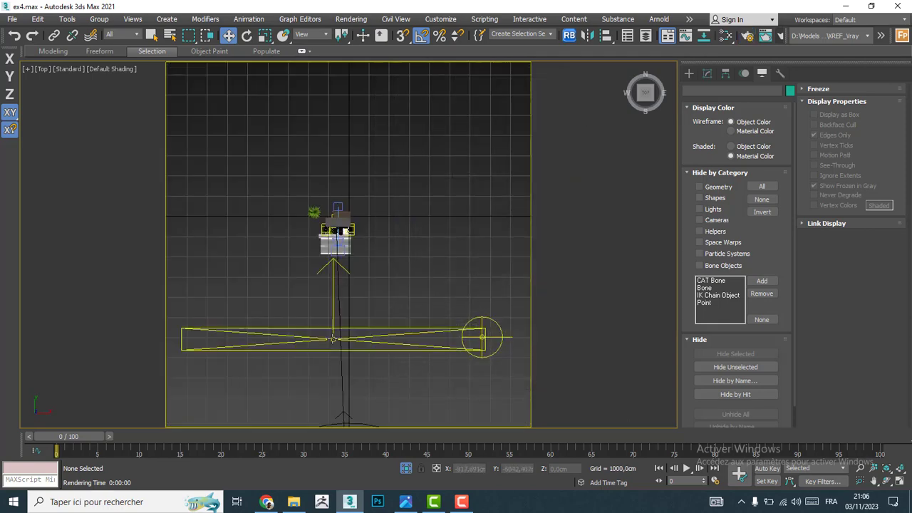
# Delete the long rectangular V-Ray light in front of the house in the top view
pyautogui.click(329, 337)
pyautogui.press('Delete')
pyautogui.scroll(-2, 352, 416)
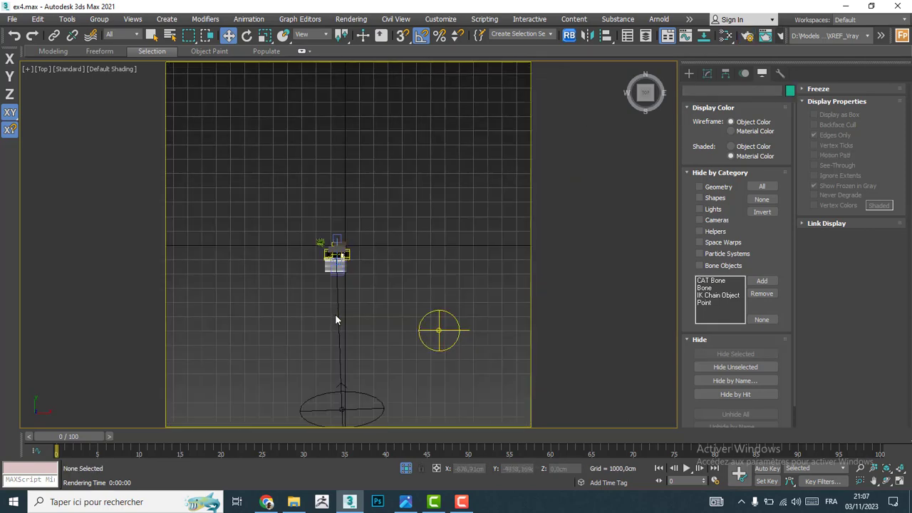
# Set both the intensity multiplier and the size multiplier of VRaySun001 to 1.0
pyautogui.click(344, 403)
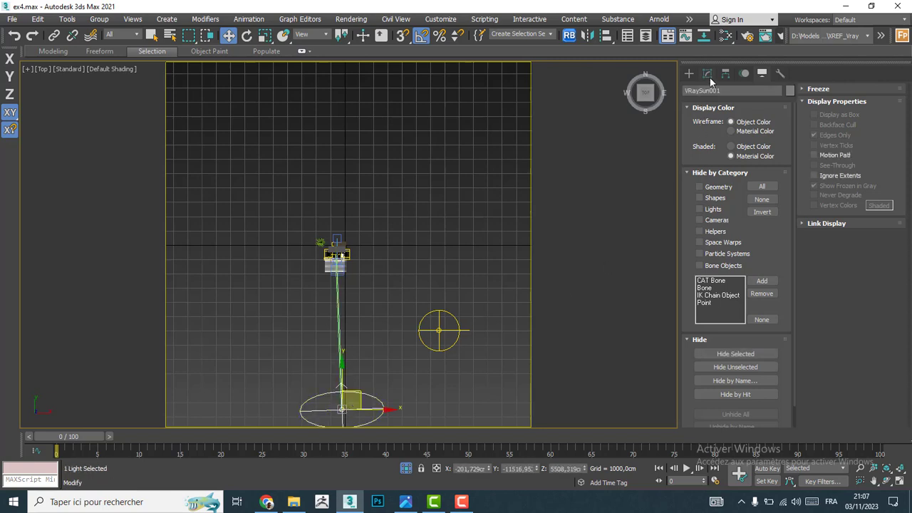
pyautogui.click(708, 74)
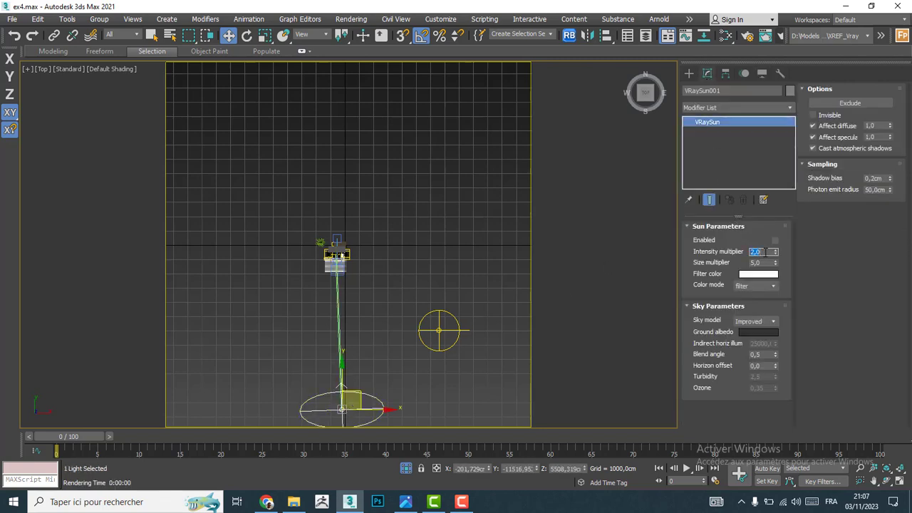
pyautogui.click(763, 263)
pyautogui.write('1')
pyautogui.press('Return')
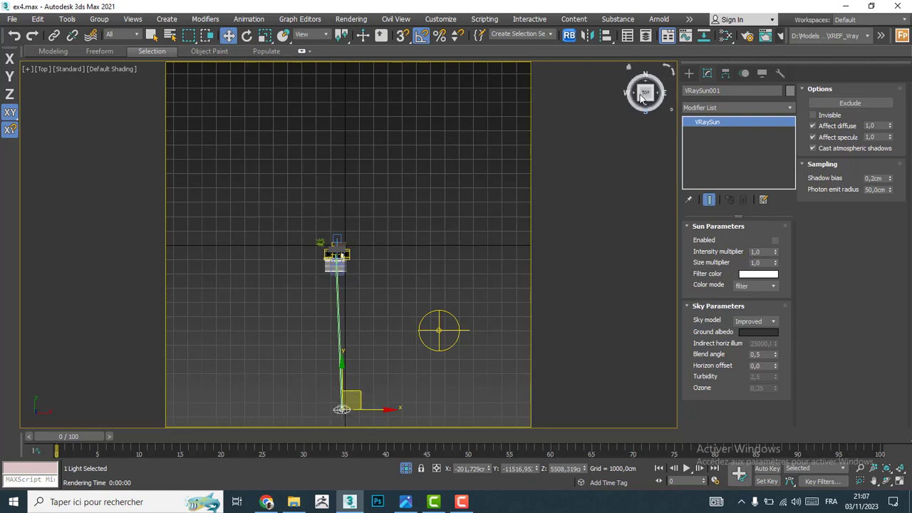
# Check the sun's height in the left view, deselect it, and return to the top view
pyautogui.click(636, 99)
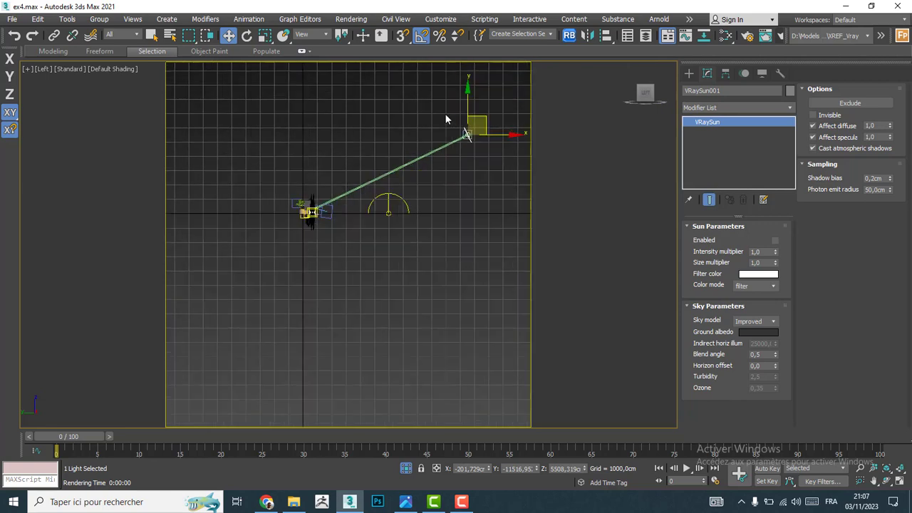
pyautogui.click(400, 276)
pyautogui.press('y')
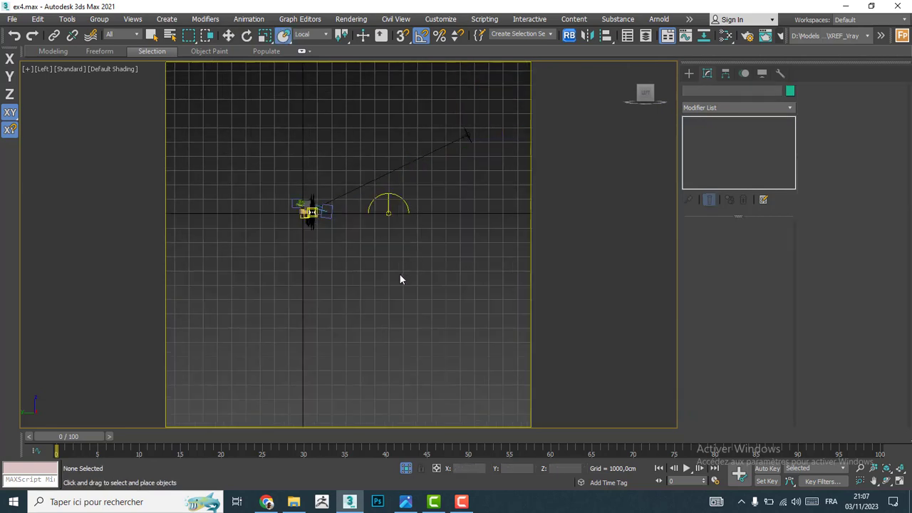
pyautogui.press('t')
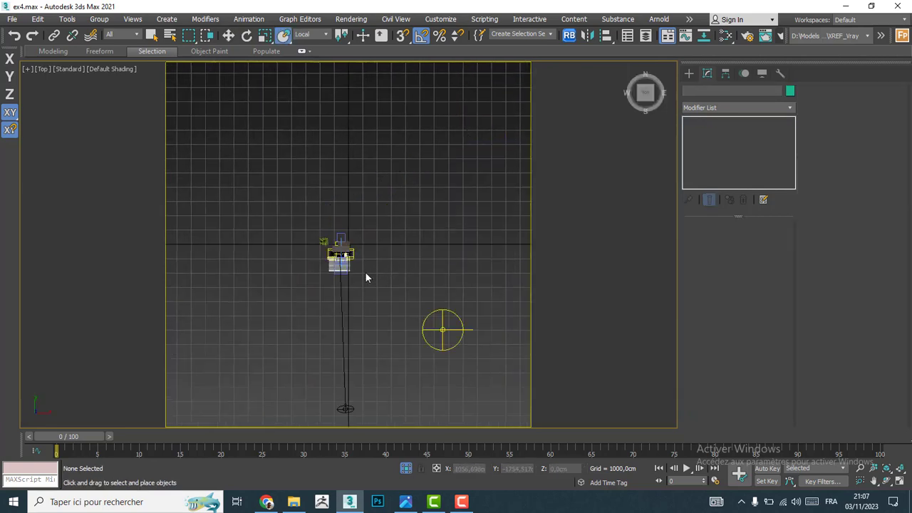
# Place a second V-Ray physical camera in the top view, northwest of the house and aimed at it, and hide all unselected objects
pyautogui.click(689, 73)
pyautogui.click(725, 89)
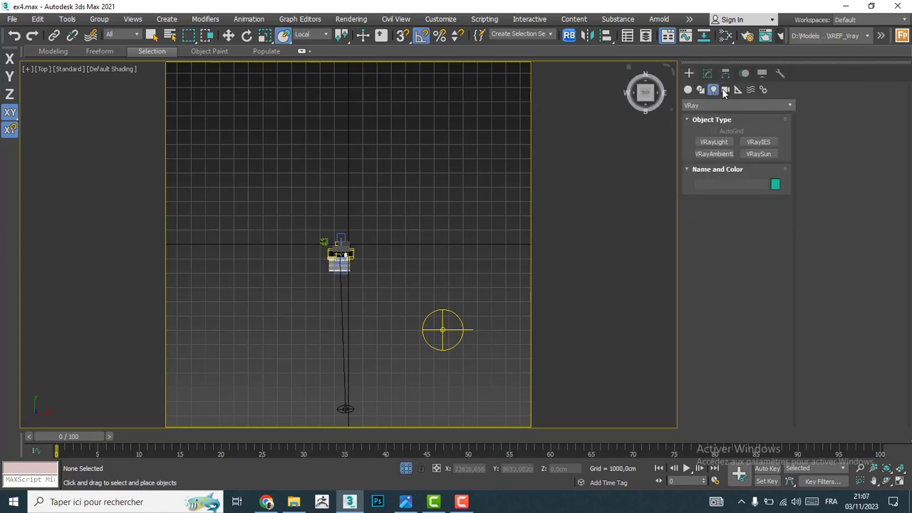
pyautogui.click(709, 105)
pyautogui.click(701, 131)
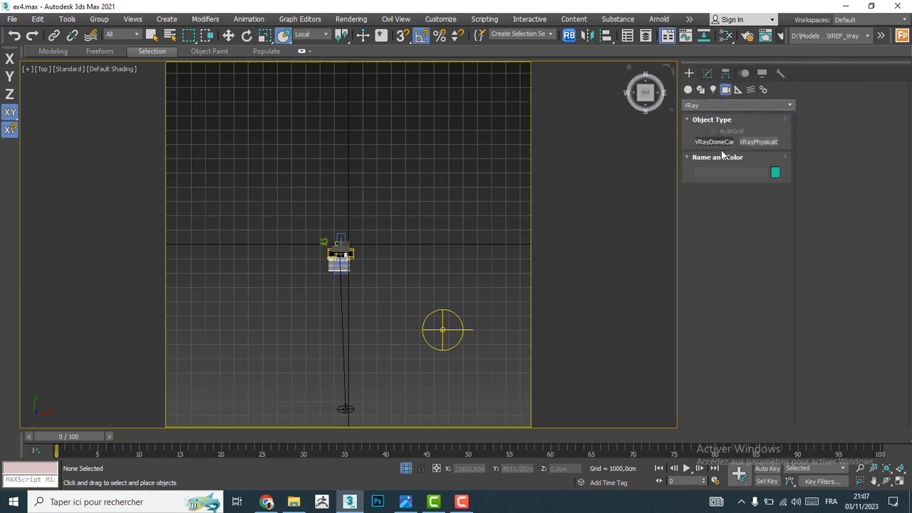
pyautogui.click(758, 141)
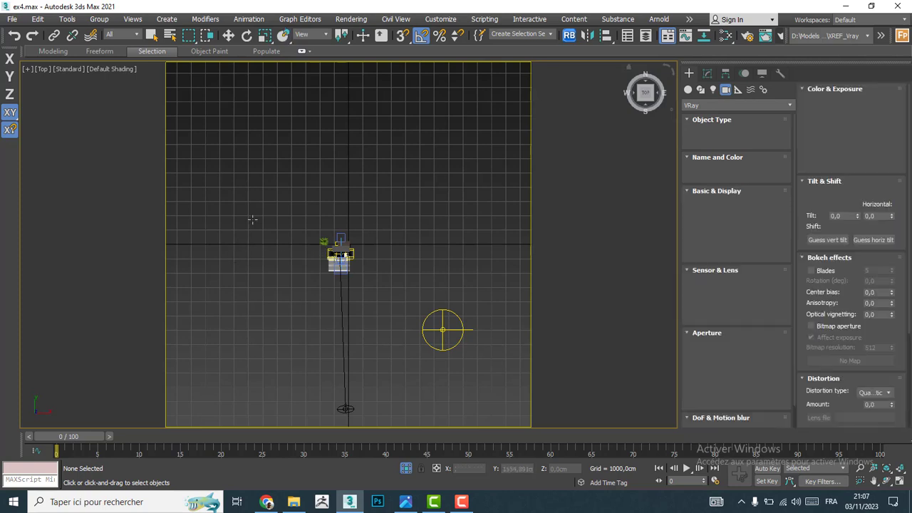
pyautogui.moveTo(263, 188); pyautogui.dragTo(342, 248)
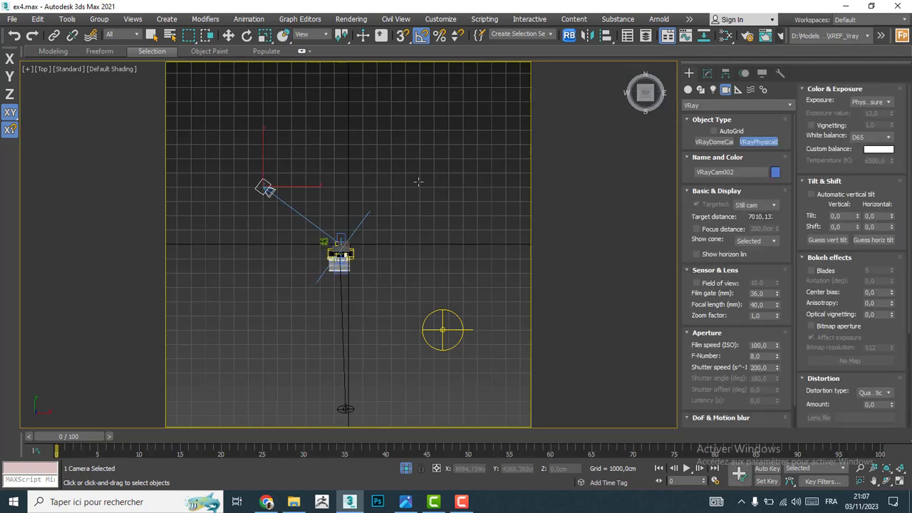
pyautogui.rightClick(473, 177)
pyautogui.rightClick(474, 174)
pyautogui.click(520, 123)
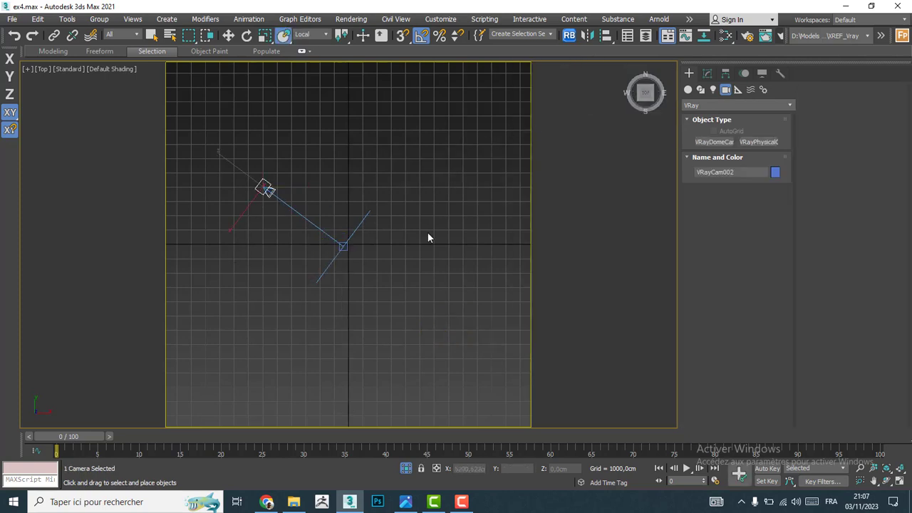
# Move the new camera's target to the world origin by setting its X and Y to 0
pyautogui.click(344, 249)
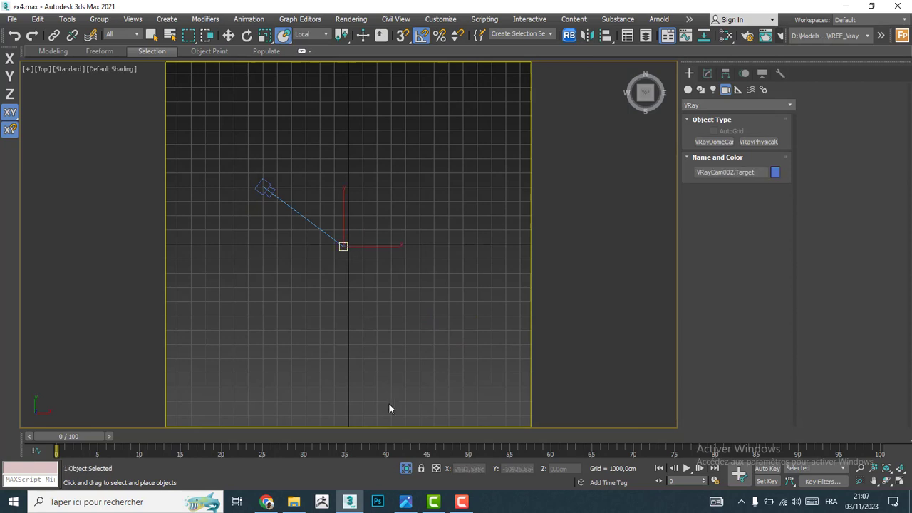
pyautogui.click(228, 35)
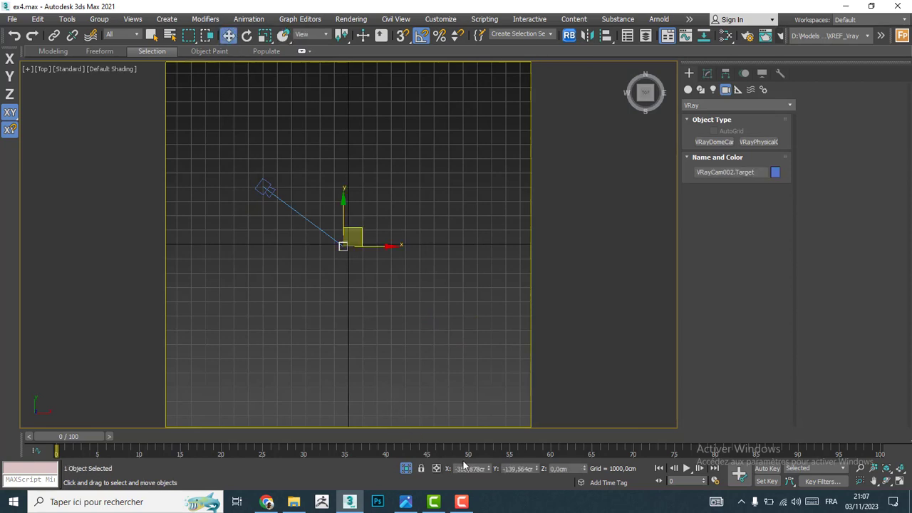
pyautogui.rightClick(488, 468)
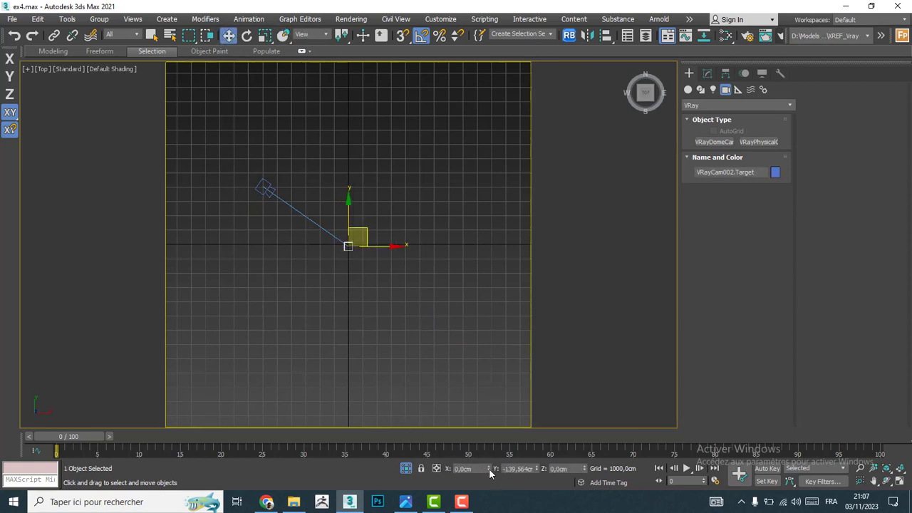
pyautogui.rightClick(538, 468)
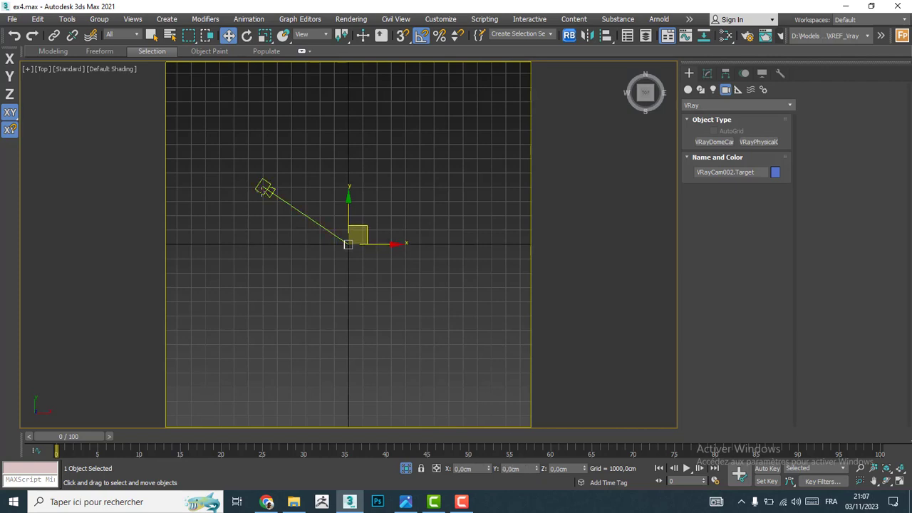
# Look through VRayCam002 and show the environment map as its viewport background
pyautogui.click(264, 189)
pyautogui.press('c')
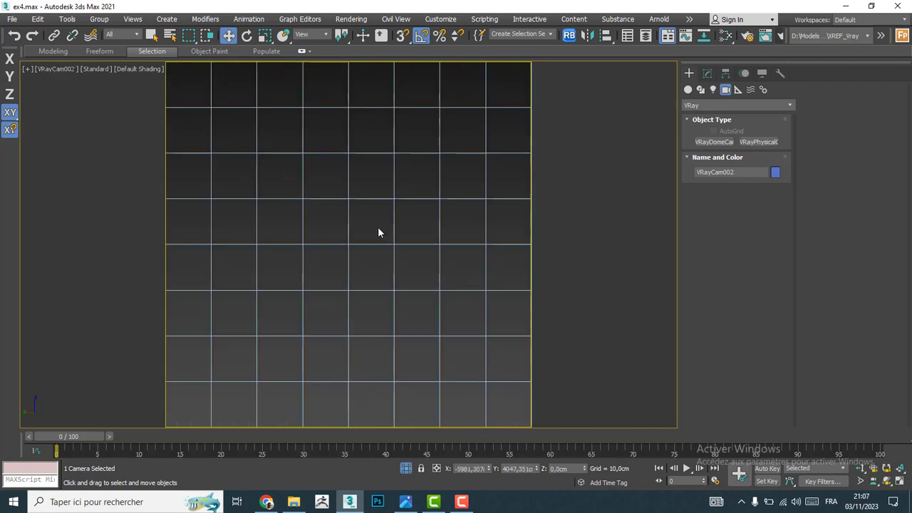
pyautogui.click(138, 68)
pyautogui.moveTo(242, 230)
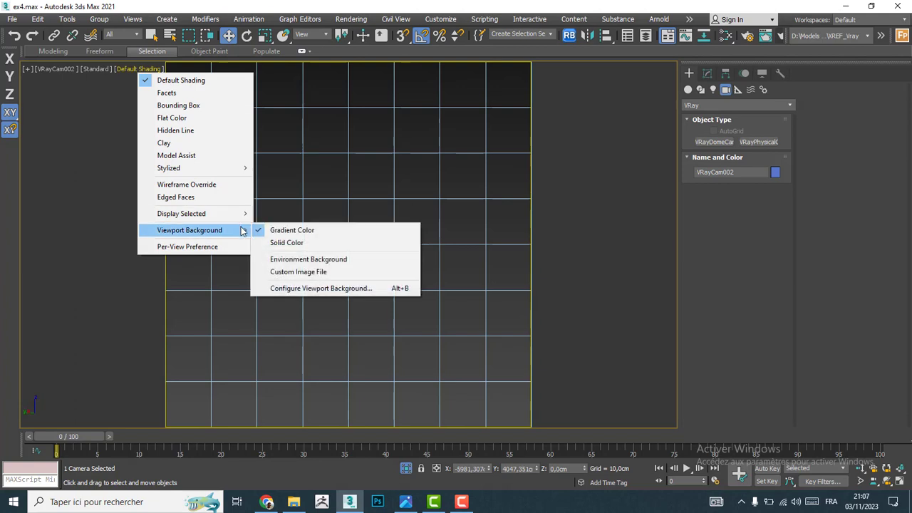
pyautogui.click(282, 259)
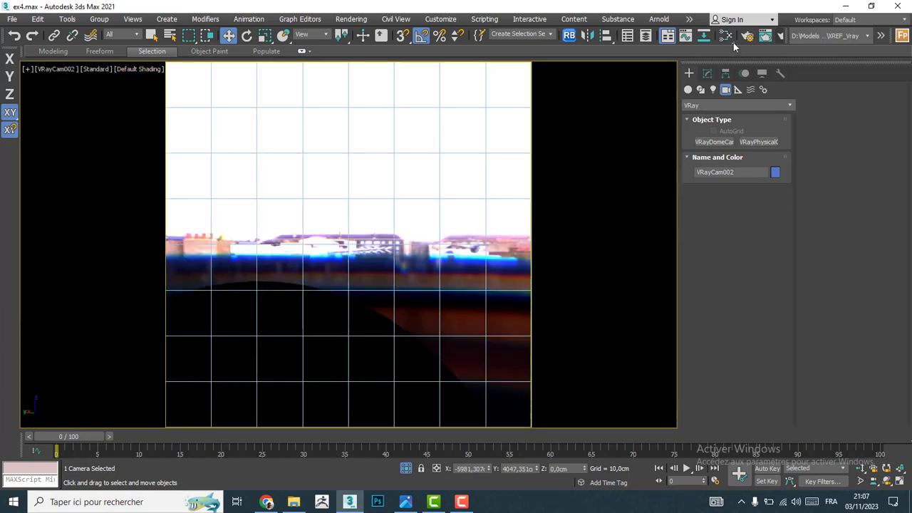
# Set the exposure of the OSL HDRI Environment map to -4.0 and close the material editor
pyautogui.click(725, 37)
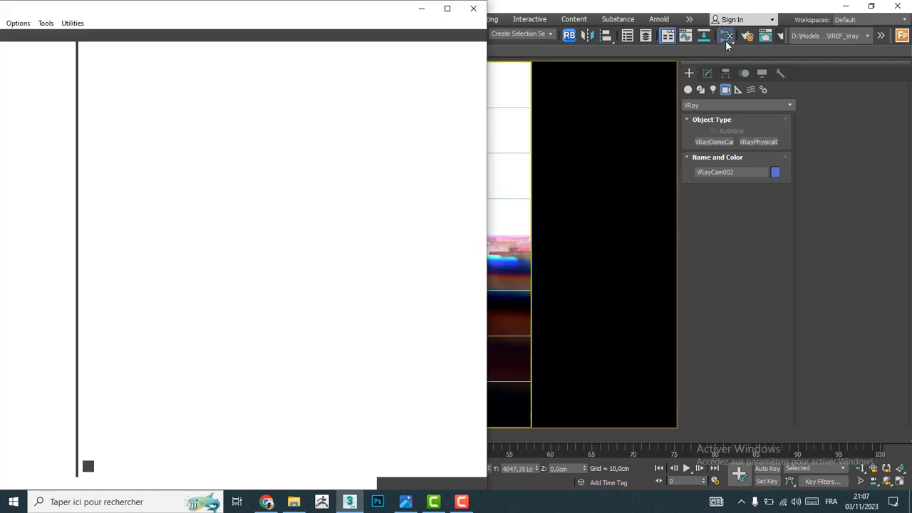
pyautogui.doubleClick(359, 326)
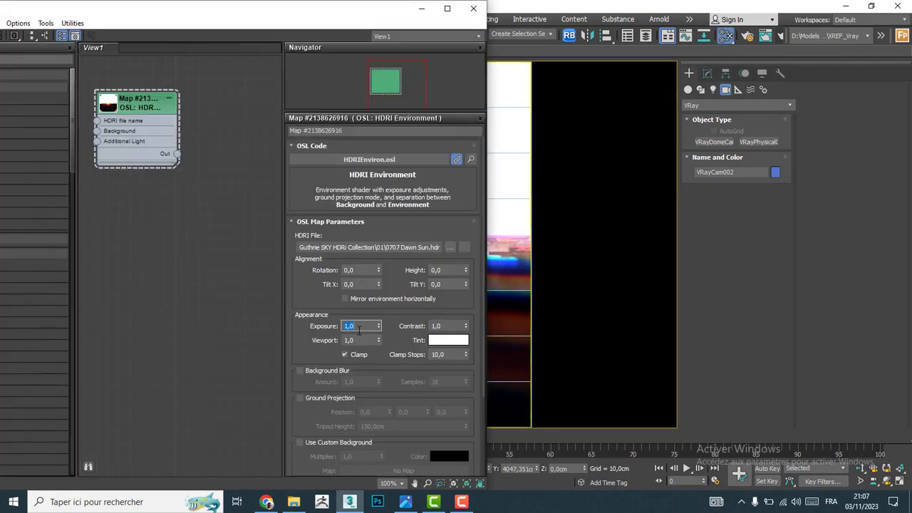
pyautogui.write('0')
pyautogui.press('Return')
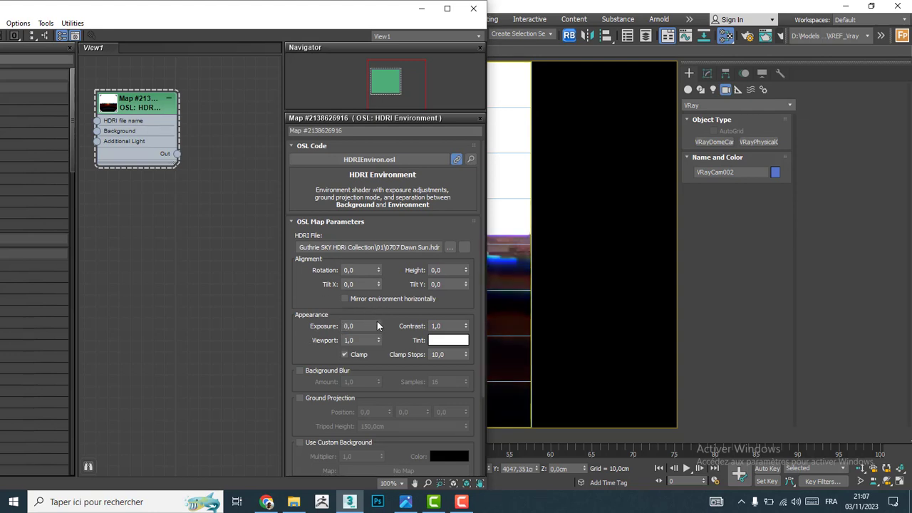
pyautogui.moveTo(378, 327); pyautogui.dragTo(401, 463)
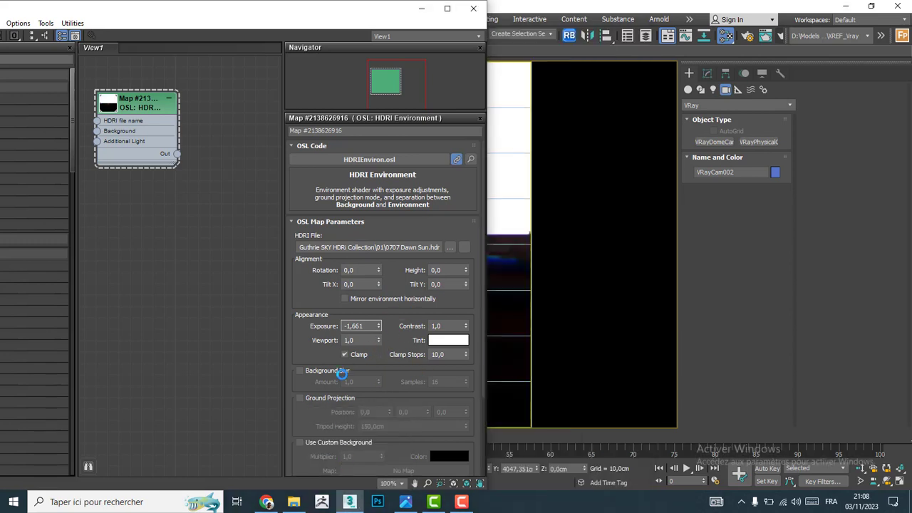
pyautogui.click(351, 327)
pyautogui.press('Return')
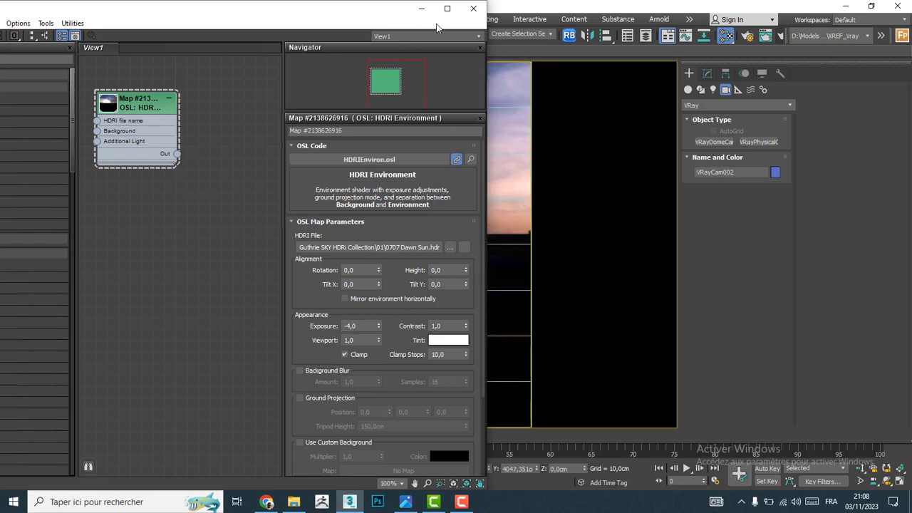
pyautogui.click(473, 8)
# Unhide all objects and orbit the VRayCam002 view until the bright sunrise area of the HDRI appears behind the palm tree
pyautogui.rightClick(370, 311)
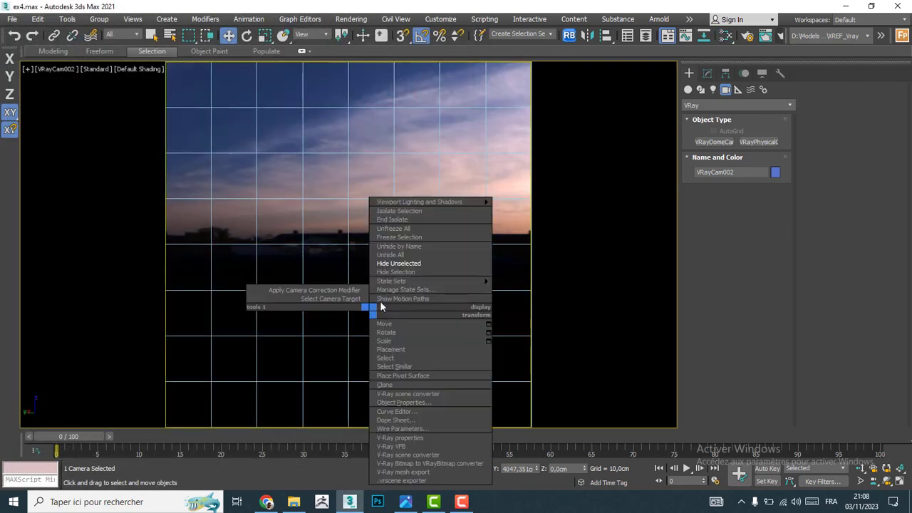
pyautogui.click(404, 255)
pyautogui.click(886, 481)
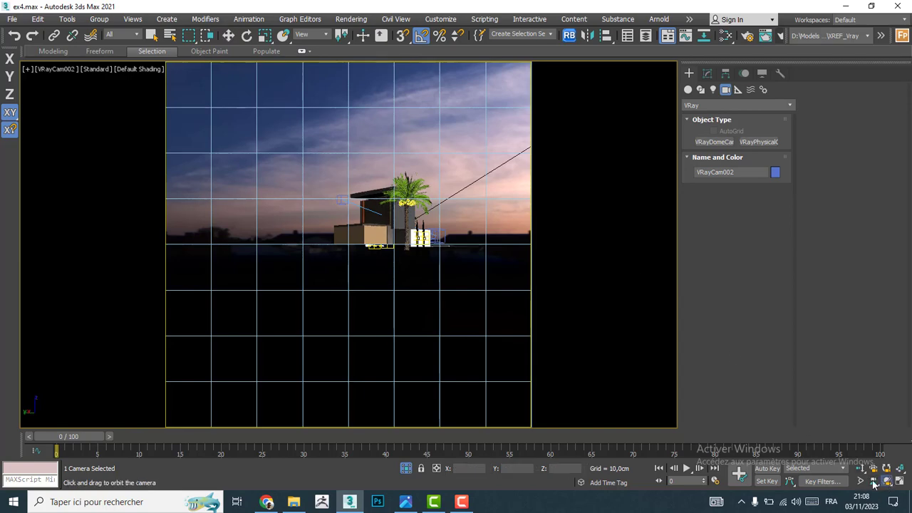
pyautogui.moveTo(397, 275); pyautogui.dragTo(428, 271)
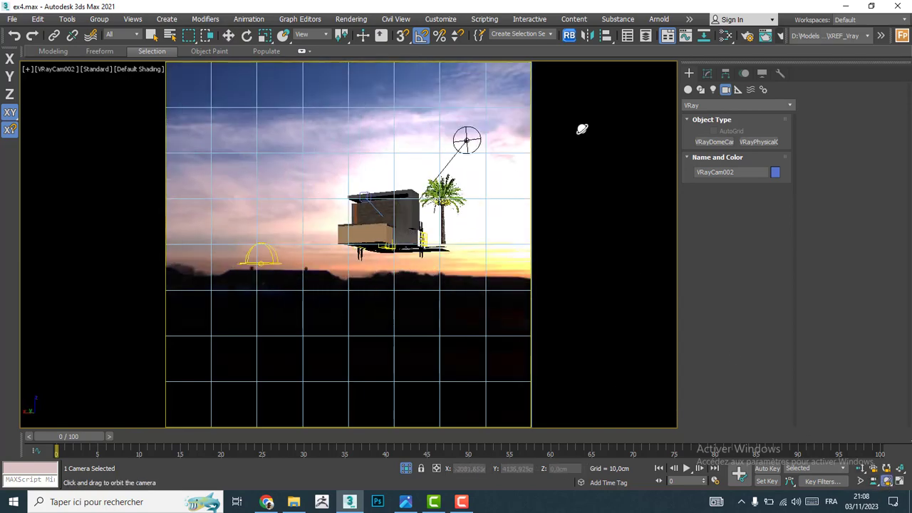
# Set the HDRI Environment map's exposure to -8.0 and close the material editor
pyautogui.click(726, 35)
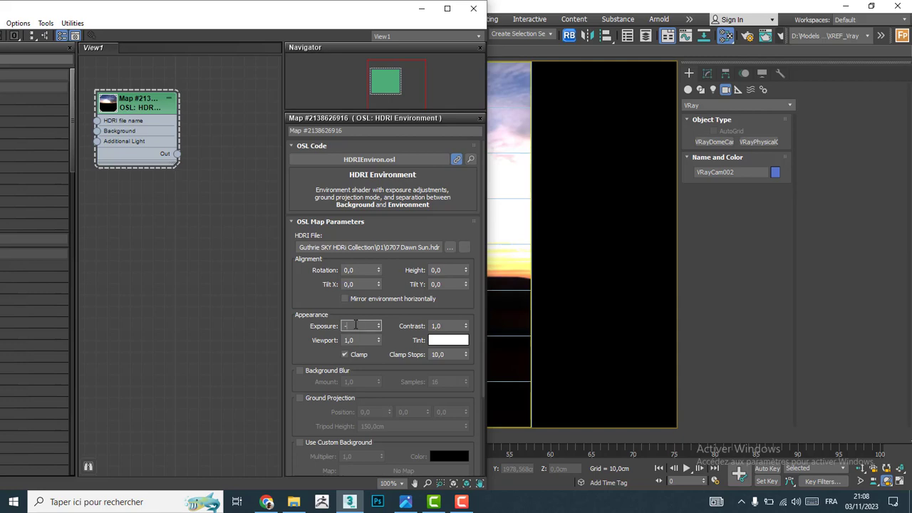
pyautogui.press('Return')
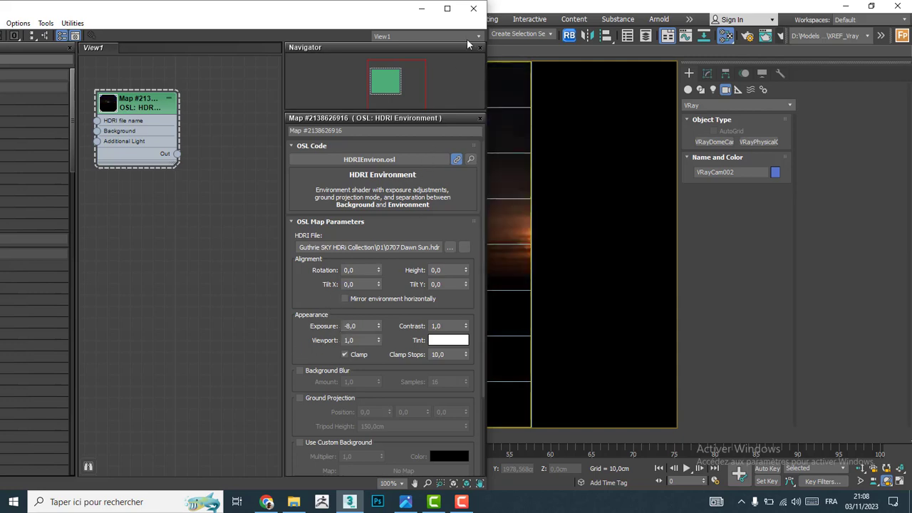
pyautogui.click(474, 10)
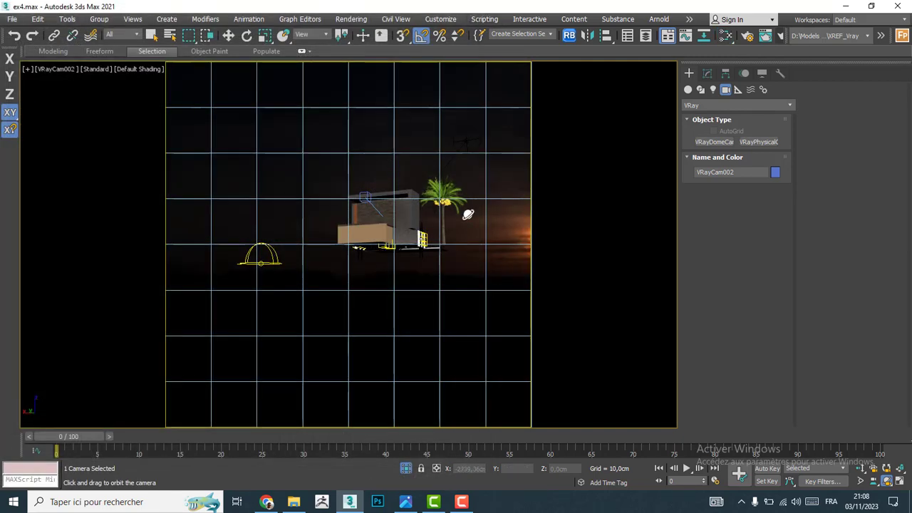
# Select VRaySun001 from the scene's list of lights and enable it in its sun parameters
pyautogui.click(761, 72)
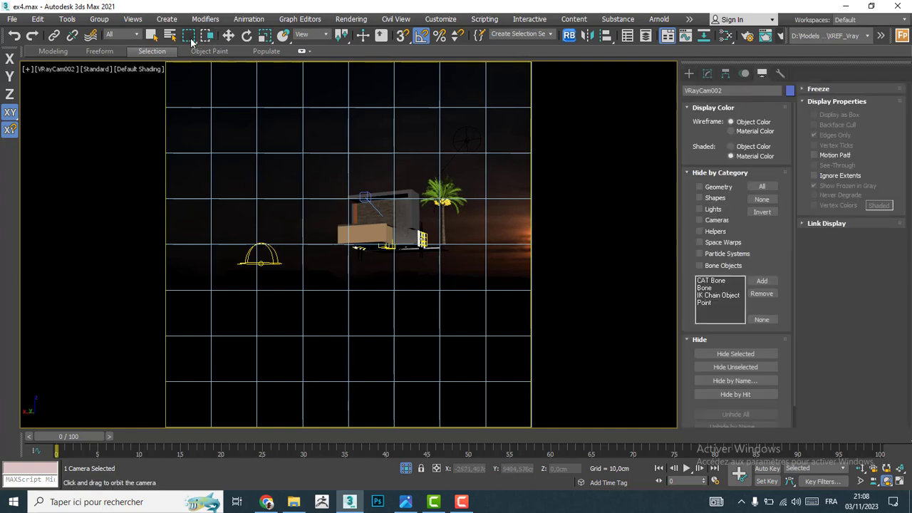
pyautogui.click(170, 36)
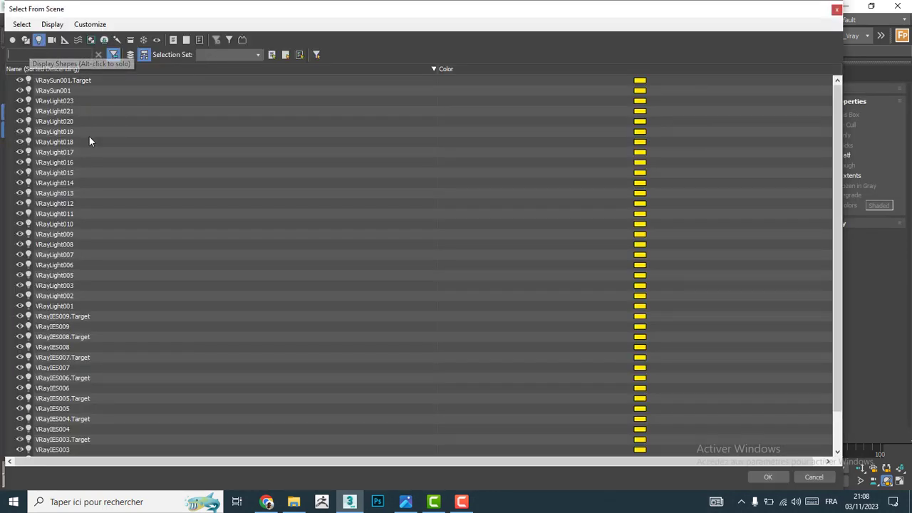
pyautogui.click(53, 91)
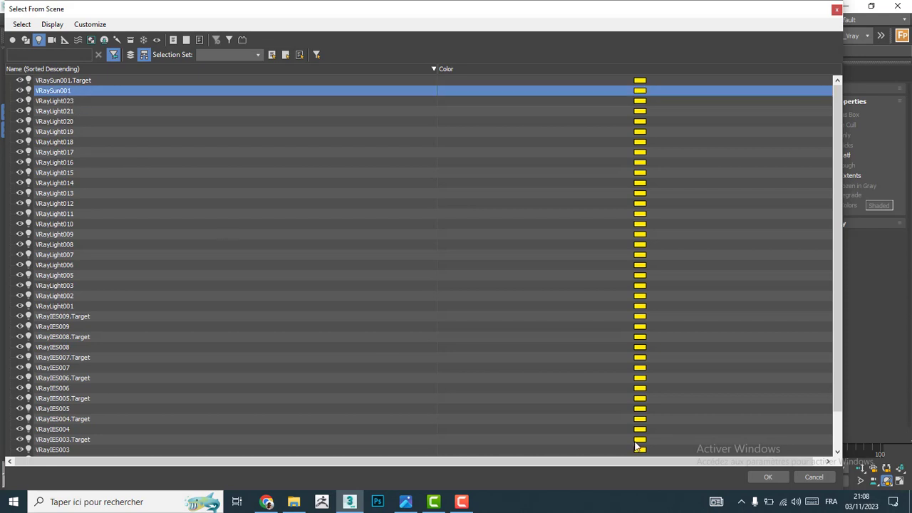
pyautogui.click(767, 476)
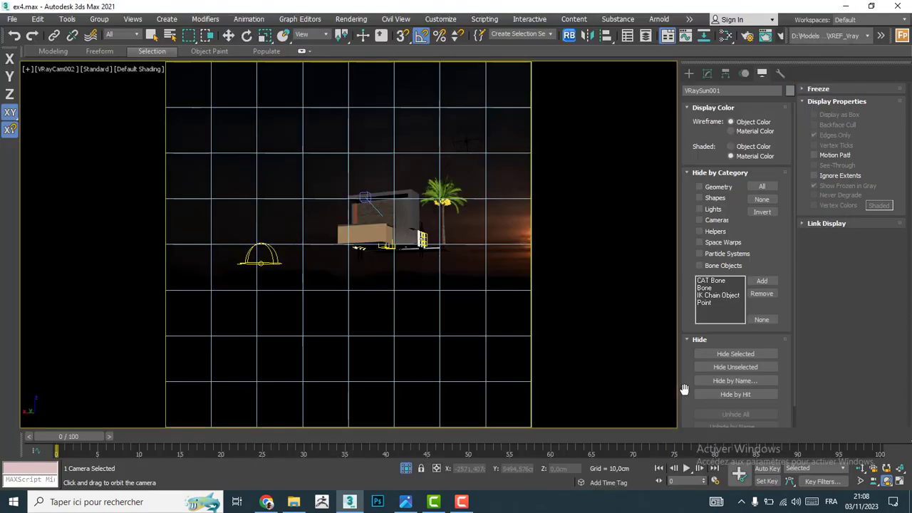
pyautogui.click(707, 74)
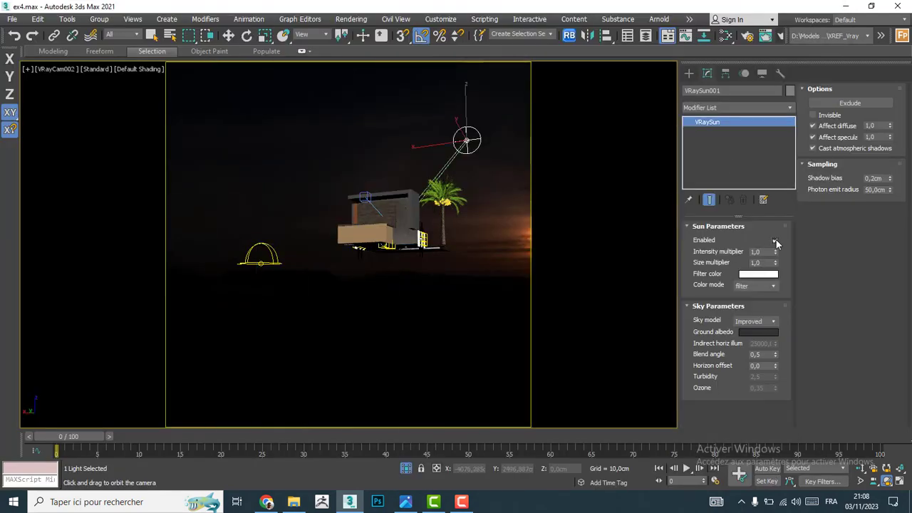
pyautogui.click(775, 241)
# Bring the HDRI's sun into the VRayCam002 view and hide everything except VRaySun001
pyautogui.moveTo(449, 273); pyautogui.dragTo(463, 273)
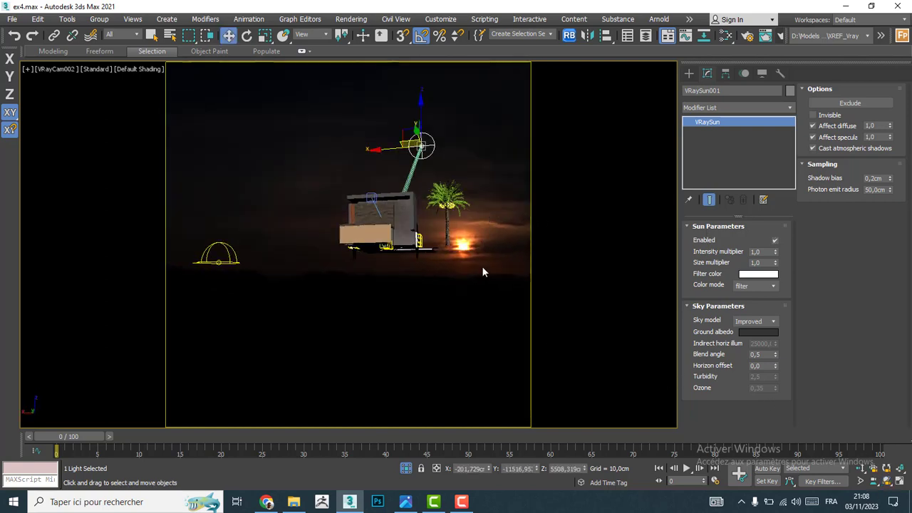
pyautogui.rightClick(482, 266)
pyautogui.click(499, 213)
pyautogui.click(397, 249)
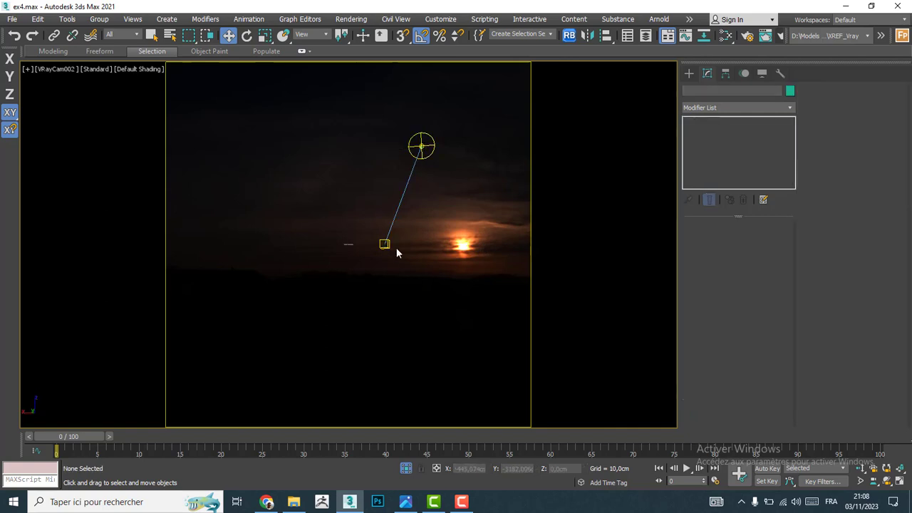
# Place the V-Ray sun's target at the world origin by setting its X and Y positions to 0,0 cm
pyautogui.click(385, 245)
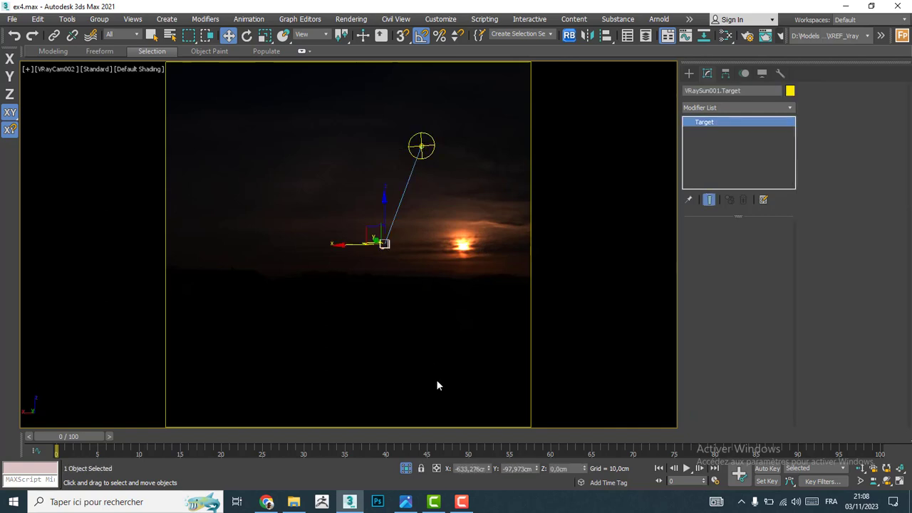
pyautogui.rightClick(488, 468)
pyautogui.rightClick(538, 468)
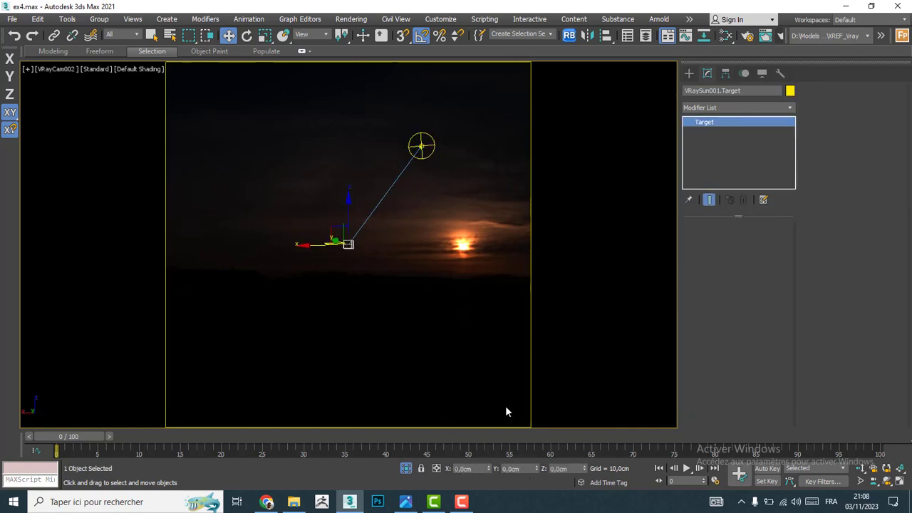
# Lower VRaySun001 to a height of about 1677 cm and orbit the VRayCam002 view until the HDRI's sun lines up with it
pyautogui.click(449, 193)
pyautogui.click(422, 132)
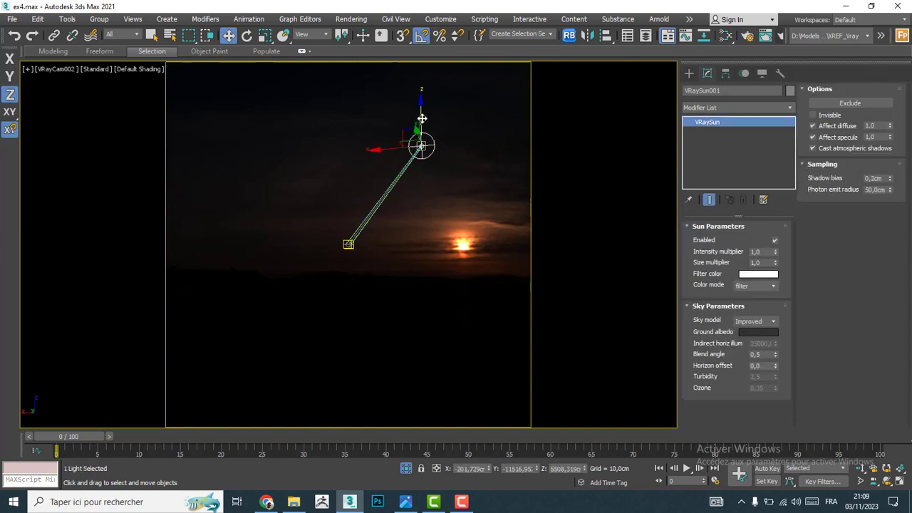
pyautogui.moveTo(421, 117); pyautogui.dragTo(443, 201)
pyautogui.click(887, 481)
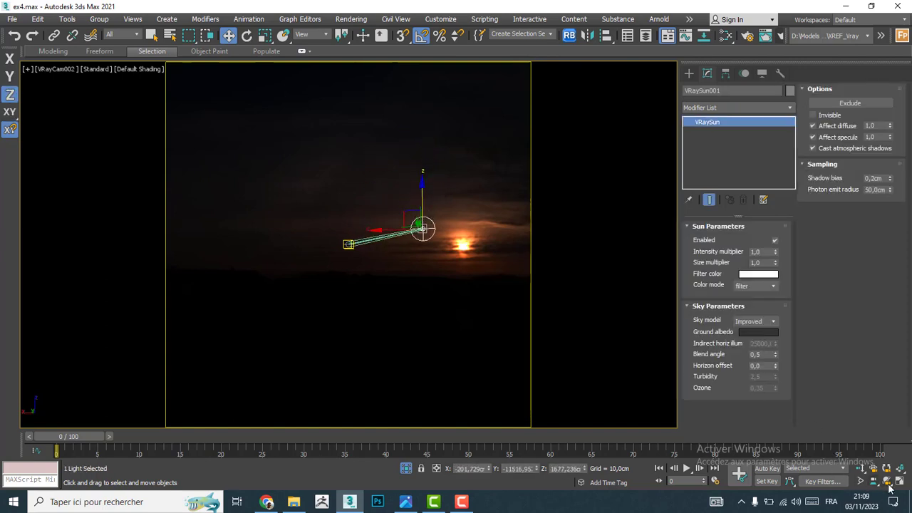
pyautogui.moveTo(468, 321); pyautogui.dragTo(483, 321)
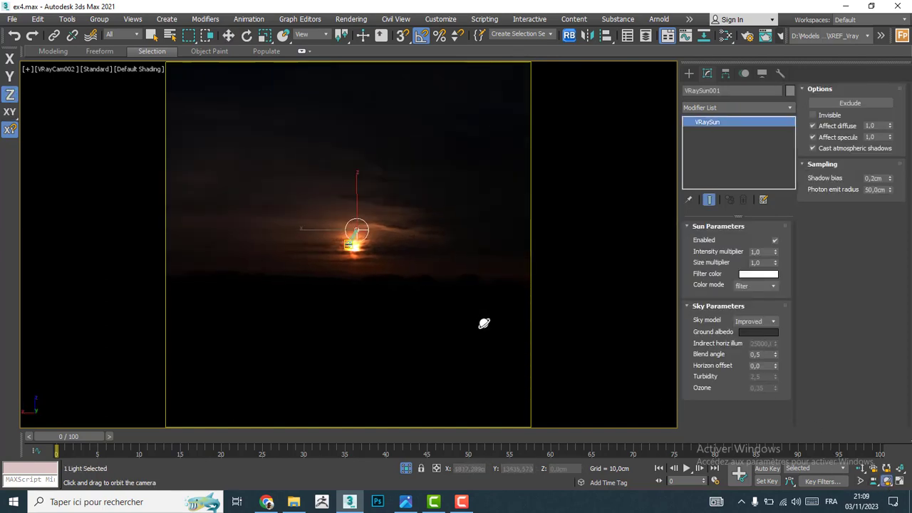
pyautogui.click(229, 35)
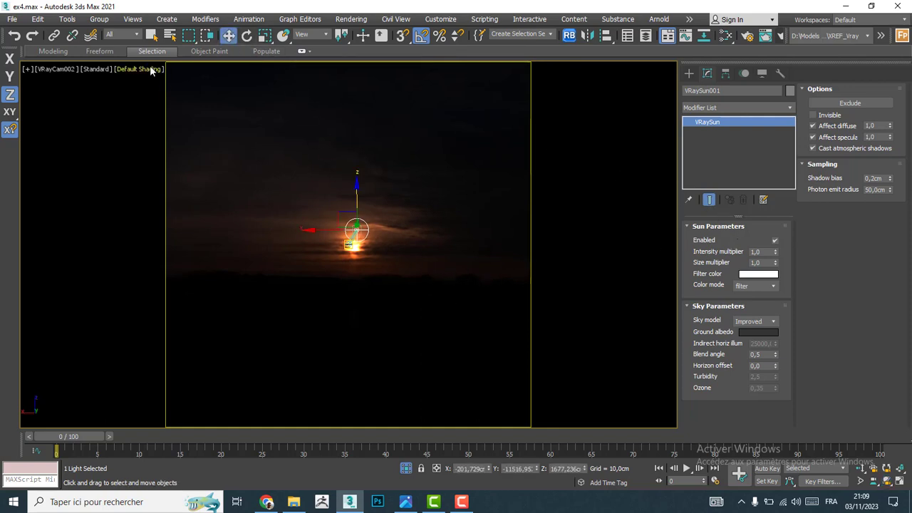
# Set the HDRI Environment map's exposure to 1,0 and close the material editor
pyautogui.click(725, 36)
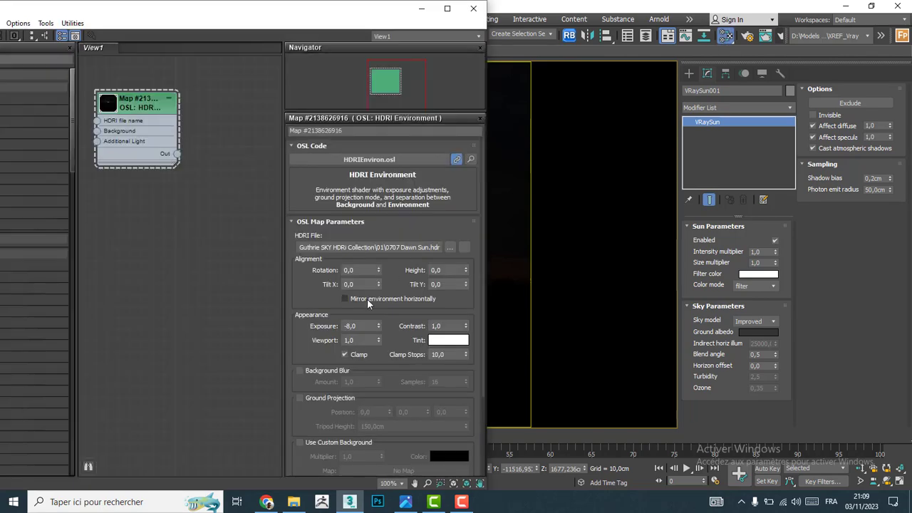
pyautogui.doubleClick(349, 327)
pyautogui.write('-8,0')
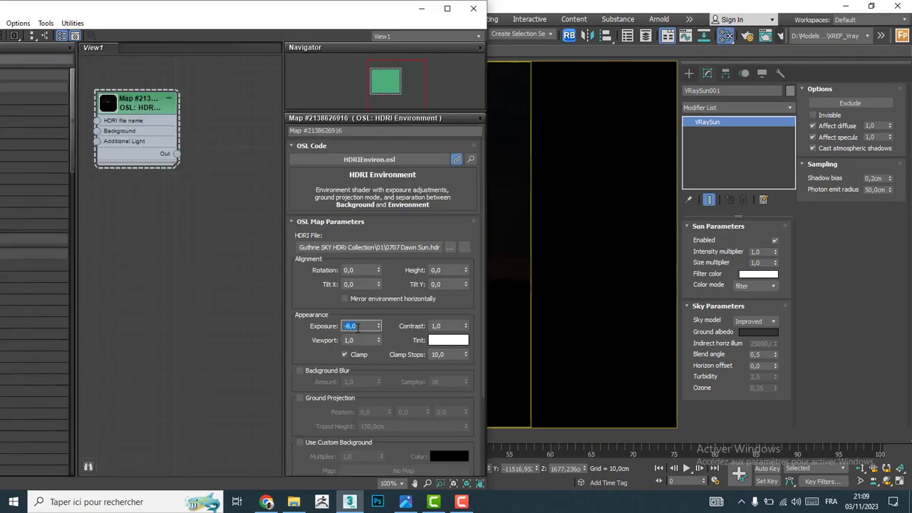
pyautogui.write('1')
pyautogui.click(317, 329)
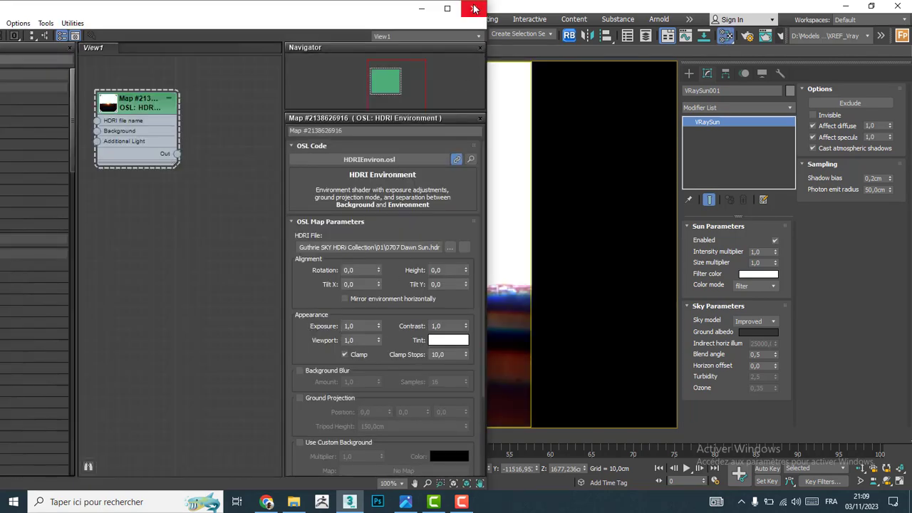
pyautogui.click(473, 7)
# Switch the viewport background to a gradient and look through VRayCam001
pyautogui.click(130, 69)
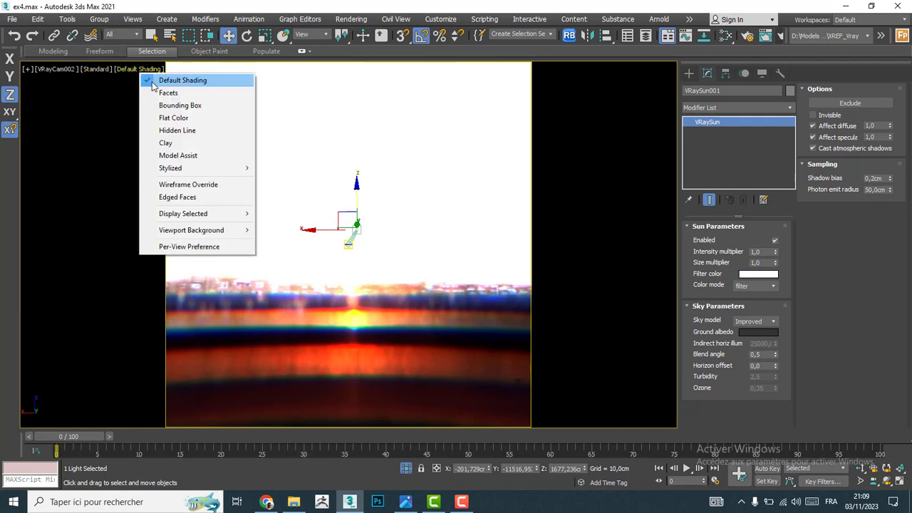
pyautogui.moveTo(234, 230)
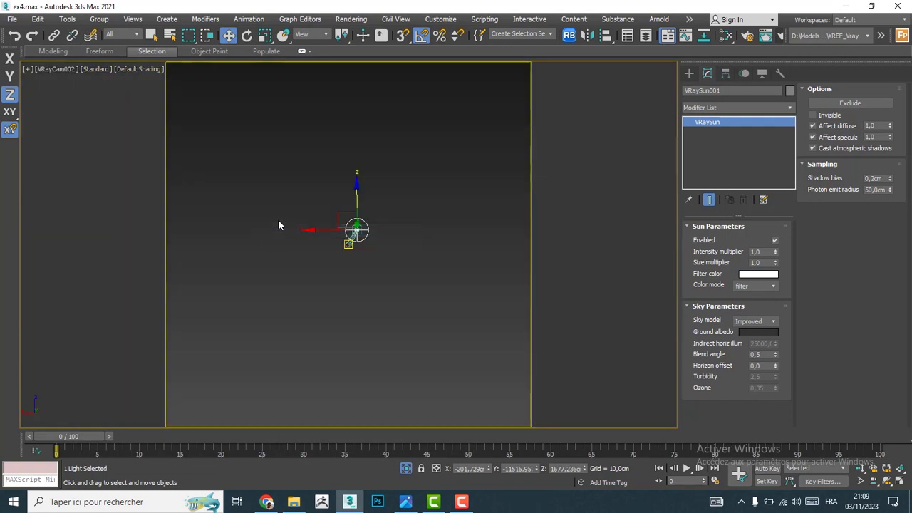
pyautogui.press('c')
pyautogui.click(428, 168)
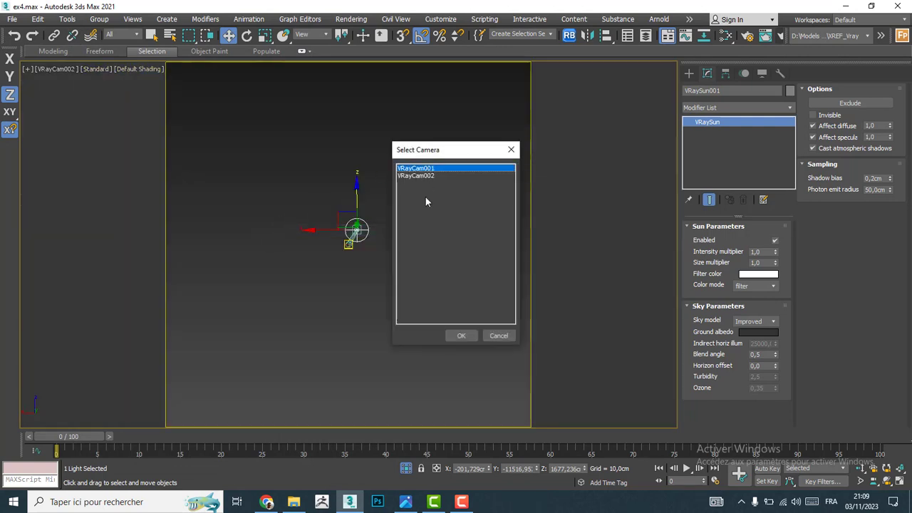
pyautogui.click(458, 335)
# Unhide all objects, render a test of the VRayCam001 view and close the frame buffer
pyautogui.rightClick(404, 295)
pyautogui.click(430, 240)
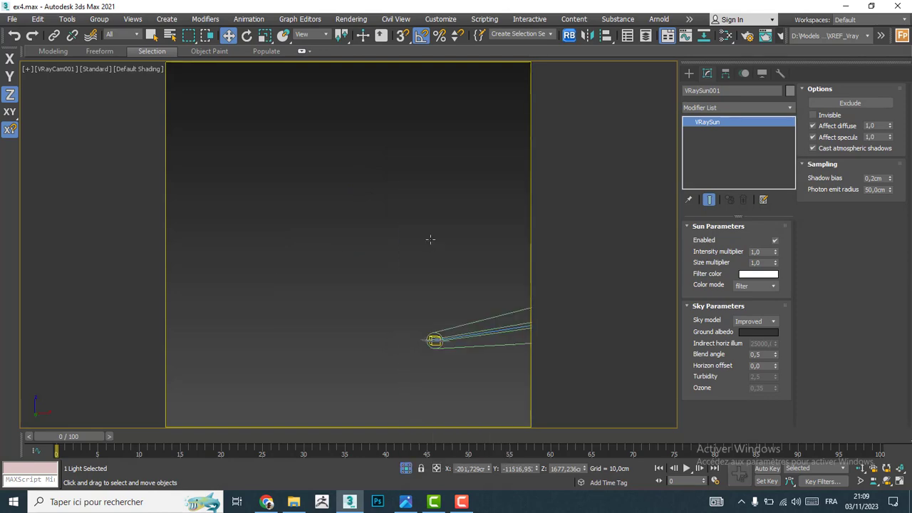
pyautogui.hotkey('shift', 'q')
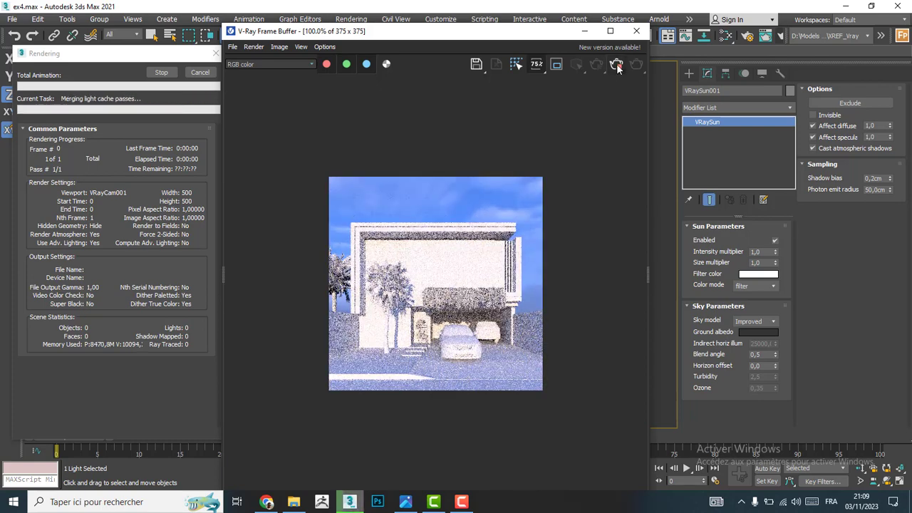
pyautogui.click(636, 31)
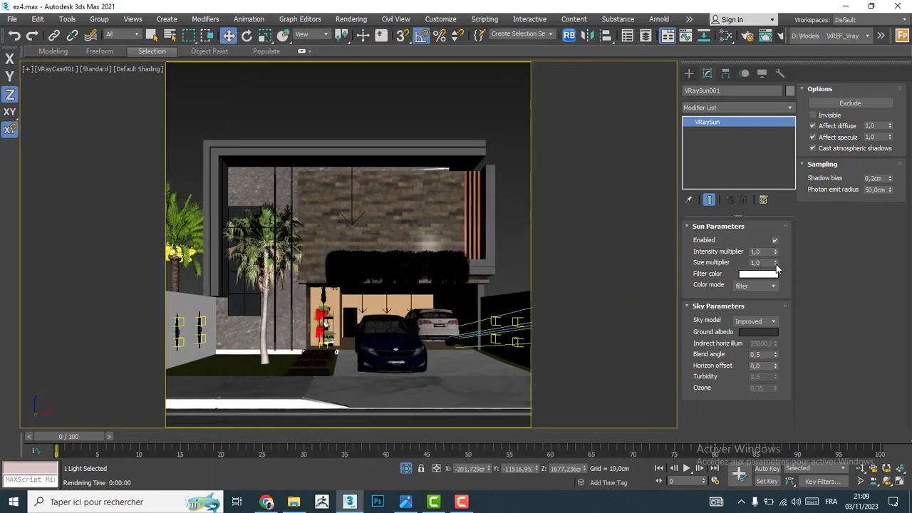
# Set the sun's size multiplier to 0,07 and render the VRayCam001 view
pyautogui.moveTo(776, 265); pyautogui.dragTo(794, 318)
pyautogui.click(766, 35)
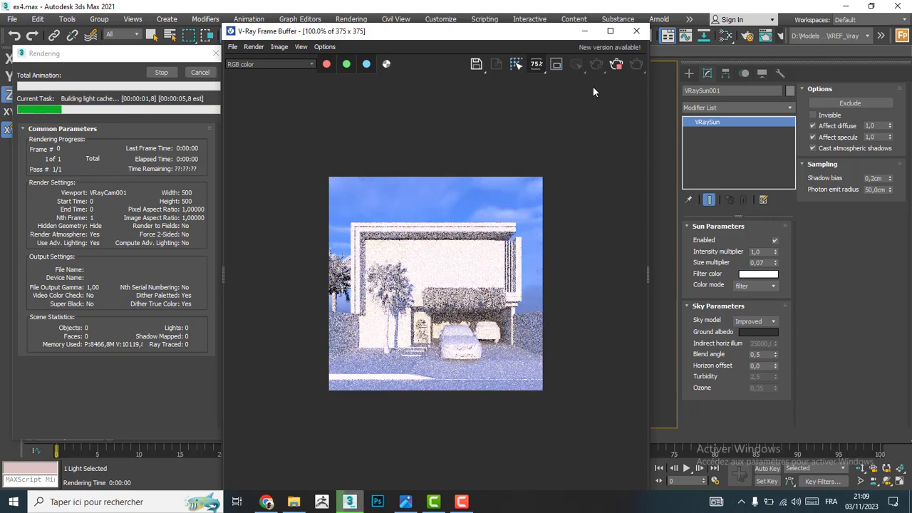
# With the size multiplier back at 1,0, lower the sun's intensity multiplier to 0,06 and render the view again
pyautogui.click(761, 252)
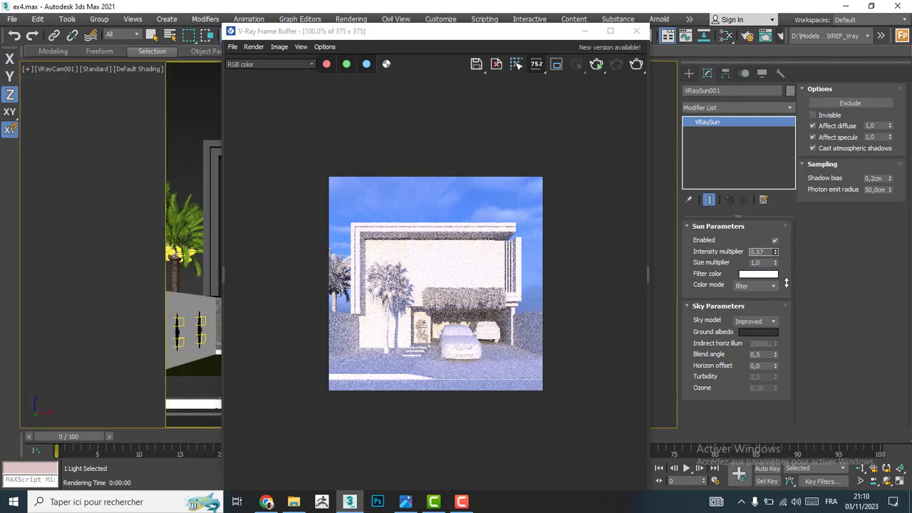
pyautogui.write('0,3')
pyautogui.moveTo(798, 305); pyautogui.dragTo(801, 308)
pyautogui.click(635, 65)
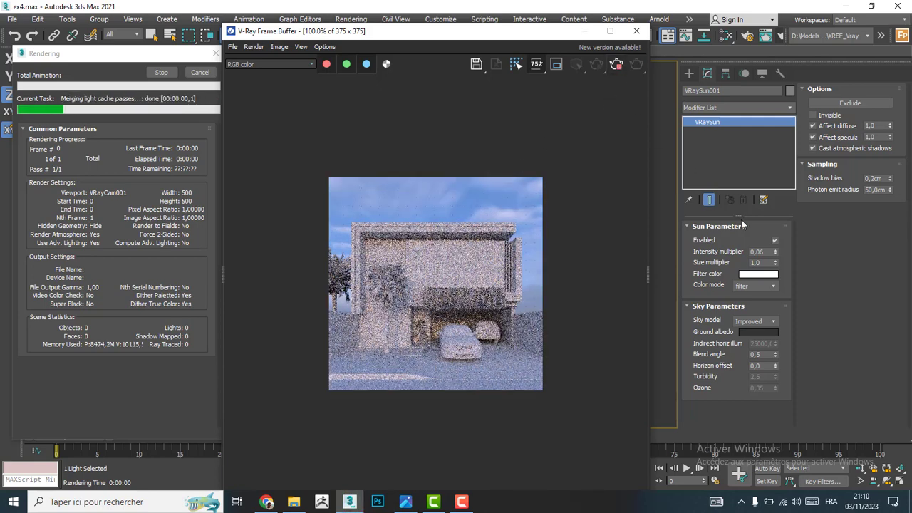
# Set the sun's intensity multiplier to 0,2, run a test render, and stop it and close the frame buffer
pyautogui.doubleClick(760, 253)
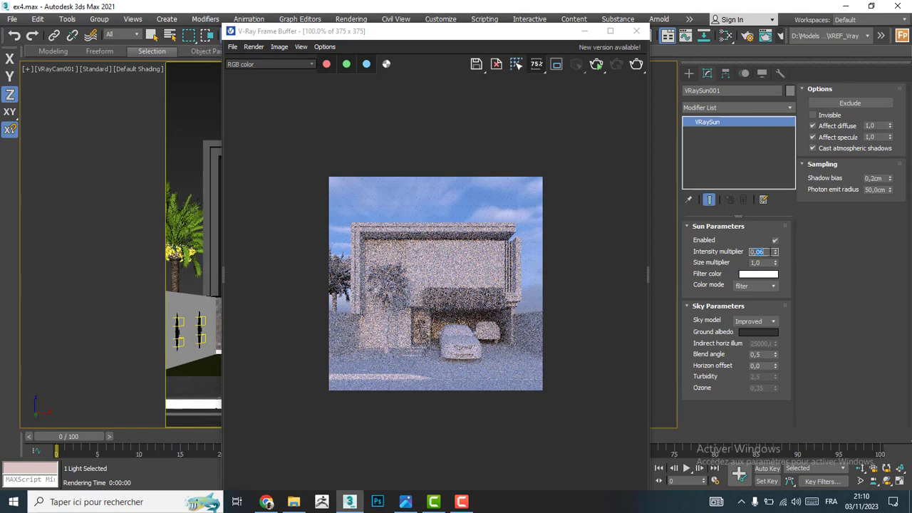
pyautogui.write('0,2')
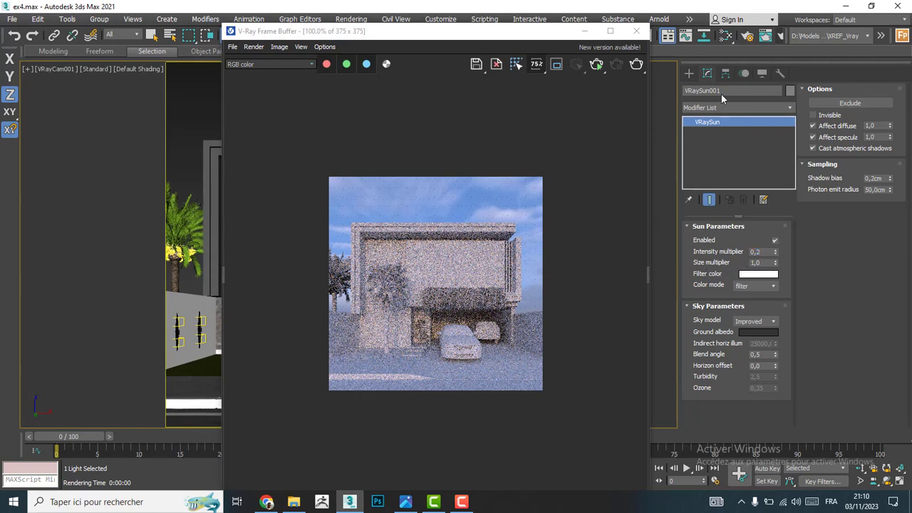
pyautogui.click(765, 36)
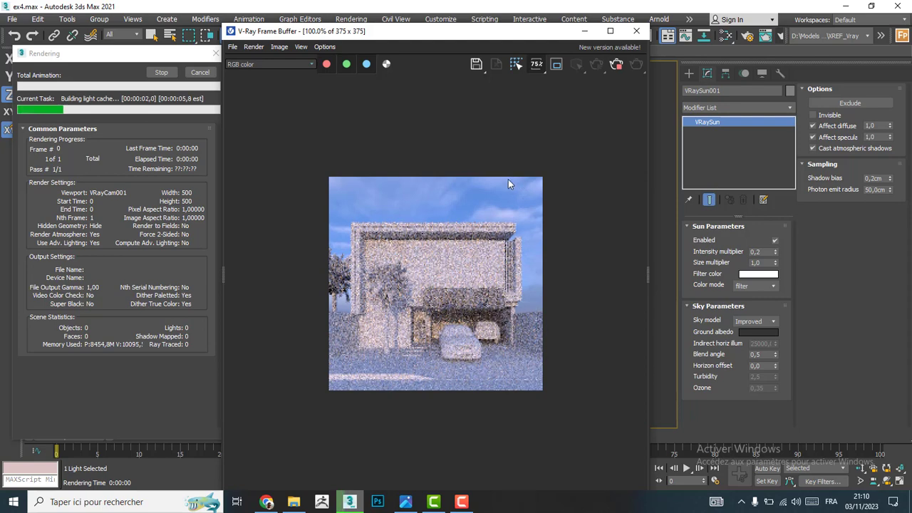
pyautogui.click(617, 65)
pyautogui.click(638, 33)
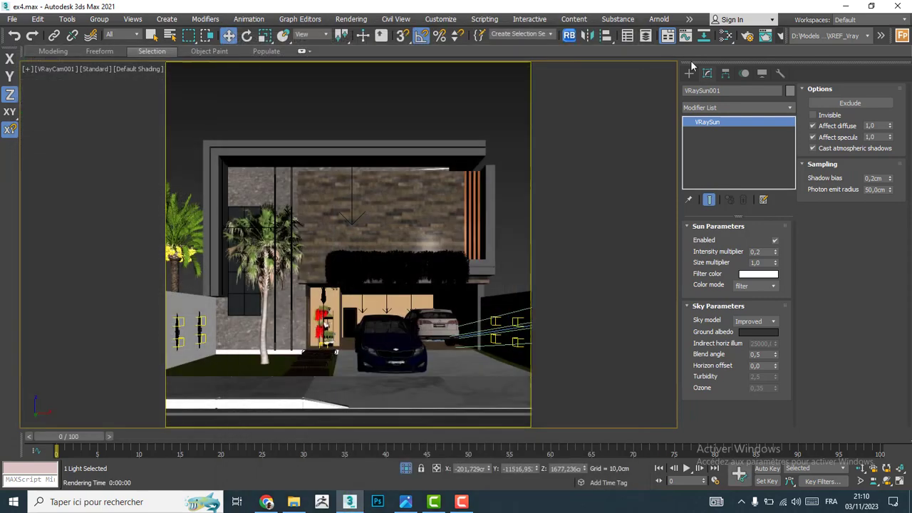
# Hide every object category except lights in the VRayCam001 view
pyautogui.click(762, 73)
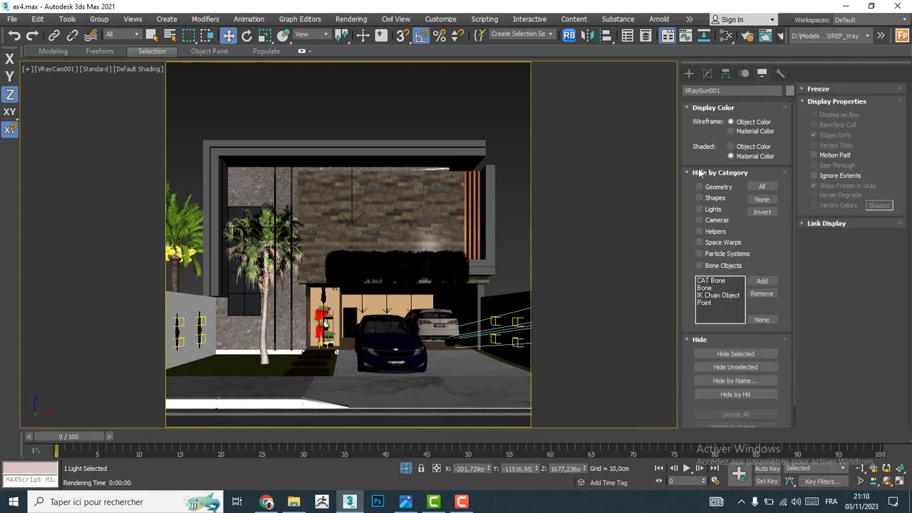
pyautogui.click(700, 209)
pyautogui.click(761, 211)
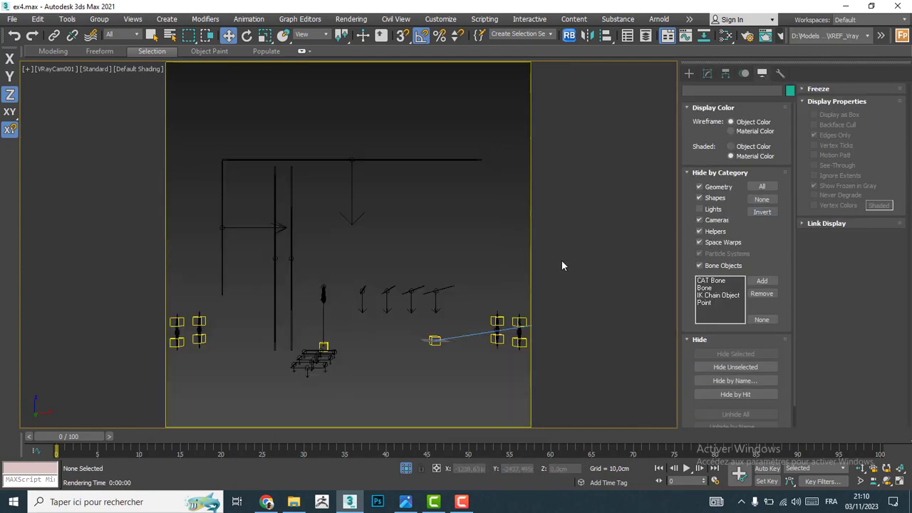
# Turn on the garage ceiling's plane light VRayLight018 and show all object categories again
pyautogui.click(435, 292)
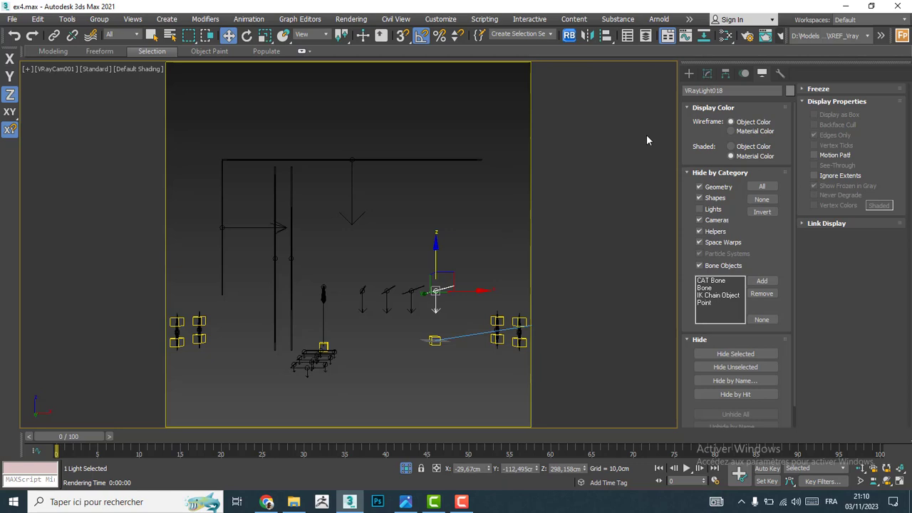
pyautogui.click(707, 74)
pyautogui.click(699, 240)
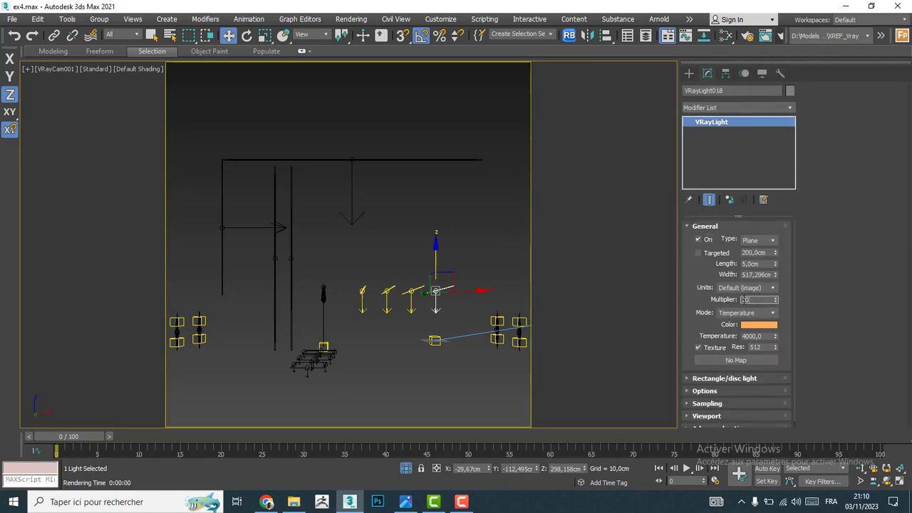
pyautogui.click(761, 73)
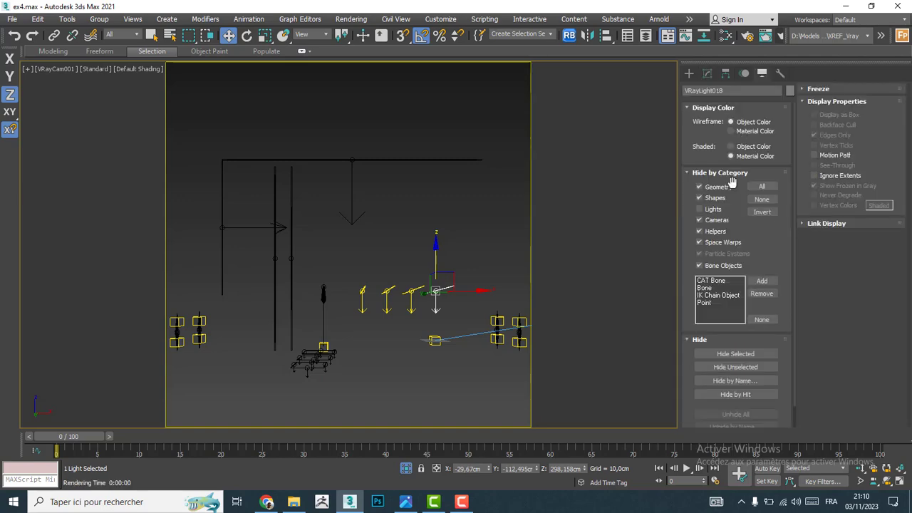
pyautogui.click(761, 199)
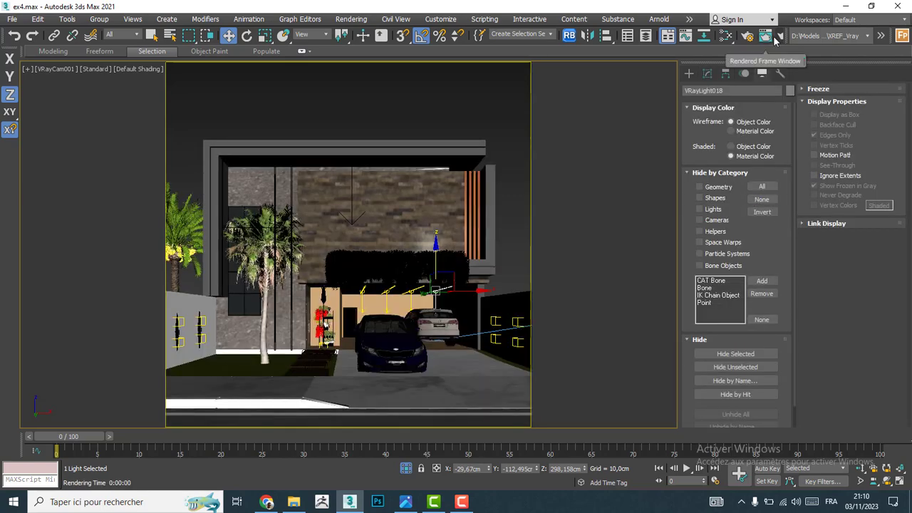
# Test-render the view, close the frame buffer and hide every object category except lights
pyautogui.click(768, 39)
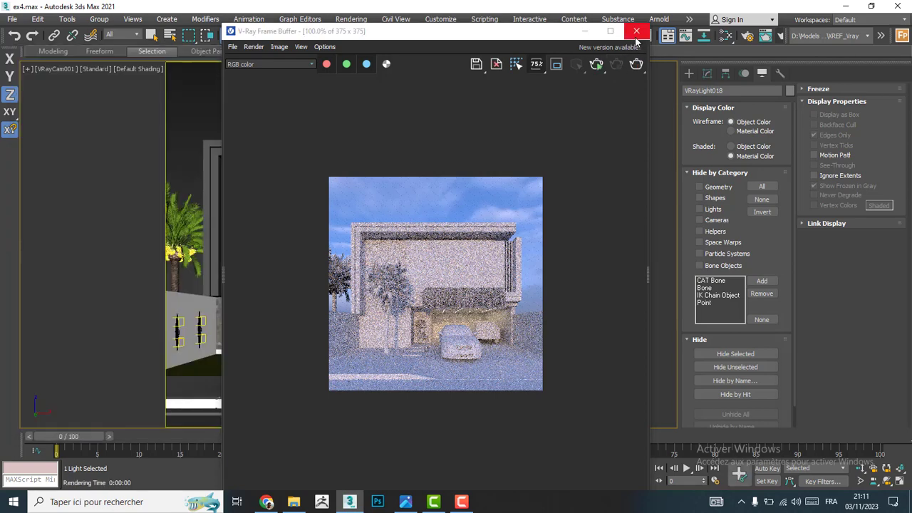
pyautogui.click(636, 31)
pyautogui.click(700, 209)
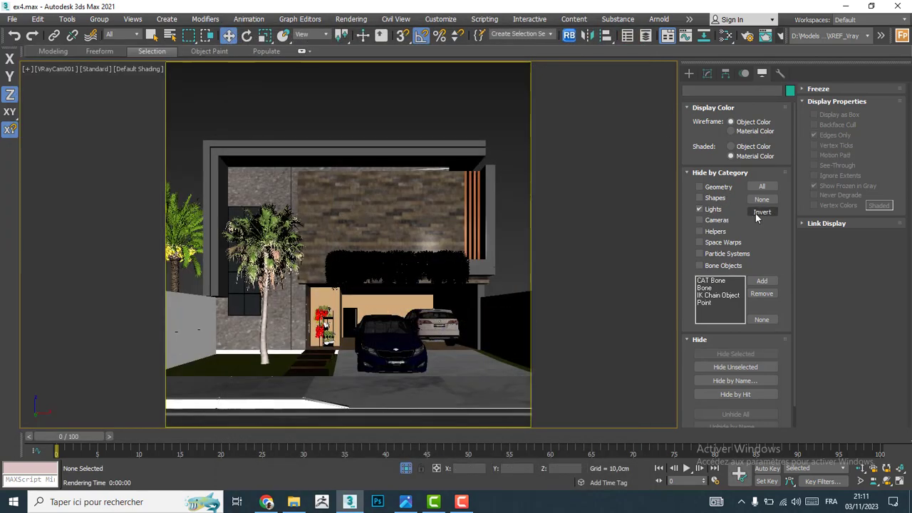
pyautogui.click(763, 211)
# Enable the IES light VRayIES001 above the entrance and set its intensity value to 1000
pyautogui.click(323, 293)
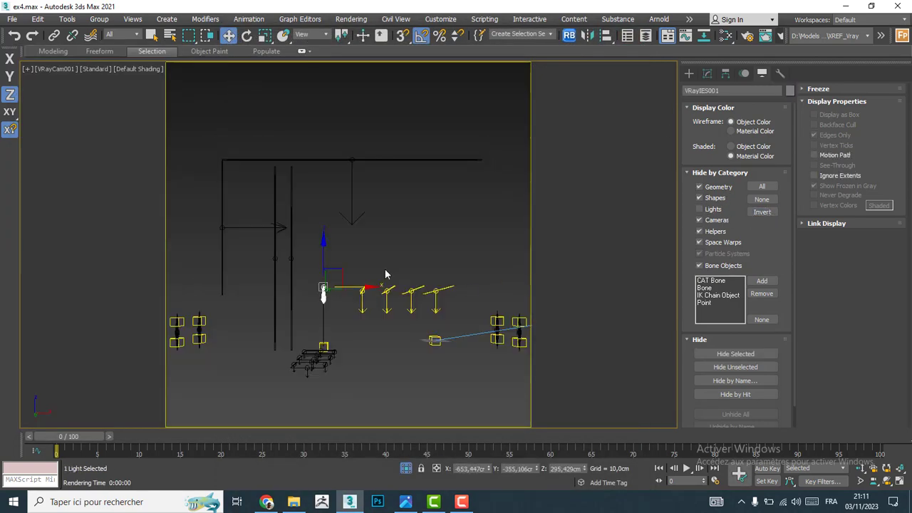
pyautogui.click(707, 86)
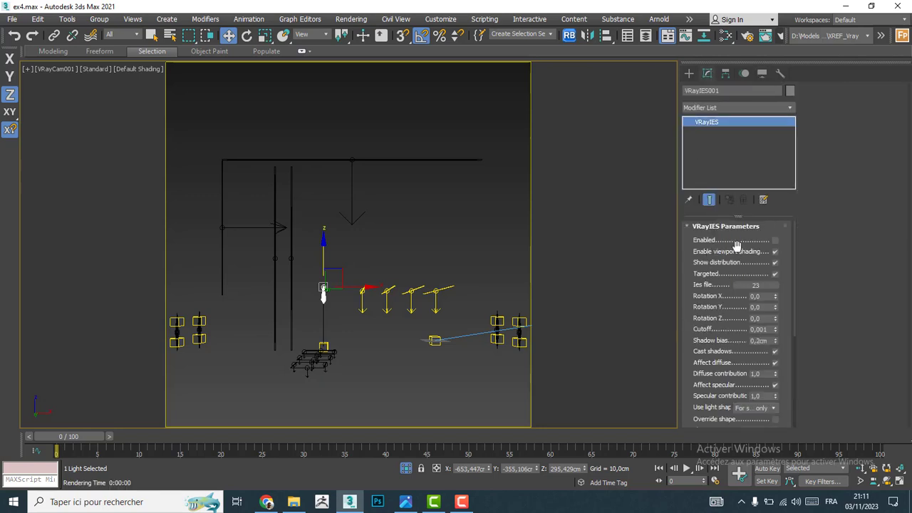
pyautogui.scroll(-3, 713, 277)
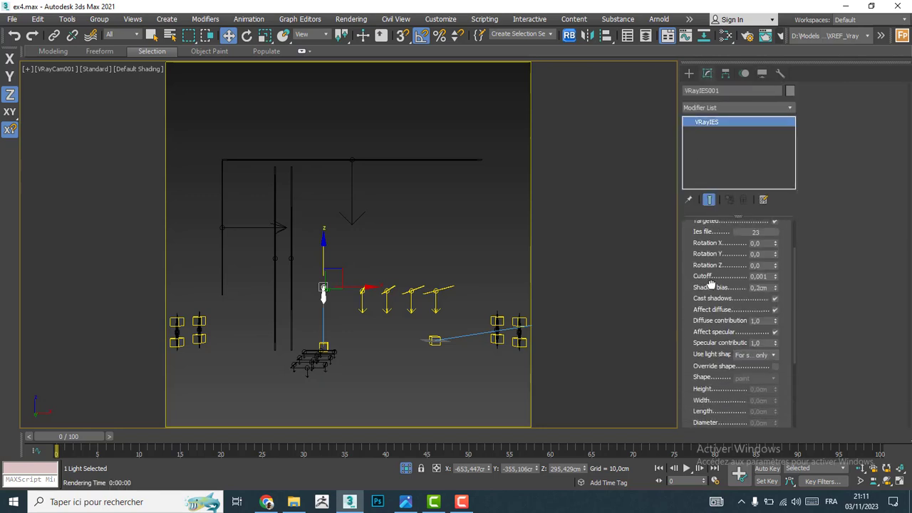
pyautogui.scroll(-3, 712, 277)
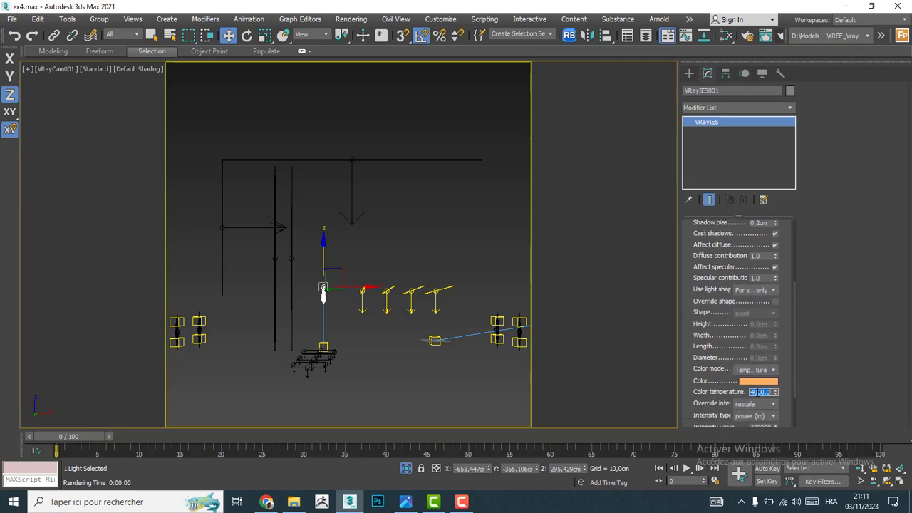
pyautogui.press('Return')
pyautogui.press('Return')
pyautogui.scroll(-1, 716, 391)
pyautogui.moveTo(713, 385); pyautogui.dragTo(715, 383)
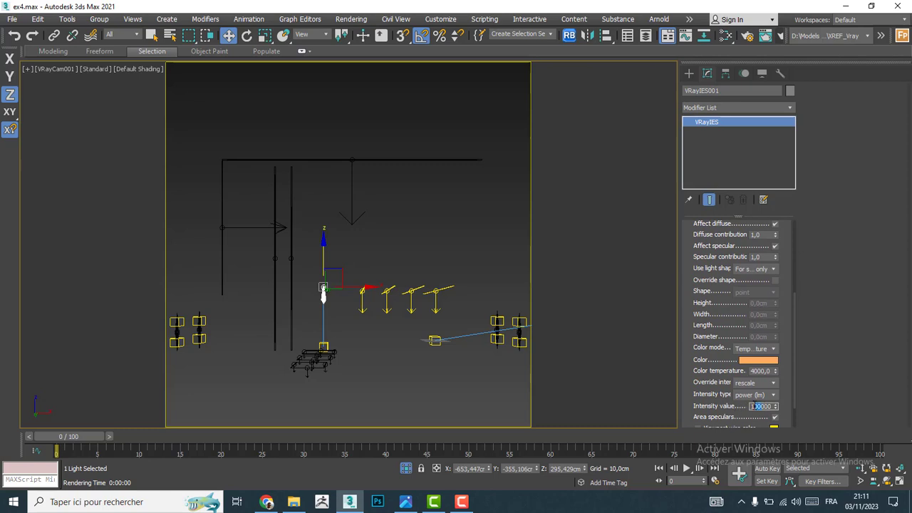
pyautogui.write('1300')
pyautogui.press('Return')
# Show all object categories again, test-render the view while zooming in on the entrance, and stop and close the render
pyautogui.click(761, 73)
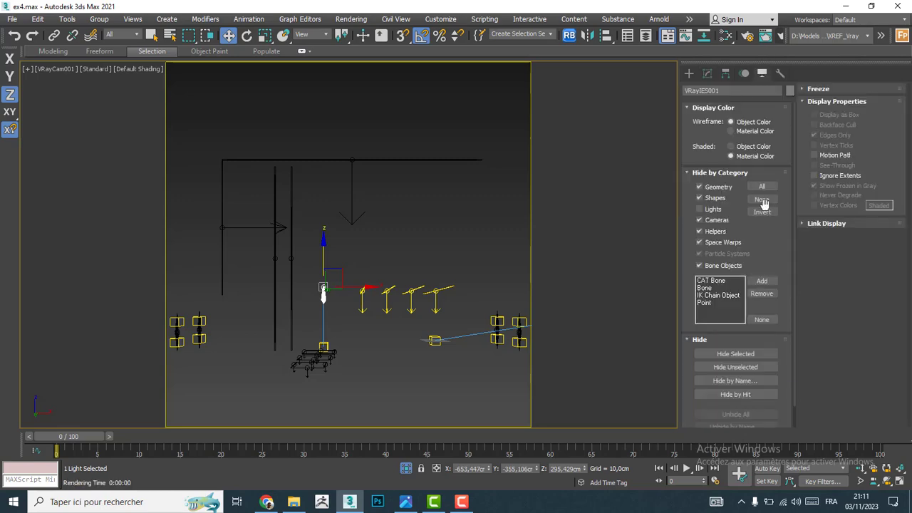
pyautogui.hotkey('shift', 'q')
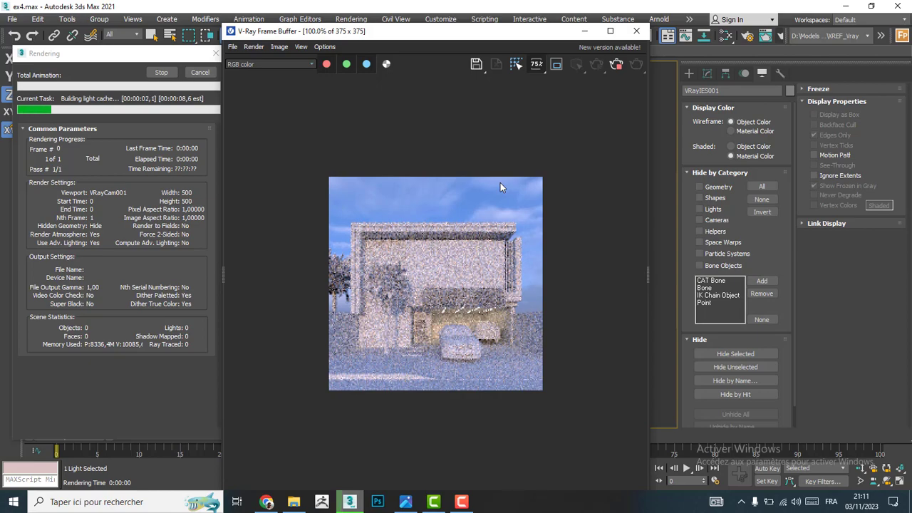
pyautogui.scroll(2, 408, 334)
pyautogui.scroll(-1, 411, 330)
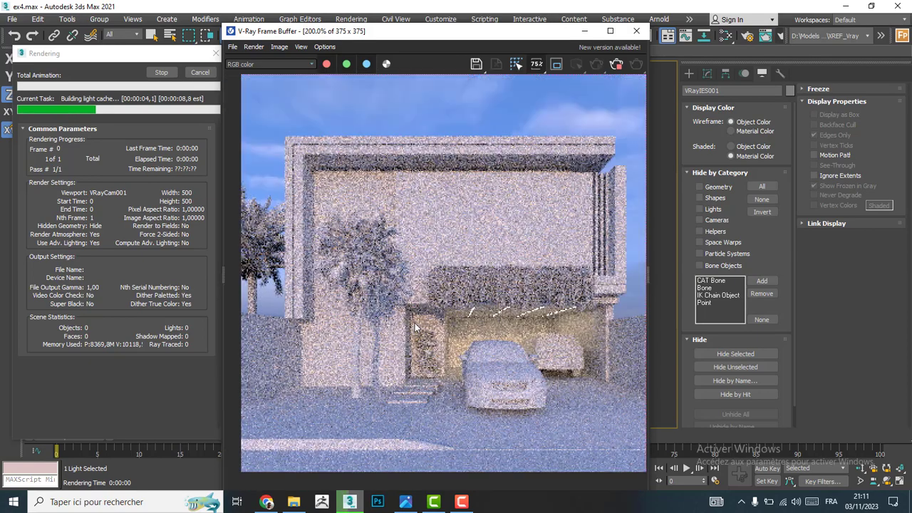
pyautogui.click(617, 64)
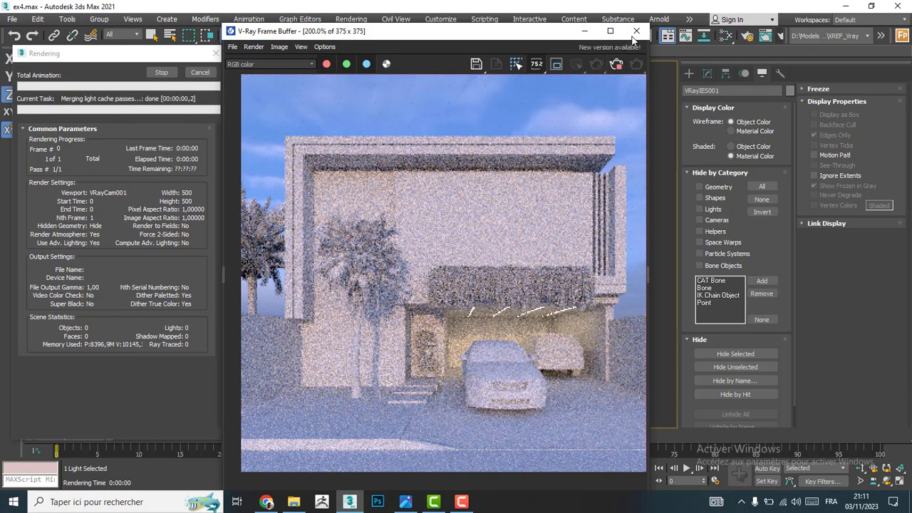
pyautogui.click(635, 31)
# Raise the entrance IES light's intensity value to 8000, run a test render and close the frame buffer
pyautogui.click(707, 73)
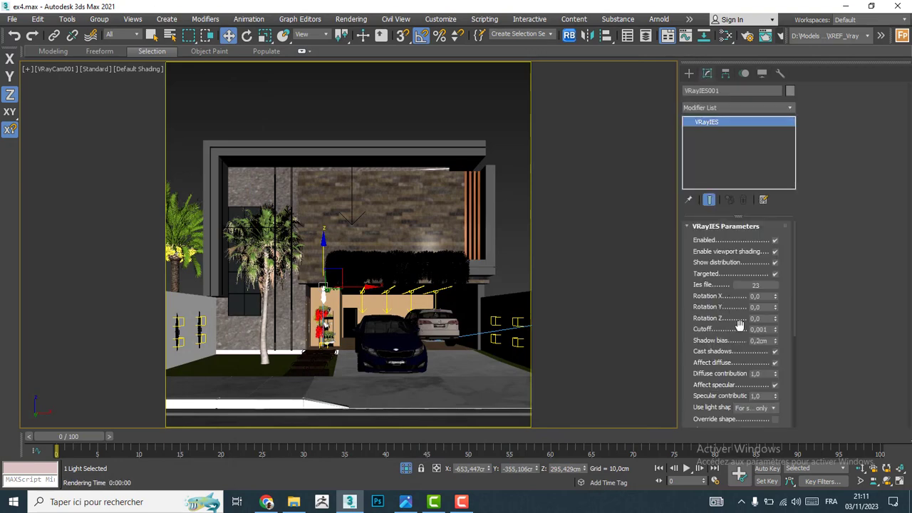
pyautogui.scroll(-3, 721, 327)
pyautogui.scroll(-3, 721, 326)
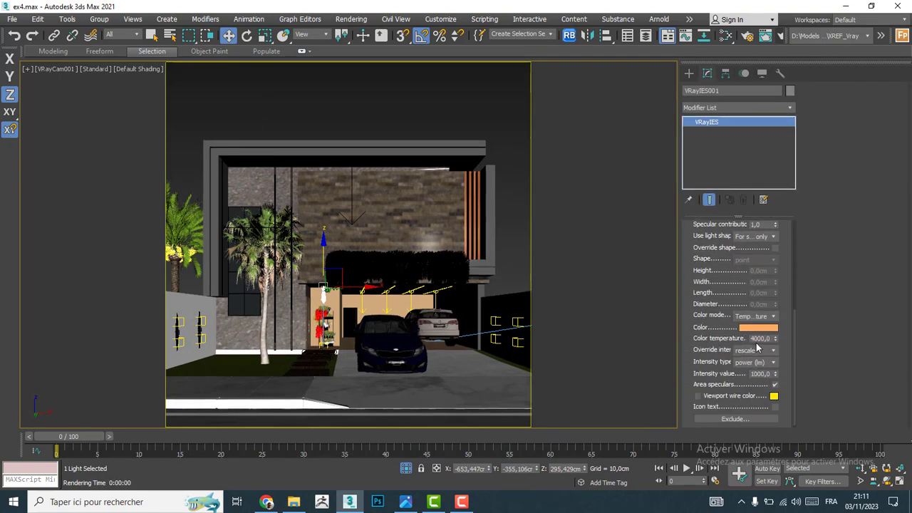
pyautogui.doubleClick(755, 373)
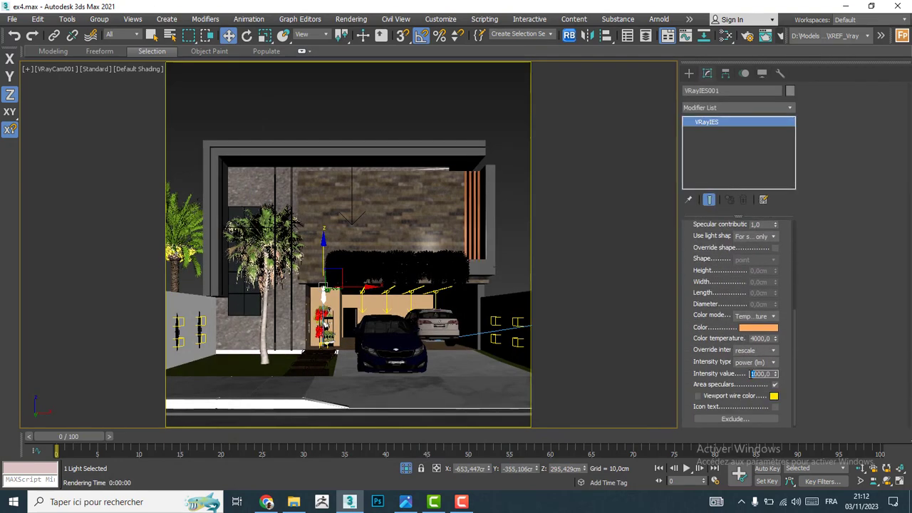
pyautogui.write('8000')
pyautogui.press('Return')
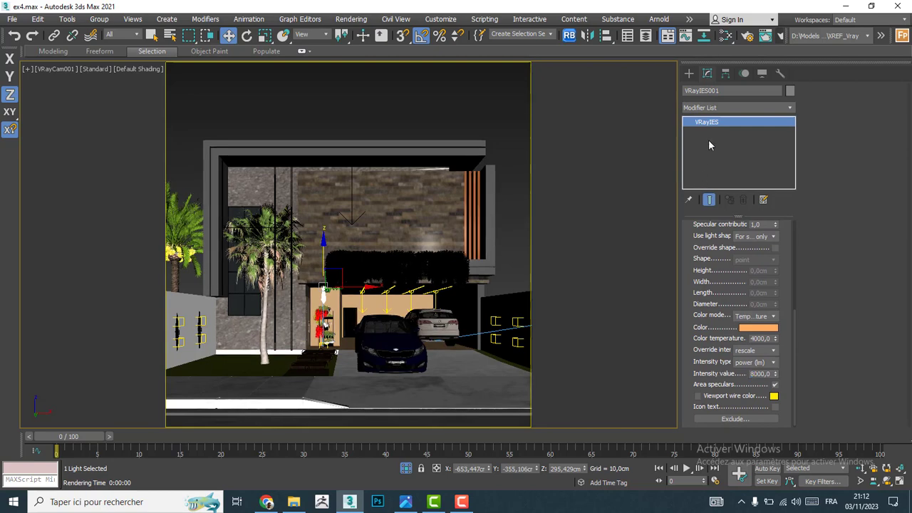
pyautogui.click(780, 37)
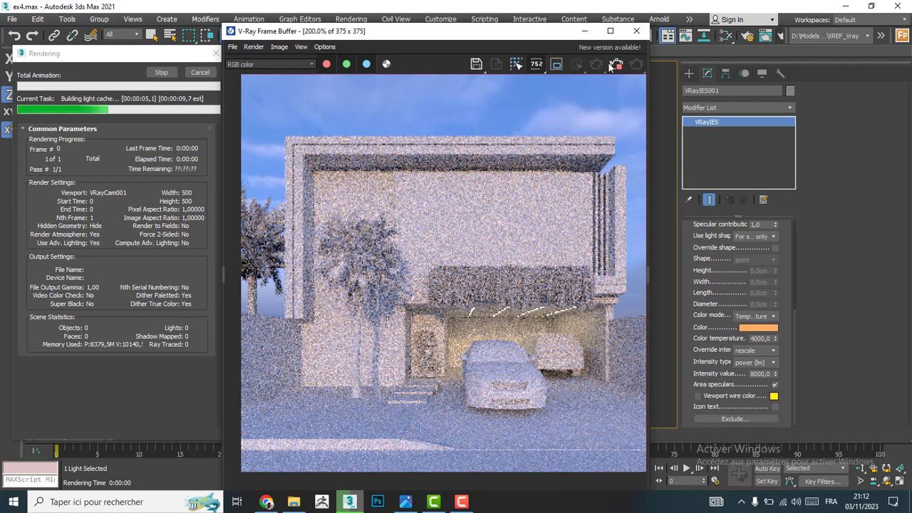
pyautogui.click(637, 31)
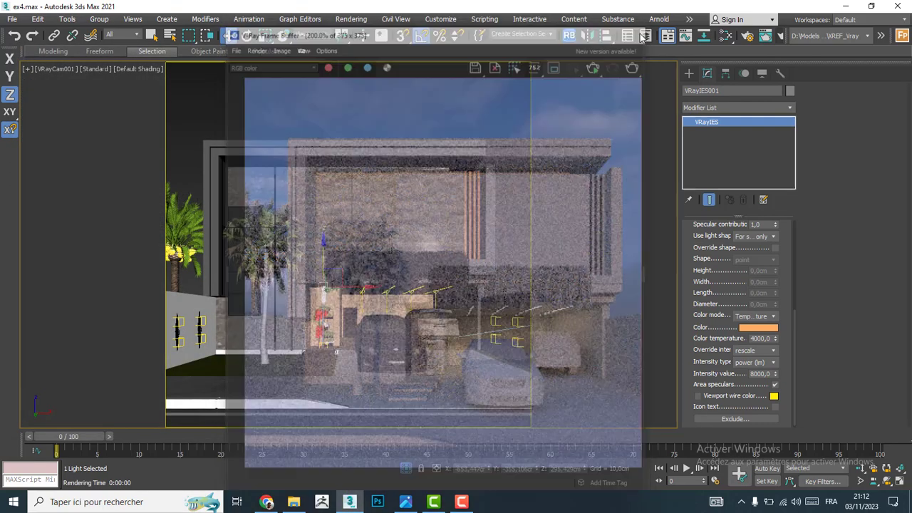
# Hide the geometry and turn on the vertical facade strip light VRayLight017 with a multiplier of 15
pyautogui.scroll(5, 727, 404)
pyautogui.scroll(1, 726, 405)
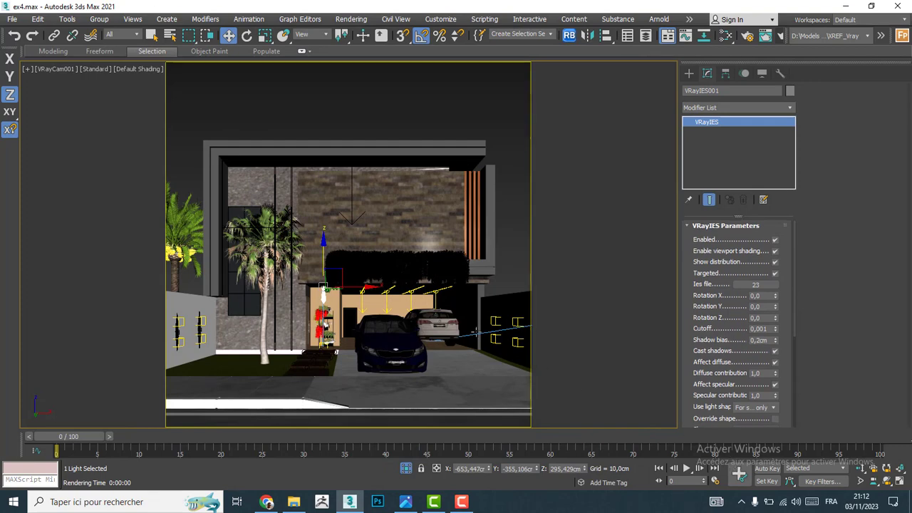
pyautogui.click(762, 74)
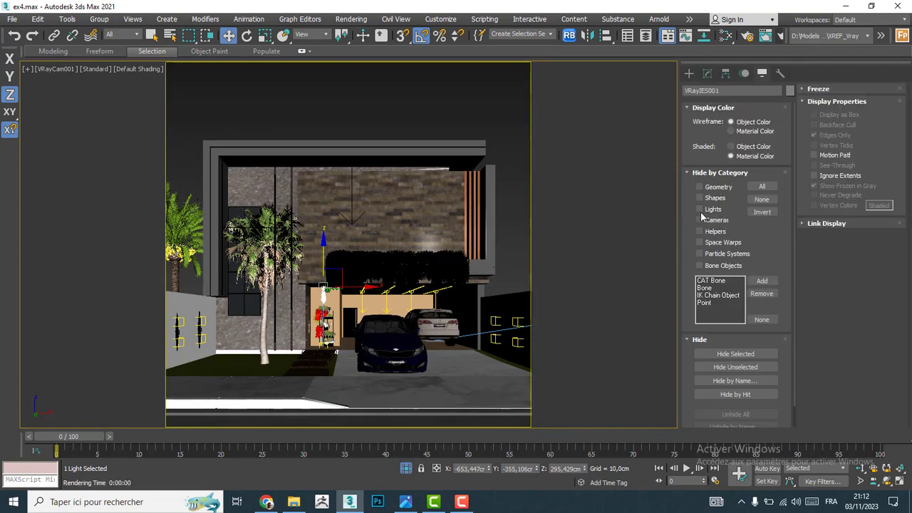
pyautogui.click(699, 187)
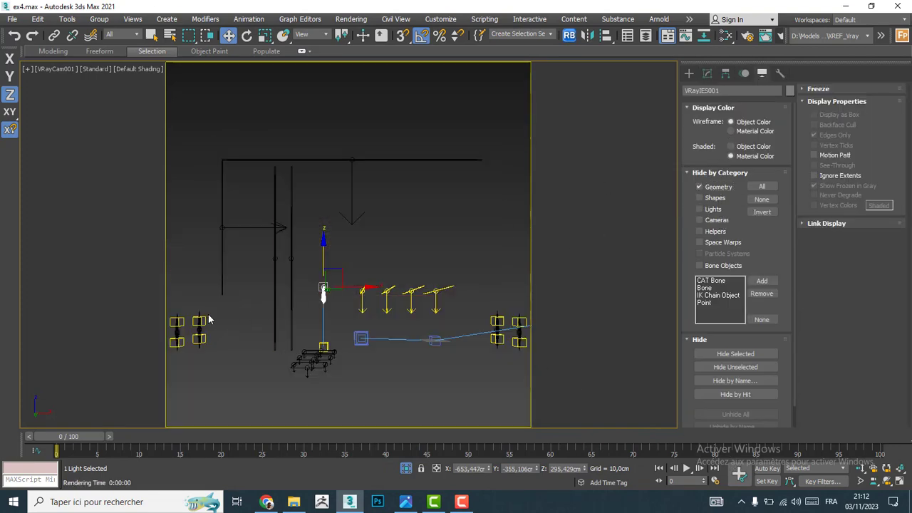
pyautogui.click(275, 267)
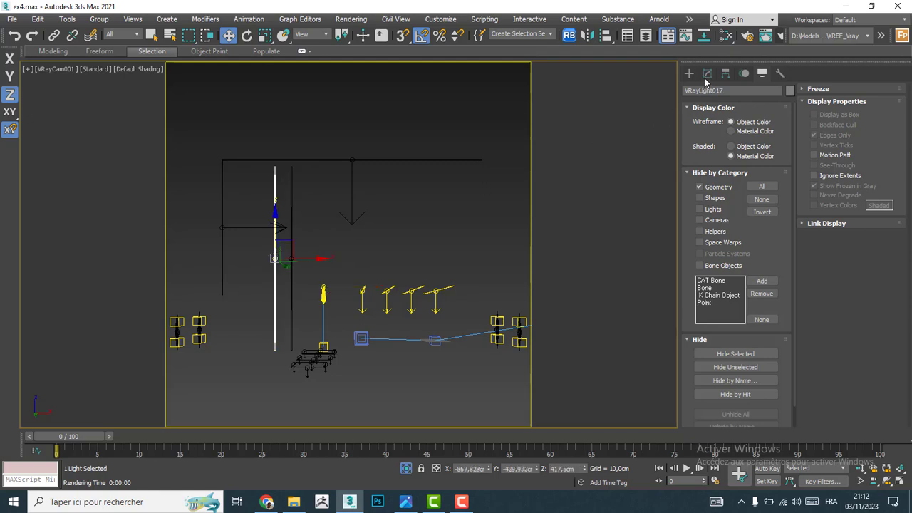
pyautogui.click(707, 75)
pyautogui.click(699, 240)
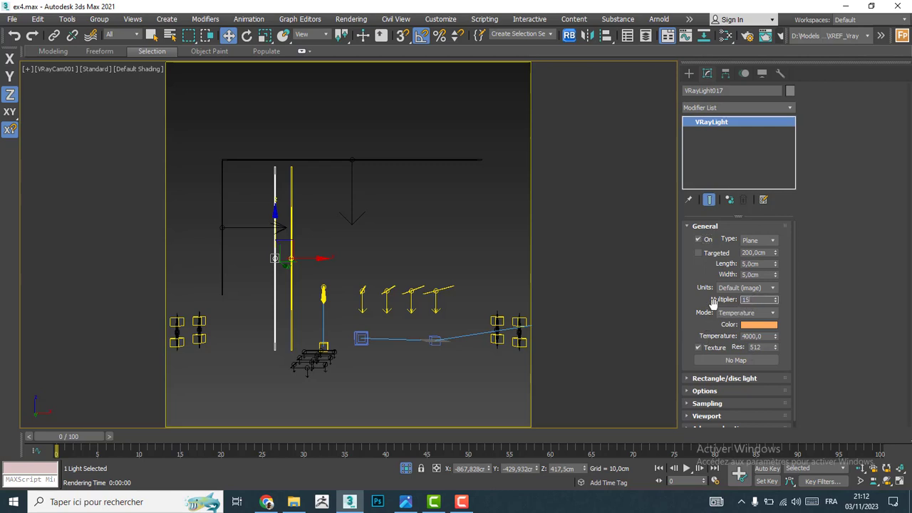
pyautogui.press('Return')
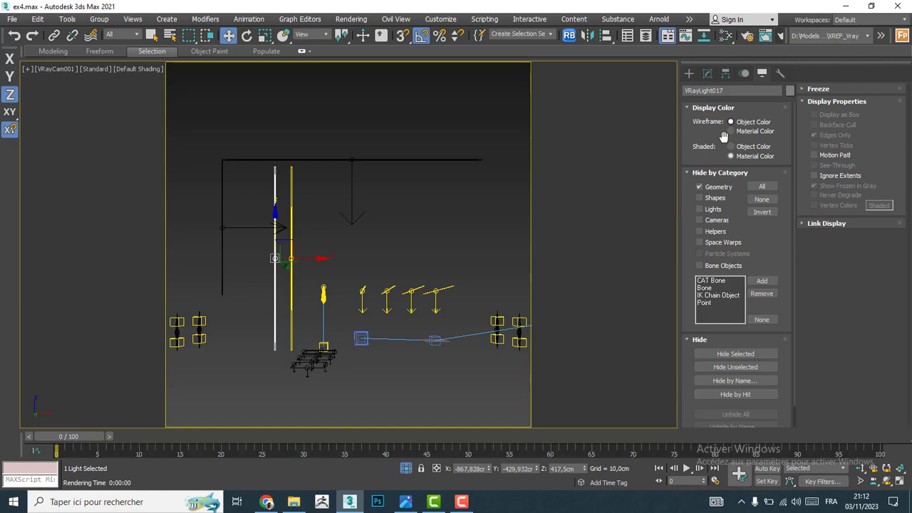
# Show the geometry again, test-render the facade strip lights and close the frame buffer
pyautogui.click(700, 186)
pyautogui.click(779, 36)
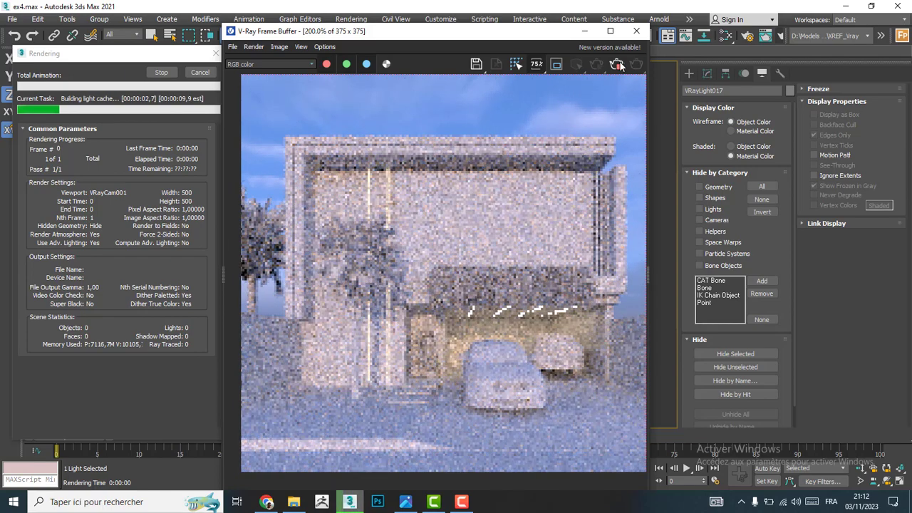
pyautogui.click(637, 31)
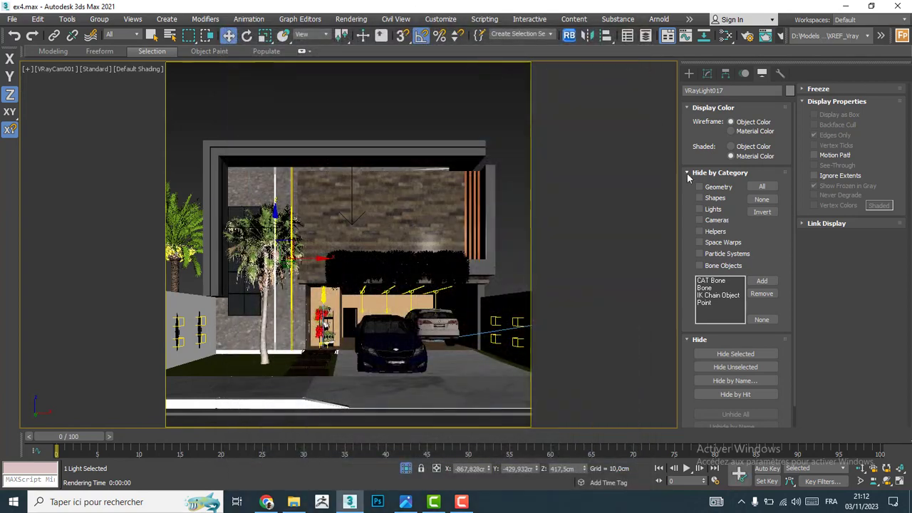
# Hide the geometry and turn on the upper frame's plane light VRayLight002 with a multiplier of 15
pyautogui.click(700, 187)
pyautogui.click(221, 262)
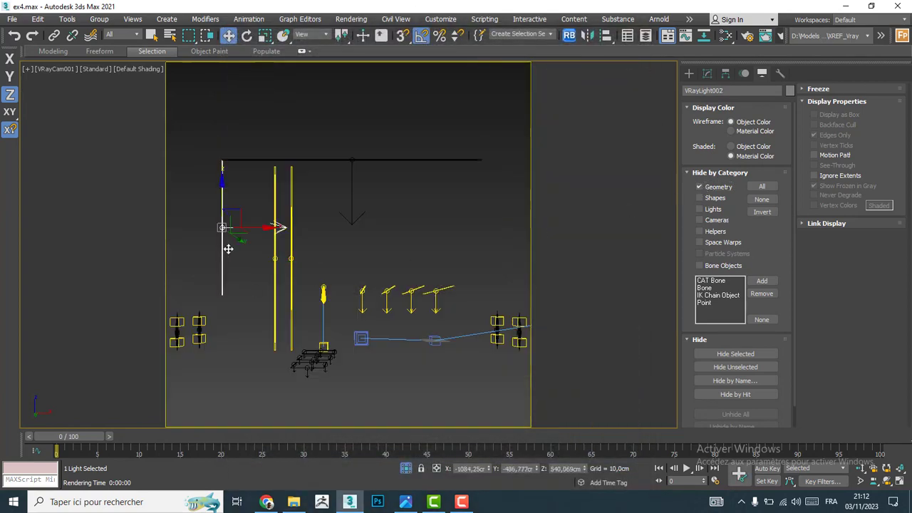
pyautogui.click(707, 74)
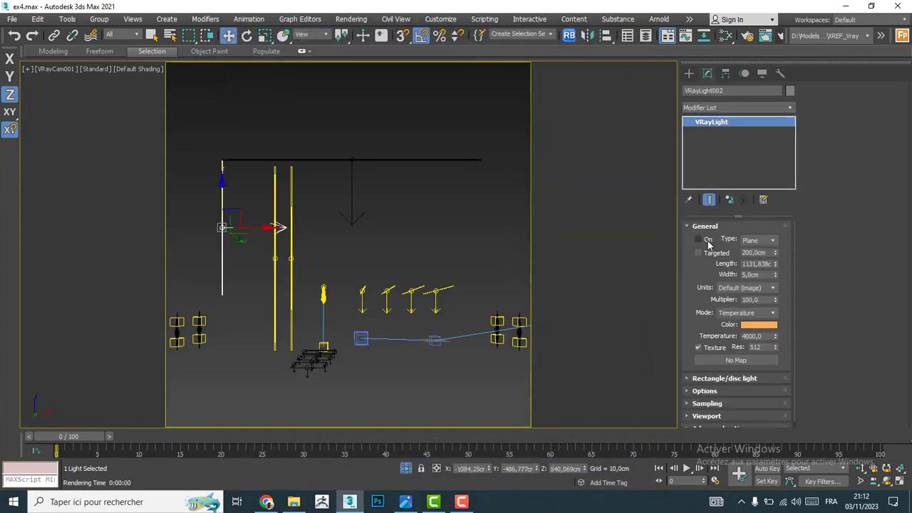
pyautogui.click(701, 240)
pyautogui.doubleClick(750, 299)
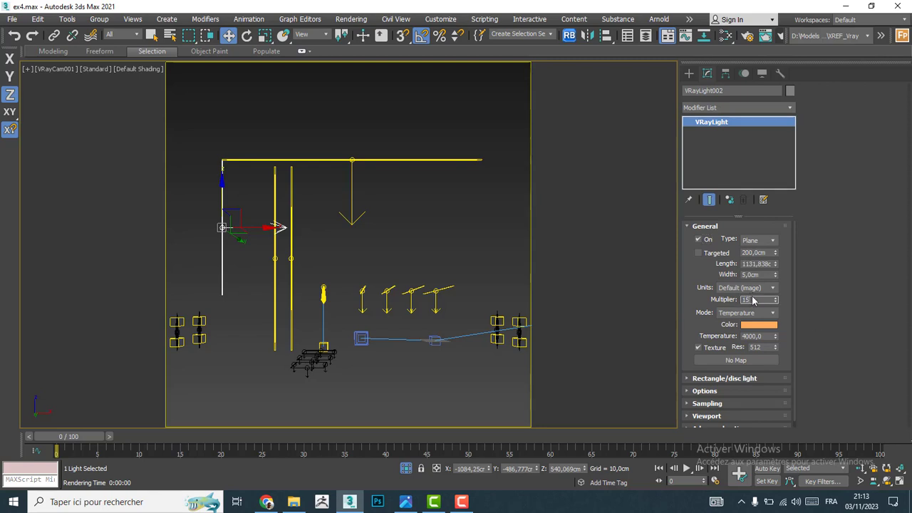
pyautogui.press('Return')
# Enable the side-wall IES light VRayIES008 with an intensity value of 1000
pyautogui.click(496, 323)
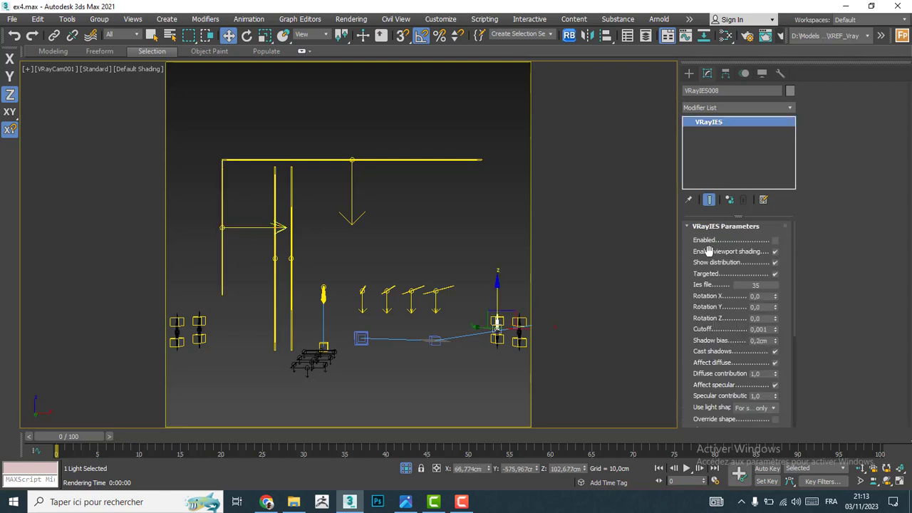
pyautogui.click(775, 241)
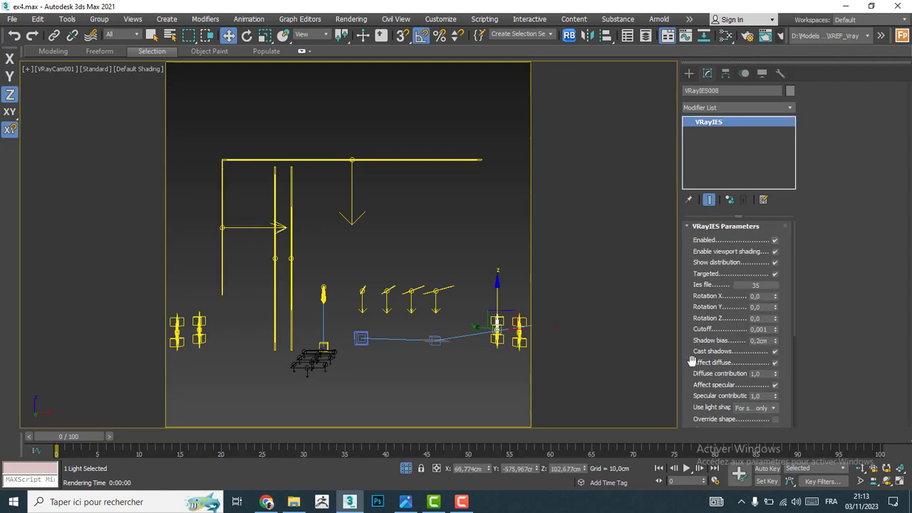
pyautogui.moveTo(691, 362); pyautogui.dragTo(738, 163)
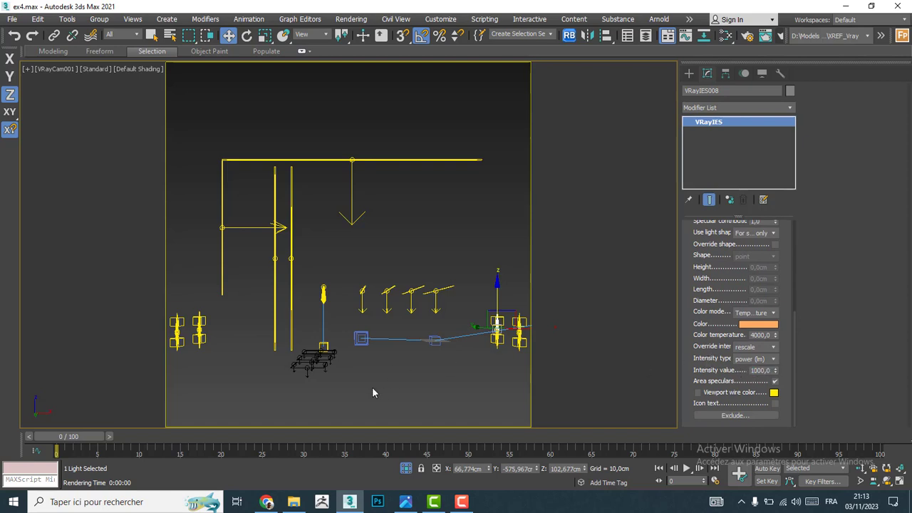
# Turn on the entrance steps' plane light VRayLight016 with a multiplier of 10
pyautogui.click(314, 363)
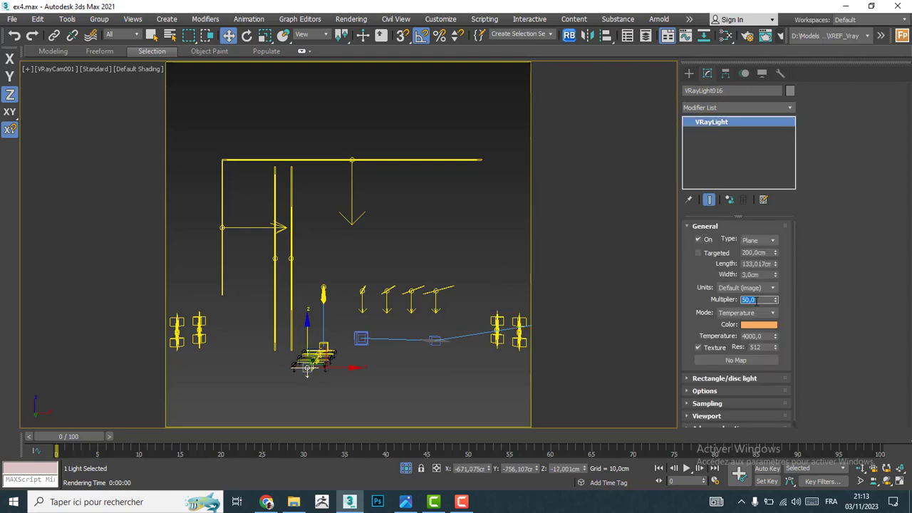
pyautogui.write('10')
pyautogui.press('Return')
# Turn on the remaining entrance step light VRayLight010 and set its multiplier to 15
pyautogui.click(412, 378)
pyautogui.click(324, 367)
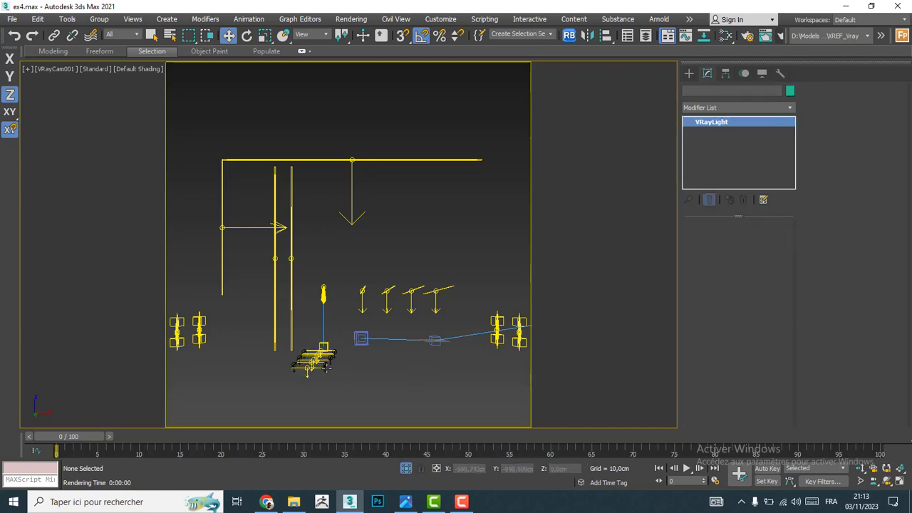
pyautogui.click(705, 239)
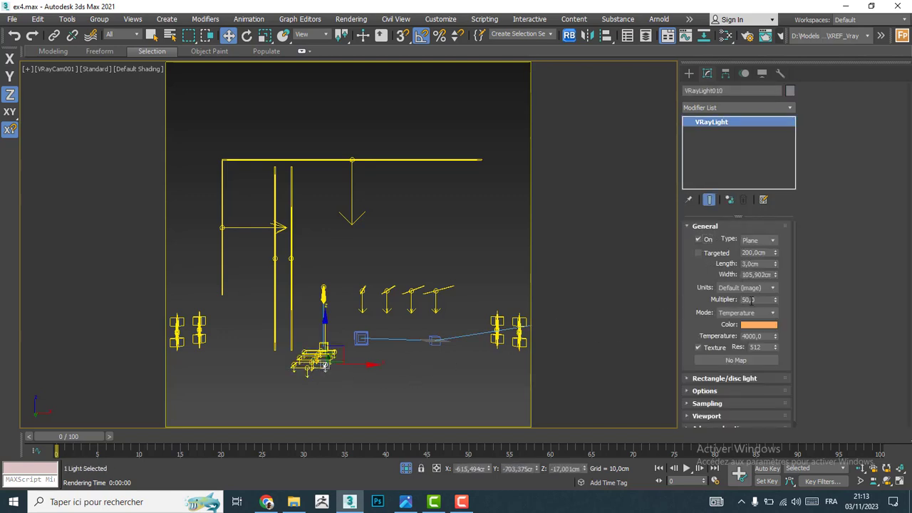
pyautogui.doubleClick(750, 300)
pyautogui.write('15')
pyautogui.press('Return')
# Show the geometry again and test-render the camera view, zooming in and out to check all the artificial lights
pyautogui.click(744, 73)
pyautogui.click(699, 187)
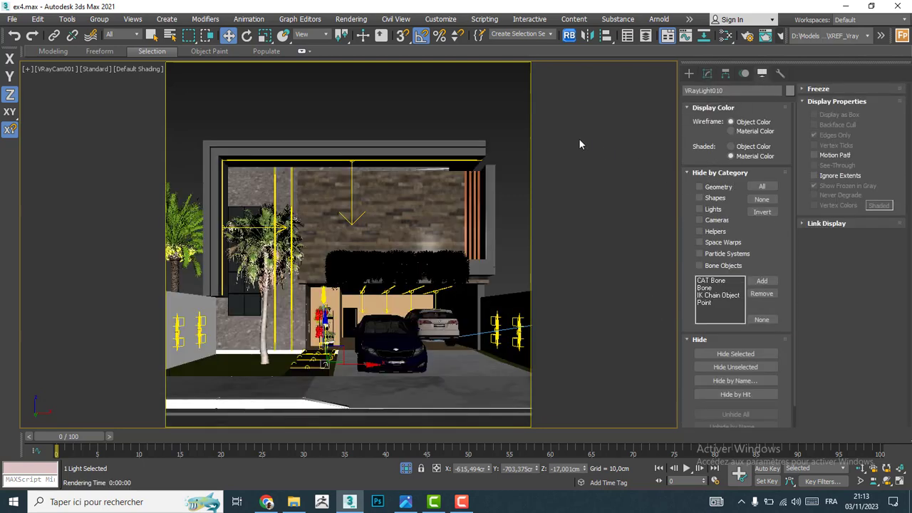
pyautogui.click(781, 36)
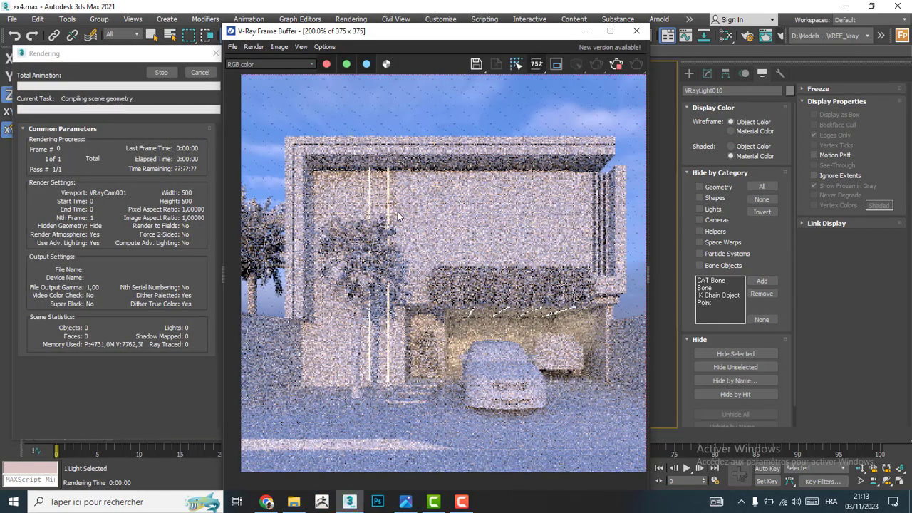
pyautogui.doubleClick(367, 235)
pyautogui.scroll(1, 367, 236)
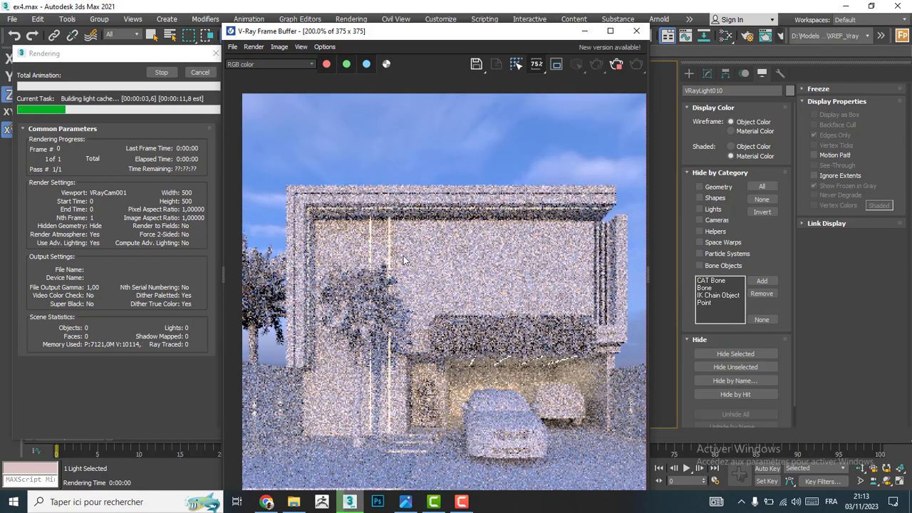
pyautogui.scroll(-1, 403, 270)
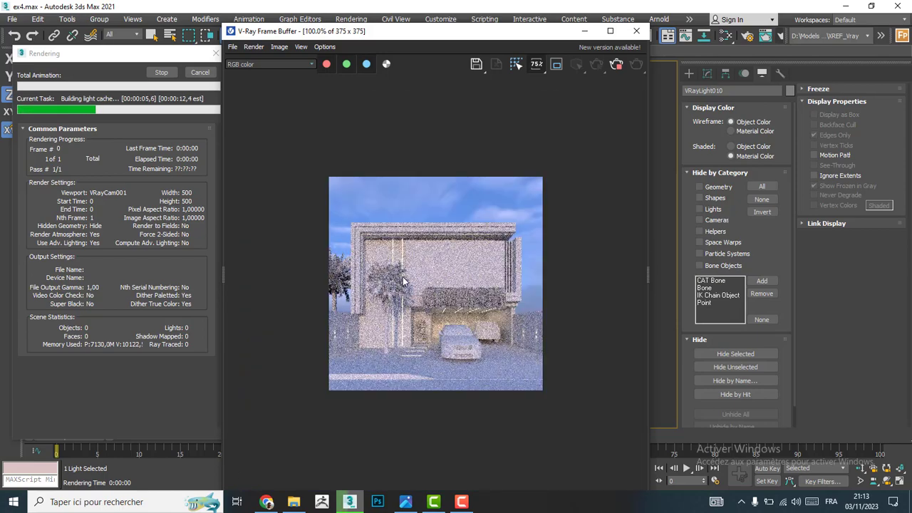
pyautogui.scroll(1, 404, 281)
pyautogui.scroll(-1, 399, 270)
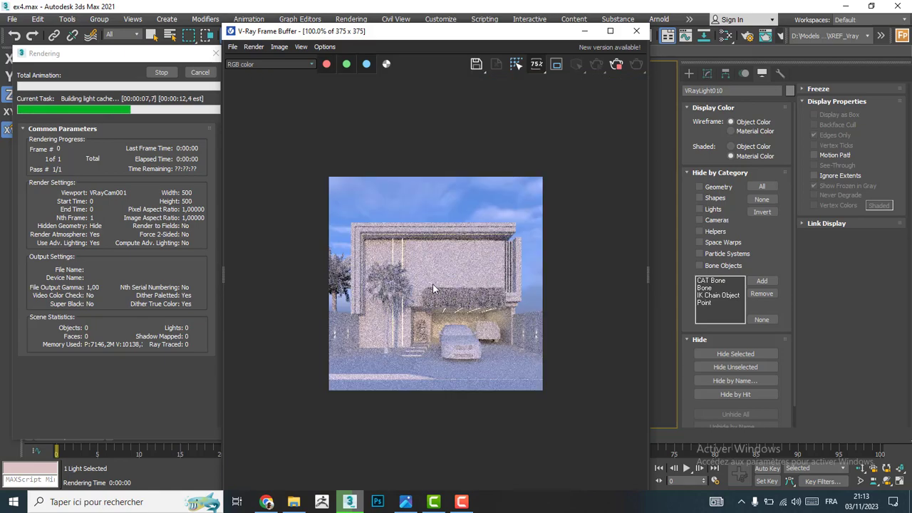